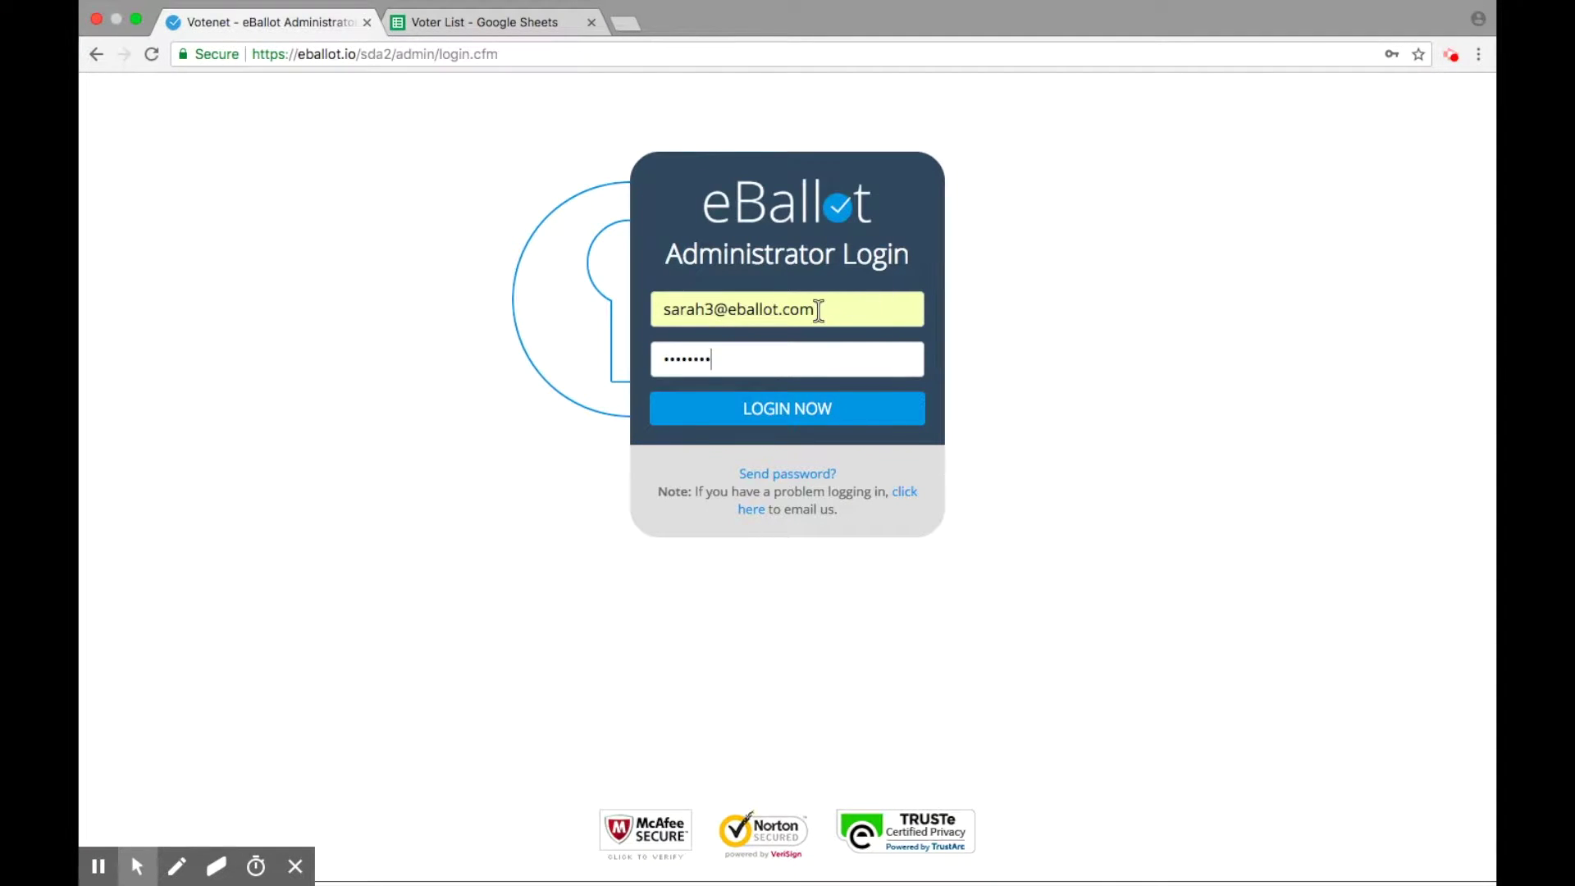
- Log in on the Administrator Login page using the admin e-mail and password
click(802, 408)
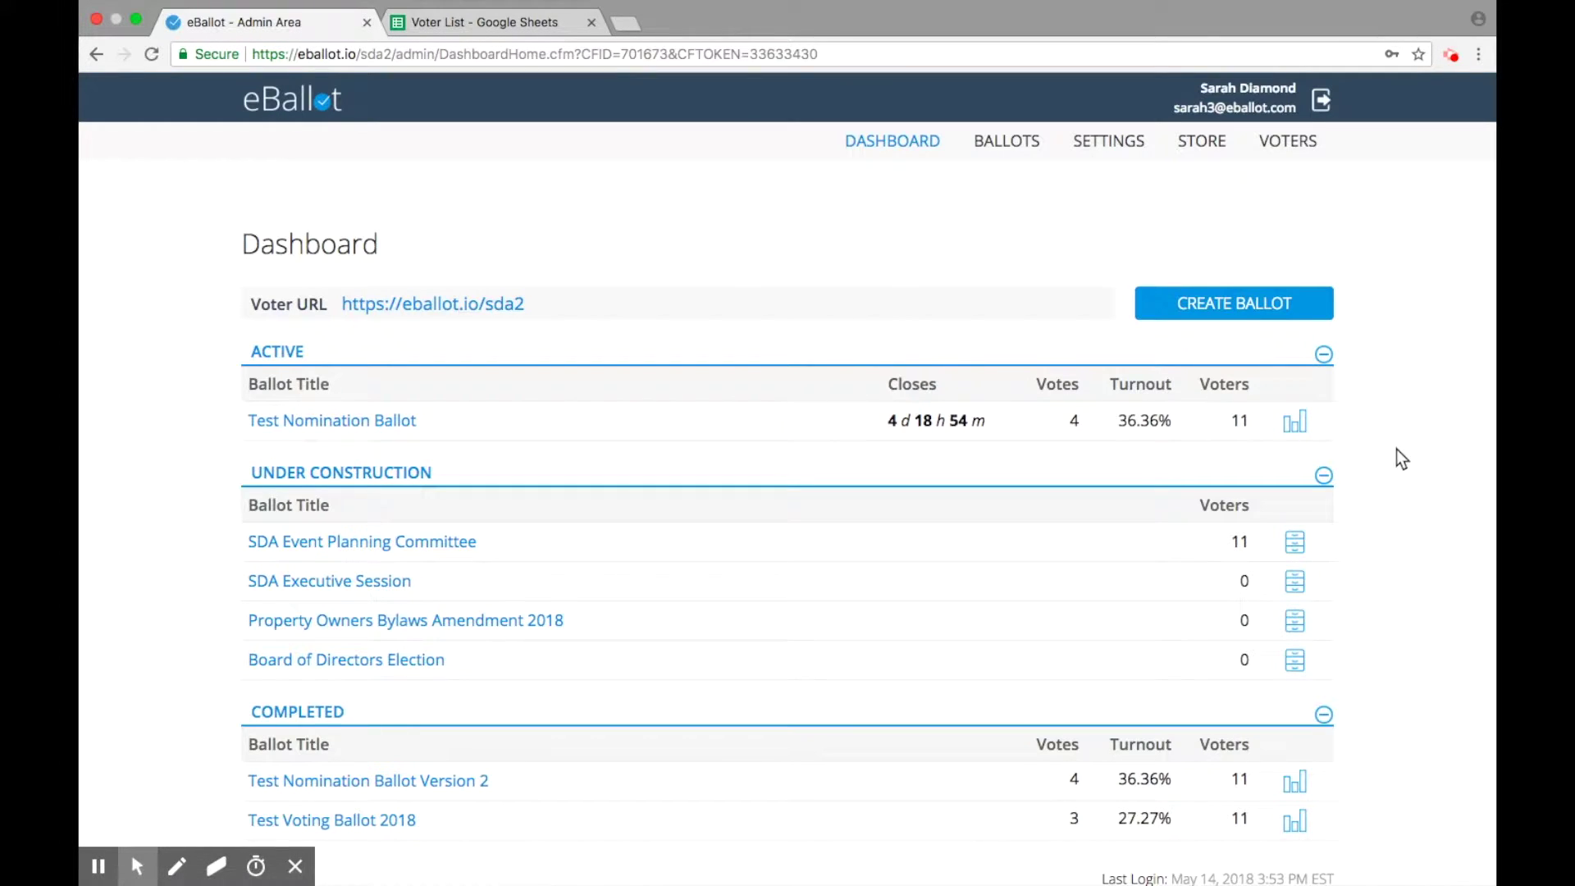
scroll(1399, 421, down, 2)
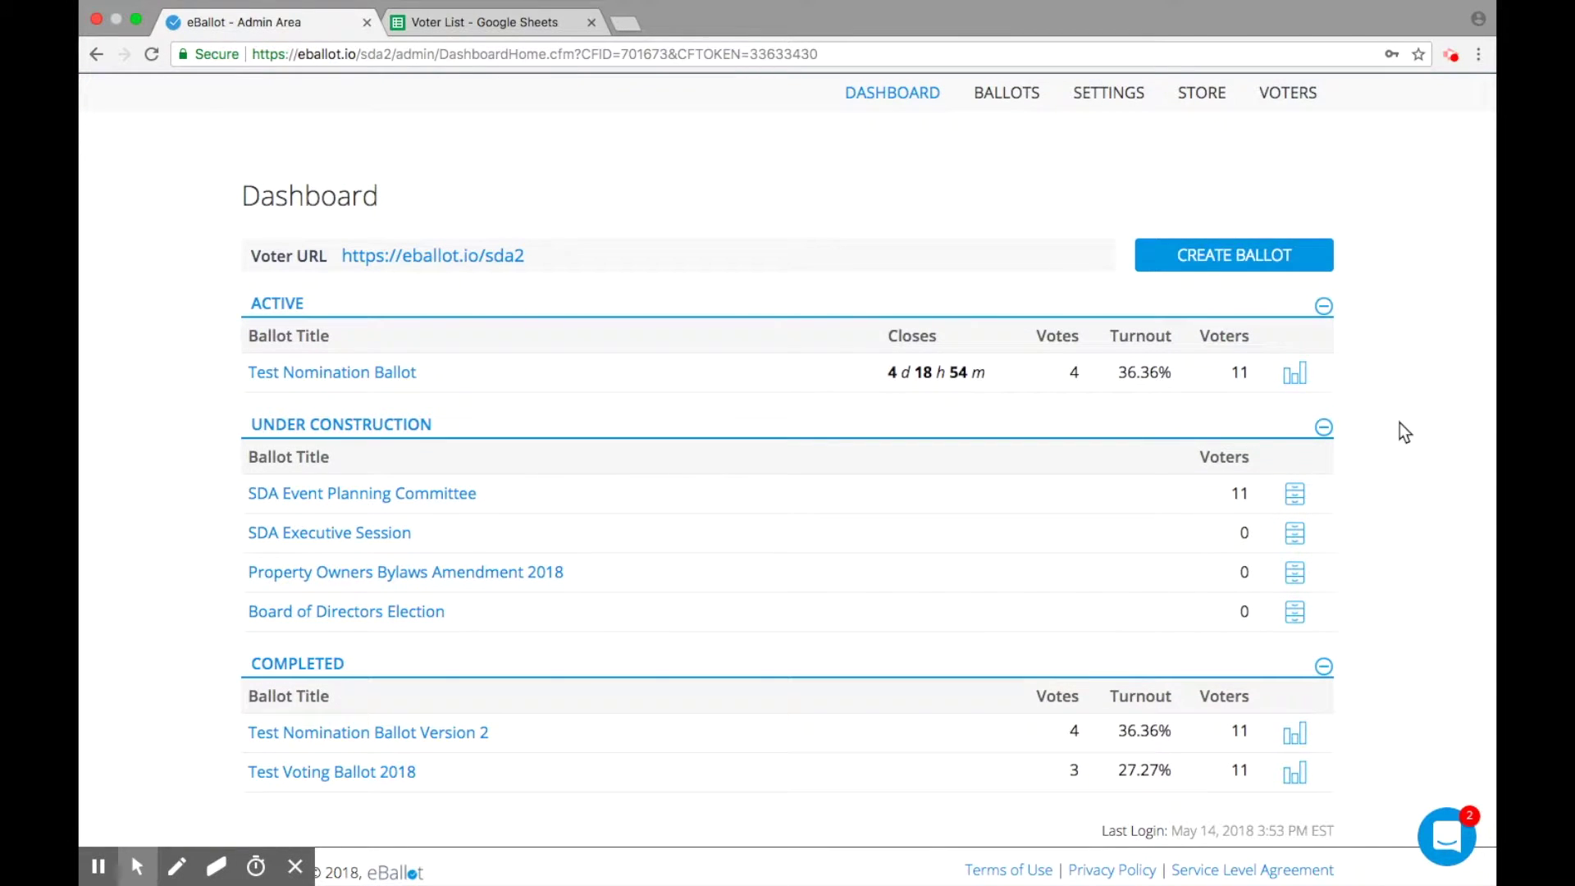
scroll(1399, 421, up, 2)
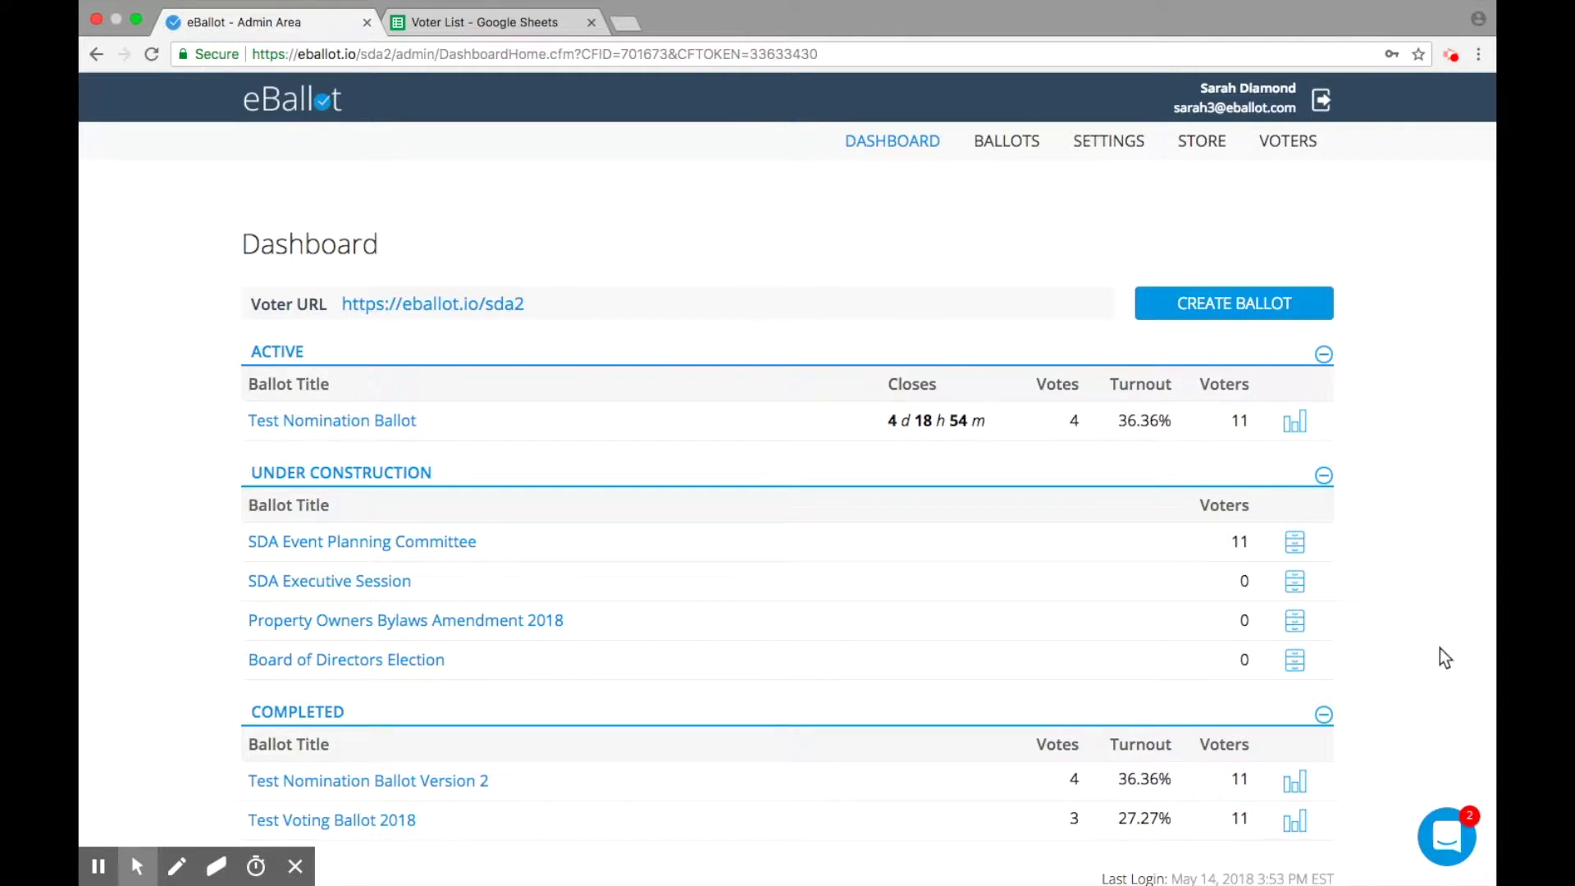
click(1440, 835)
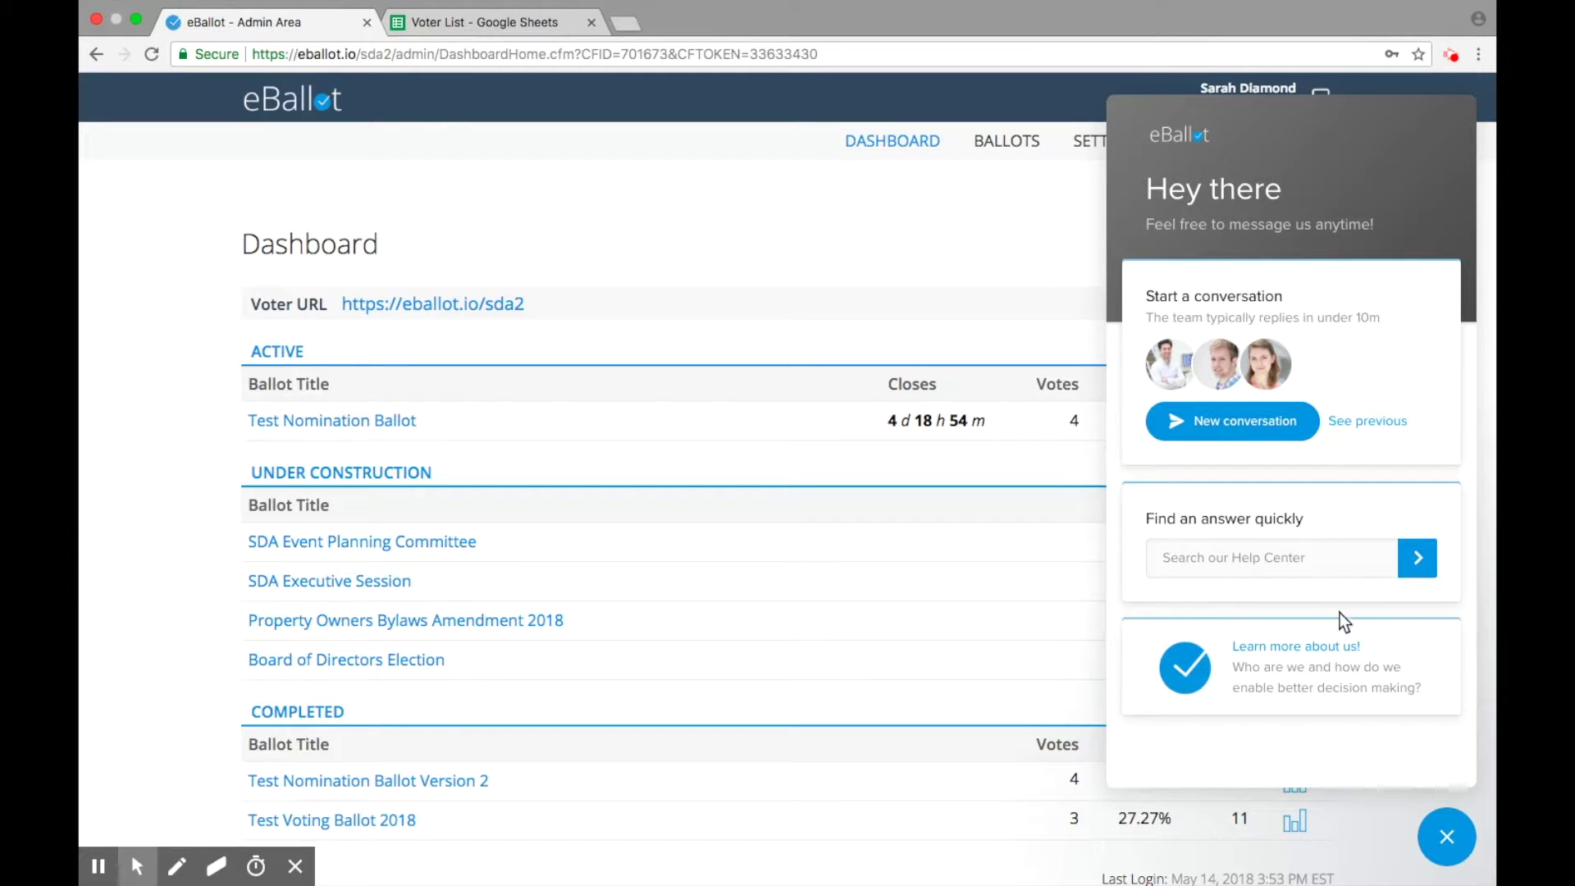
key(Escape)
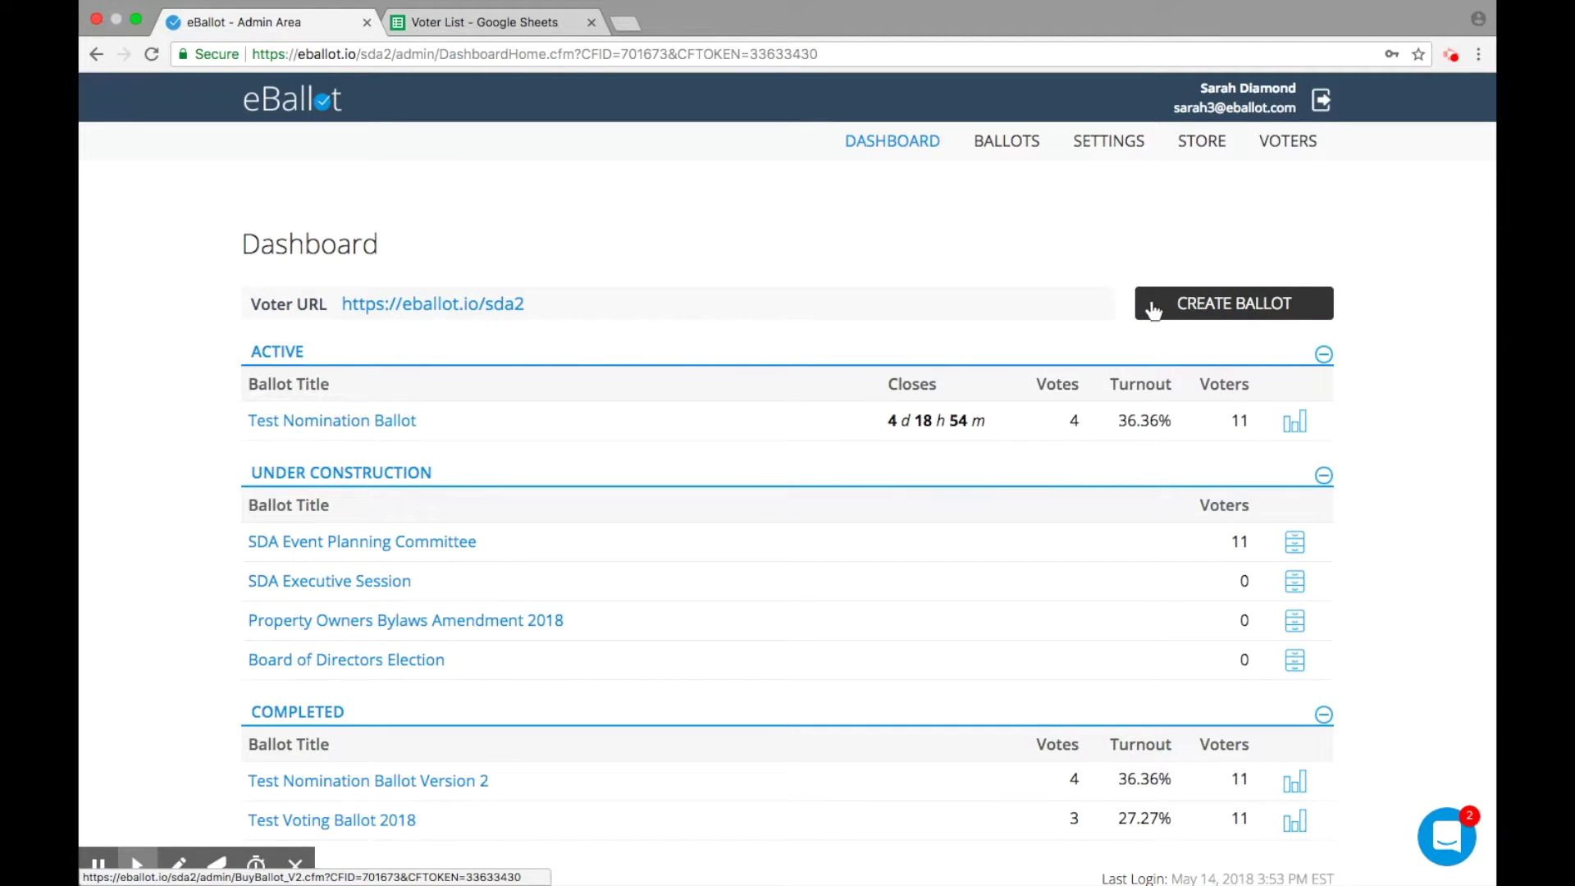
- Open the SDA Event Planning Committee ballot and switch Anonymous Voting to No, then back to Yes
click(458, 548)
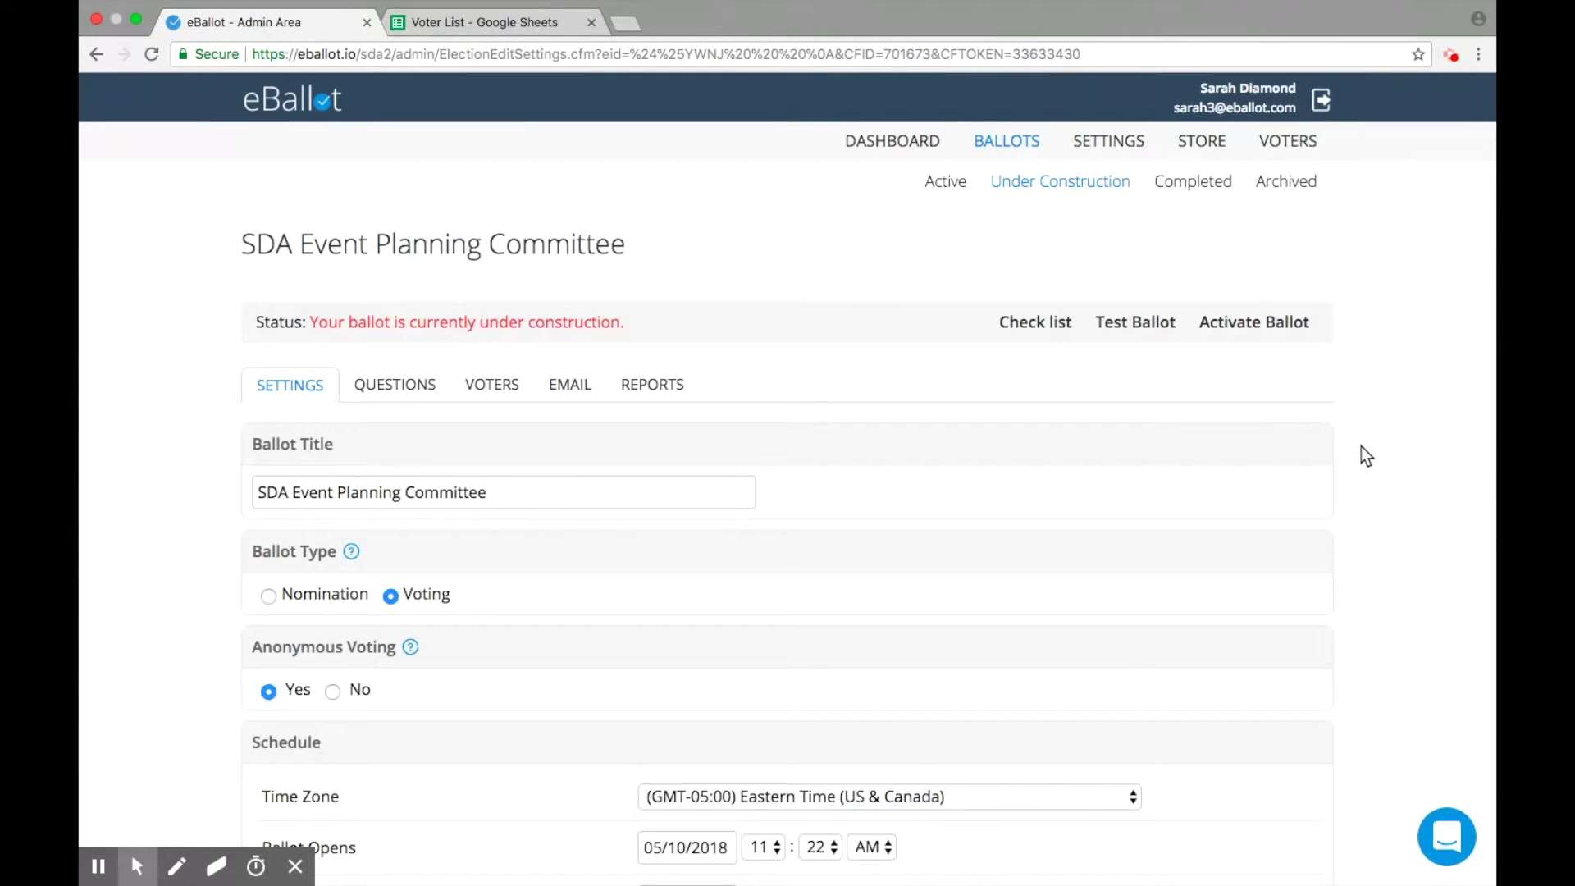
scroll(1361, 447, down, 3)
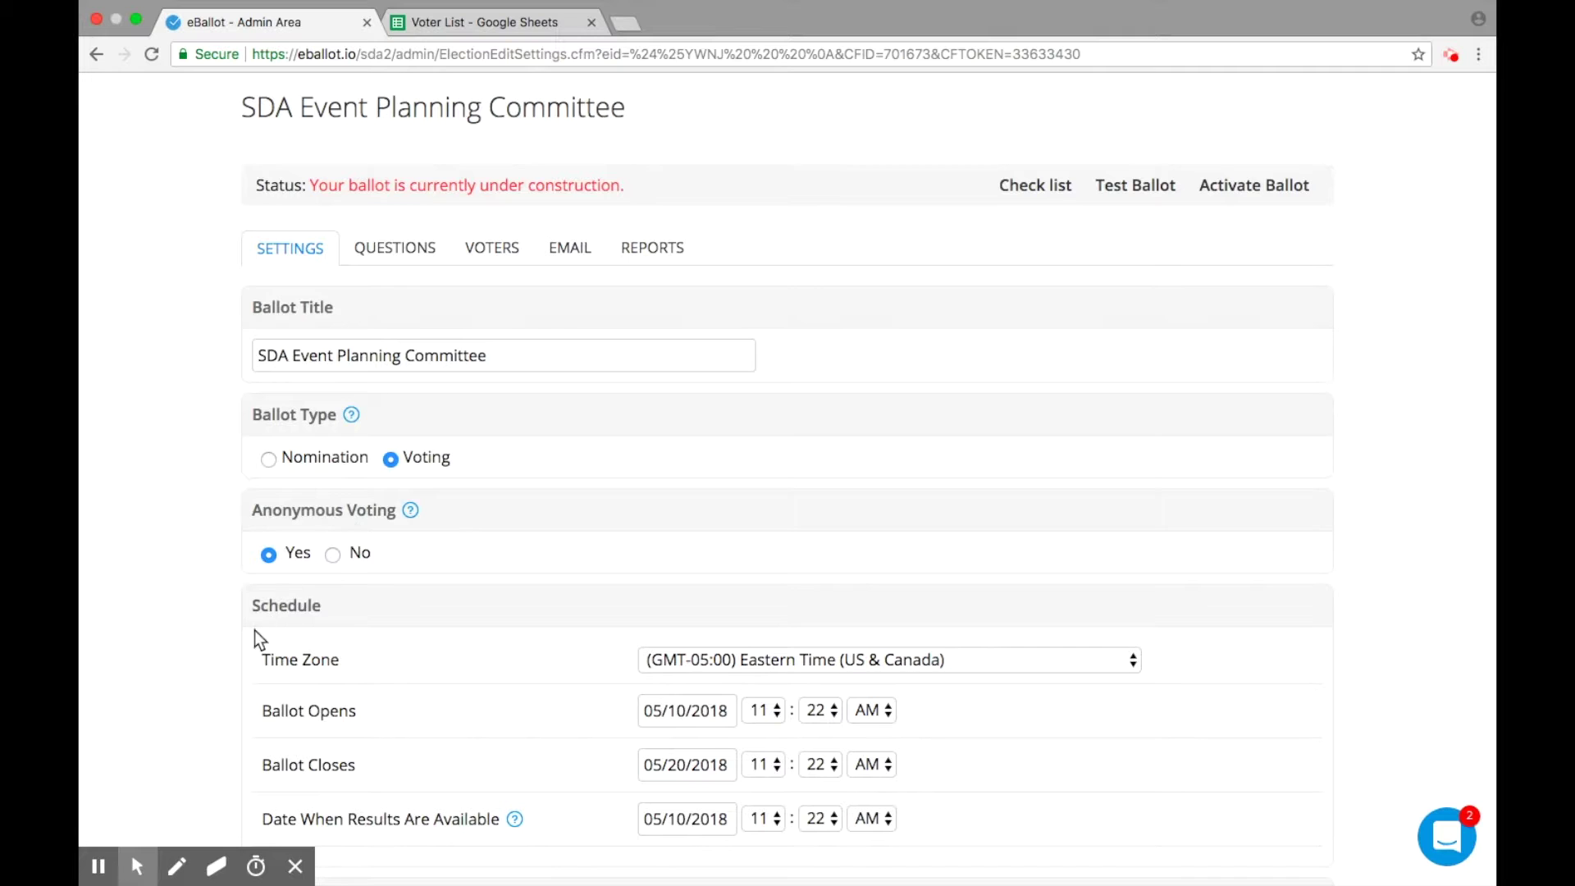
scroll(219, 672, down, 4)
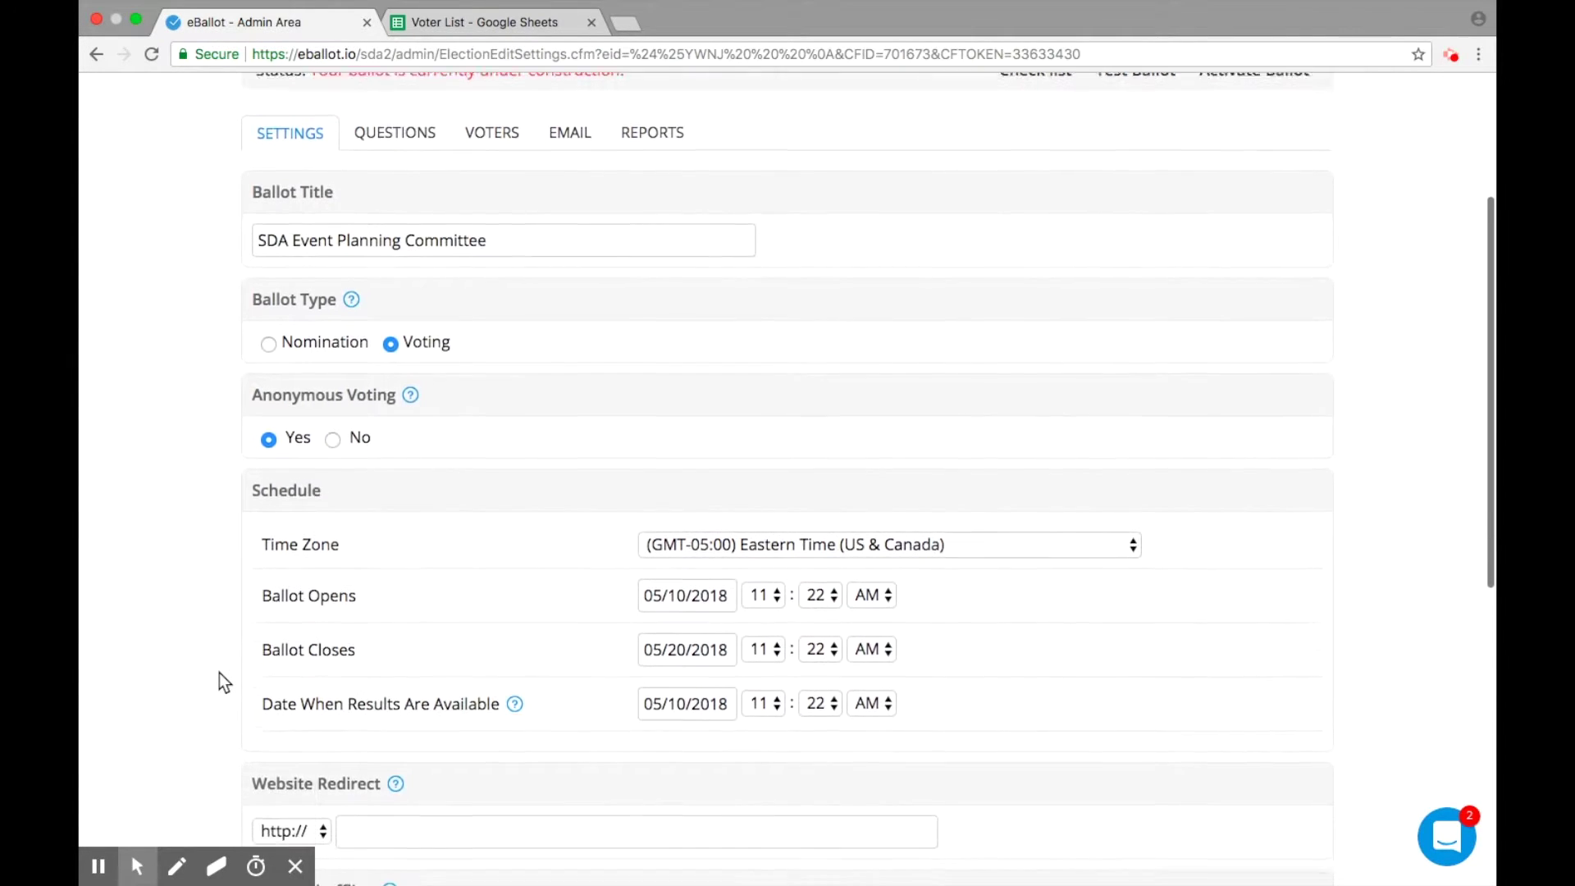
scroll(219, 673, down, 2)
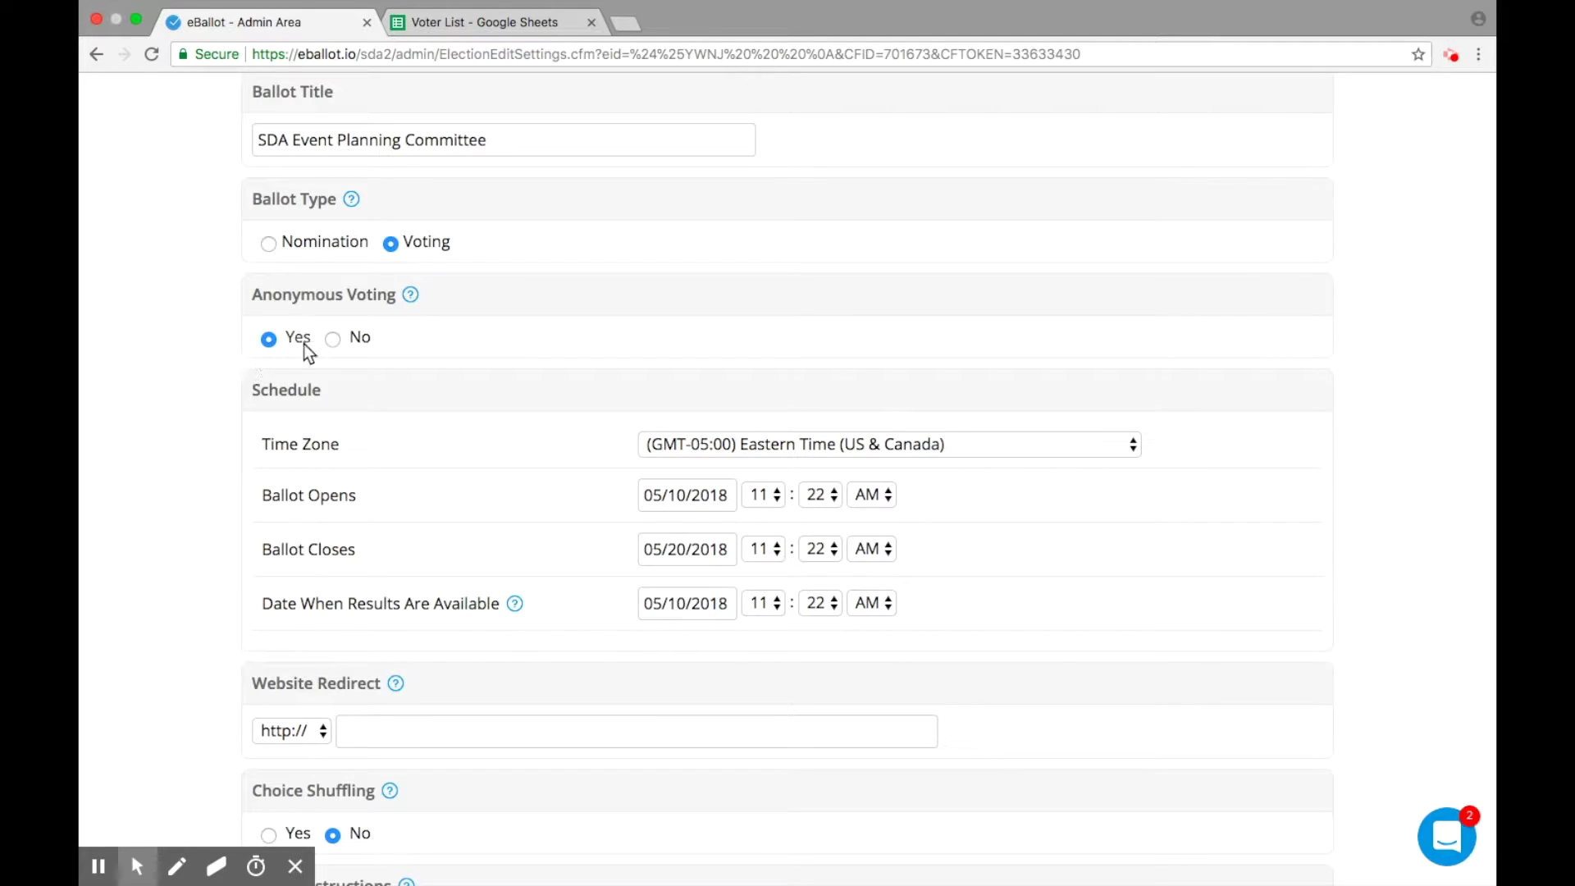
click(333, 339)
click(270, 339)
scroll(209, 535, down, 5)
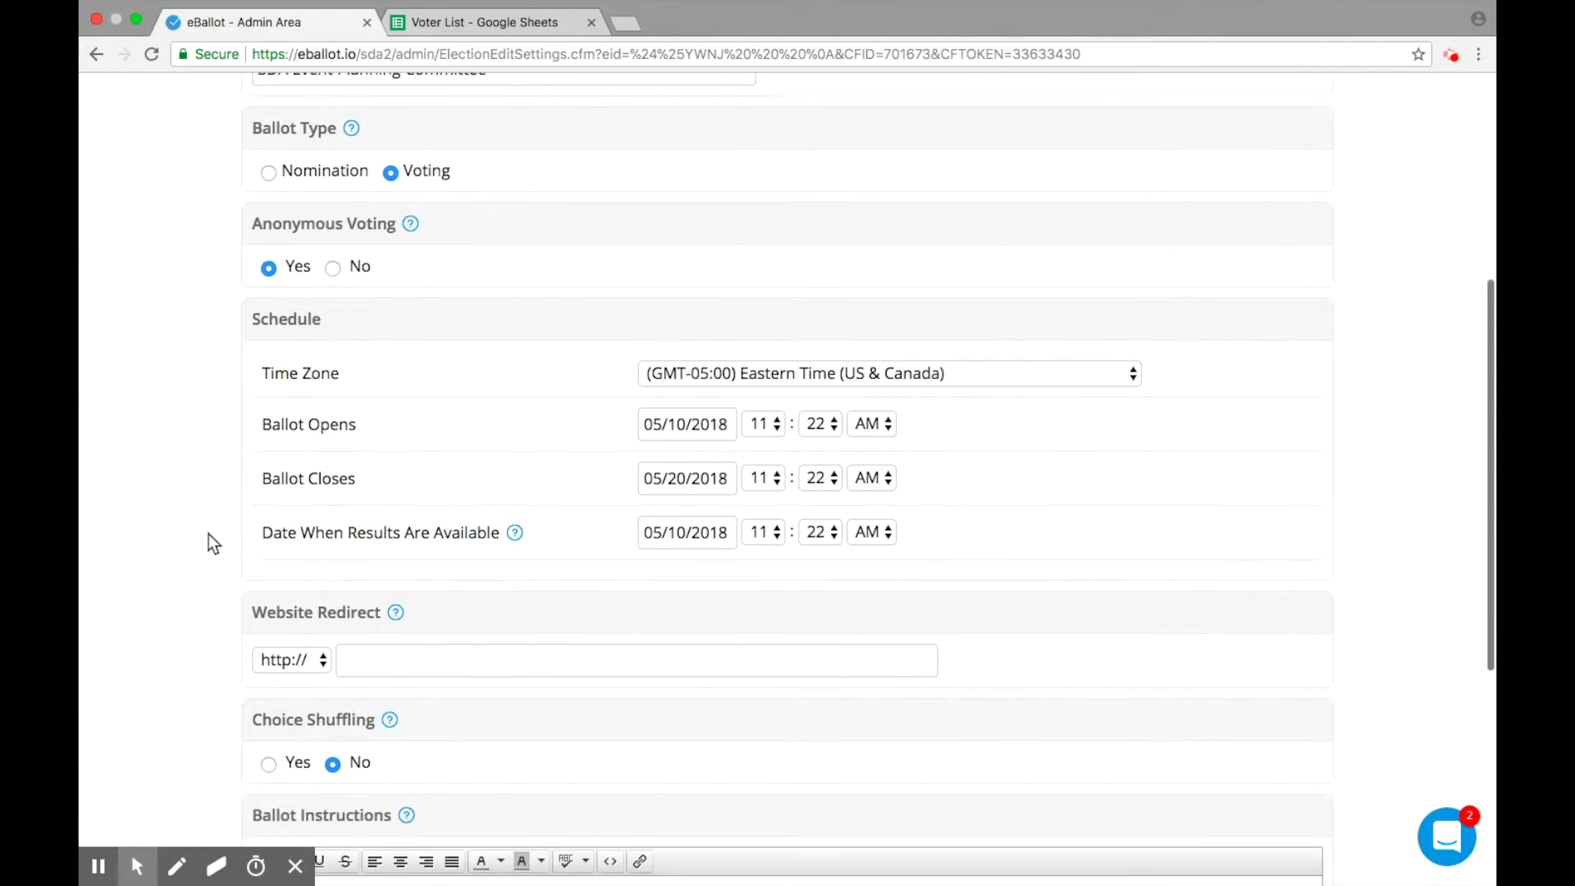
scroll(209, 534, down, 4)
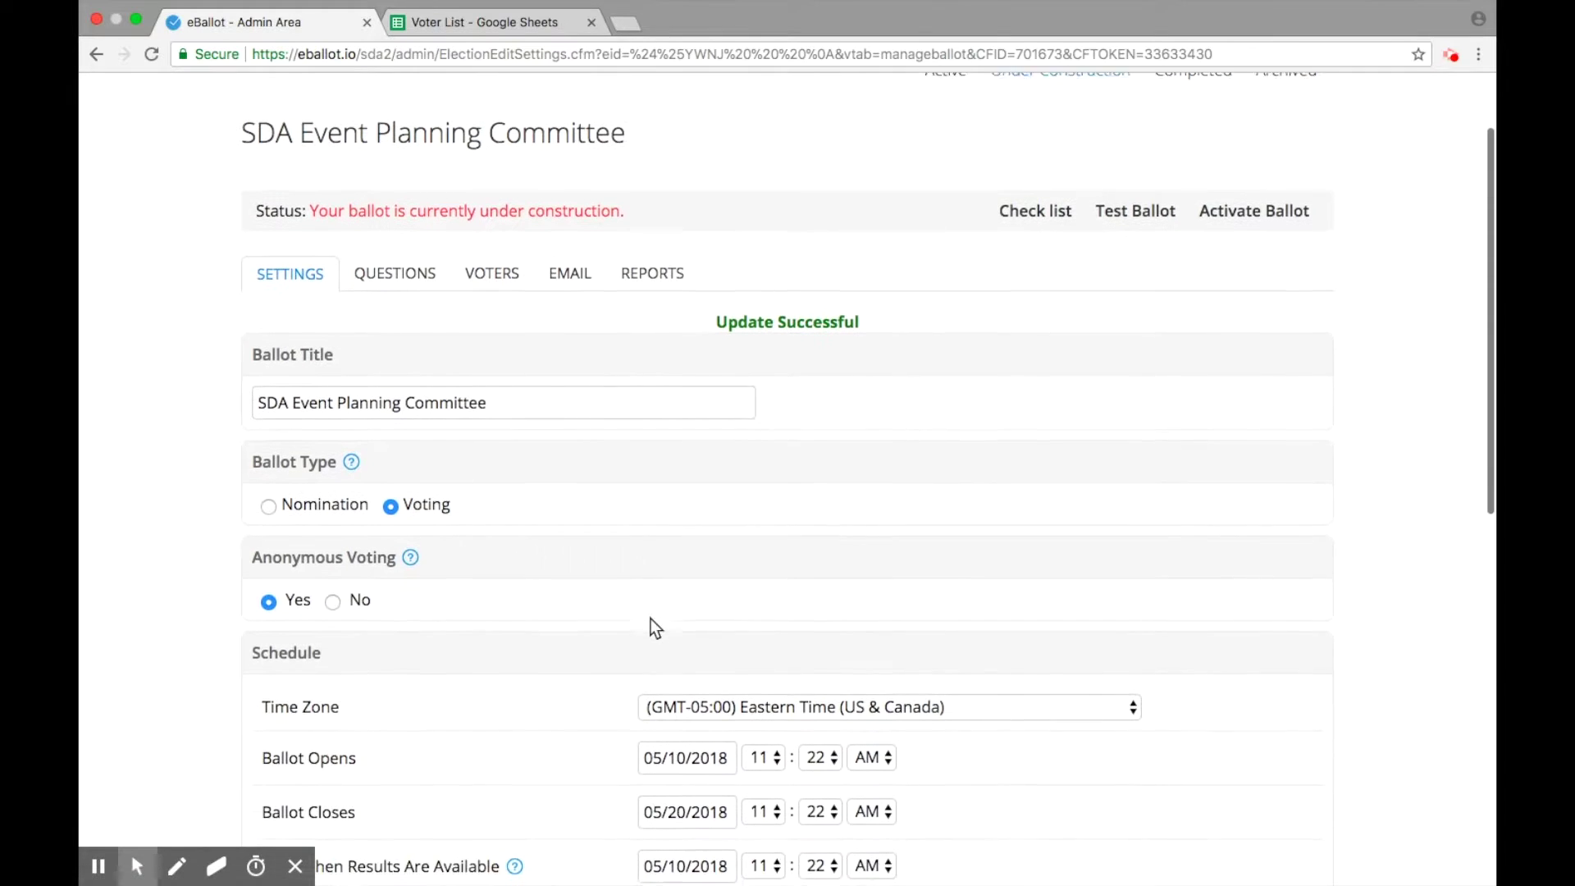
- Preview the Add New Question form, return to all questions, and open Sub Committee Members
click(416, 275)
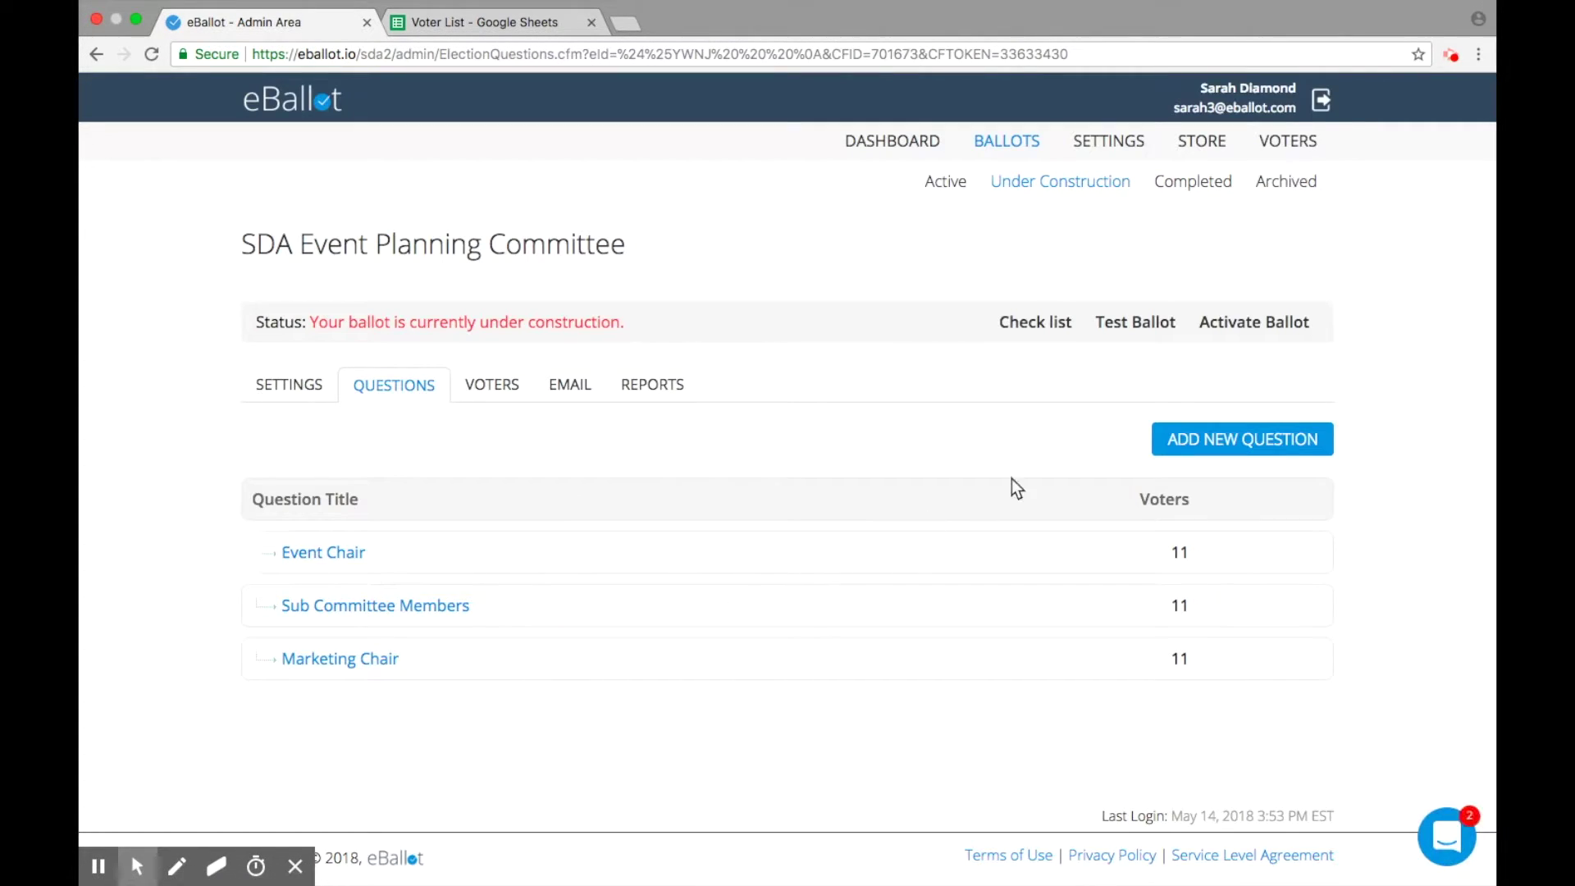
click(1177, 445)
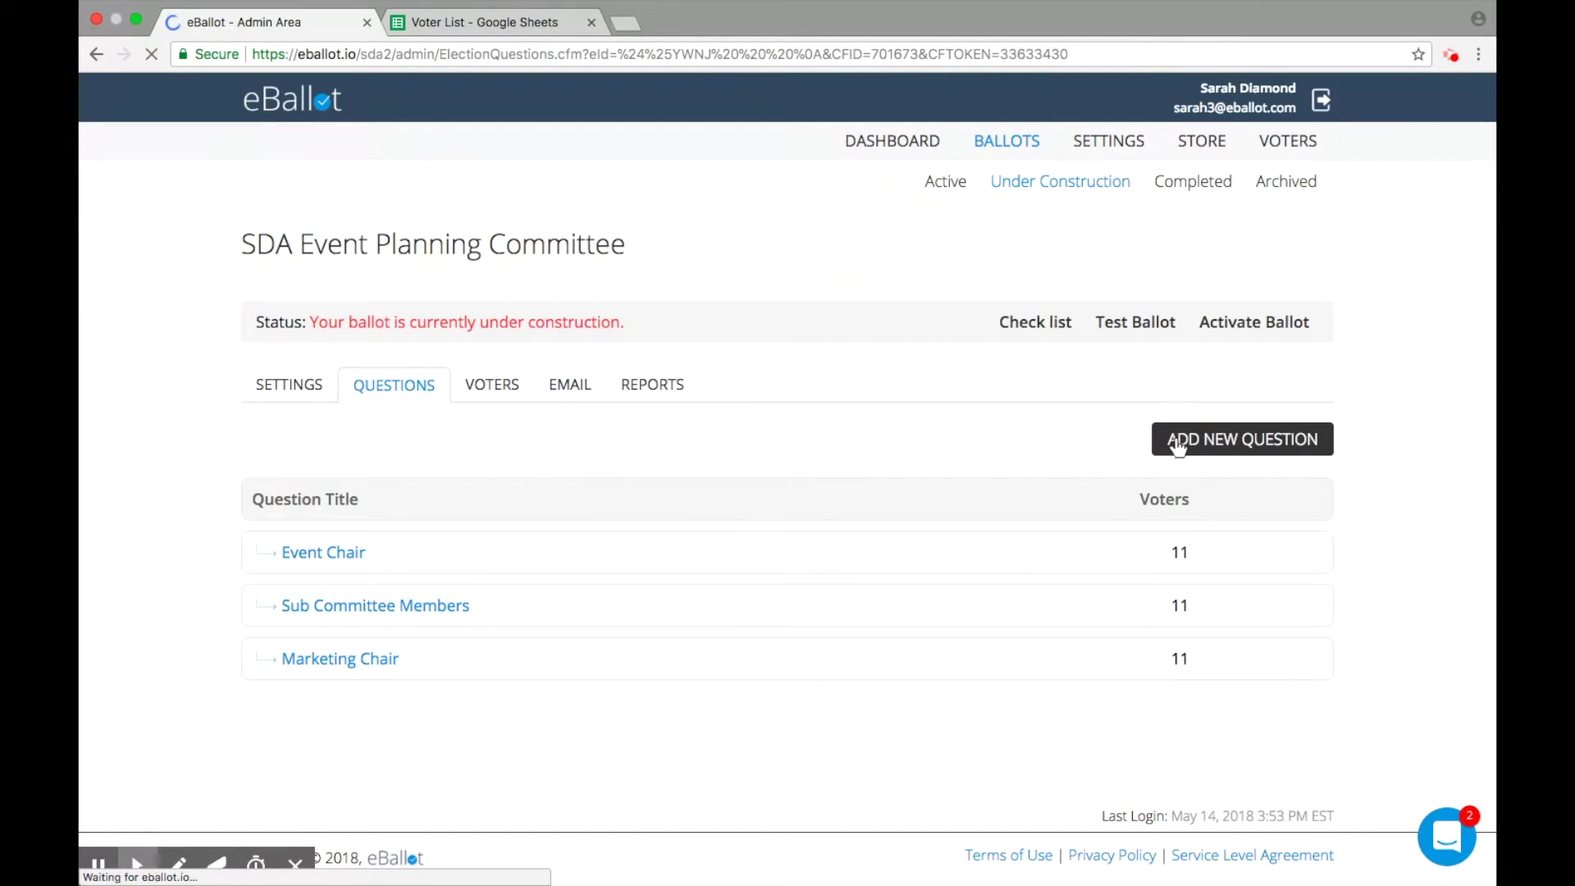
scroll(721, 558, down, 5)
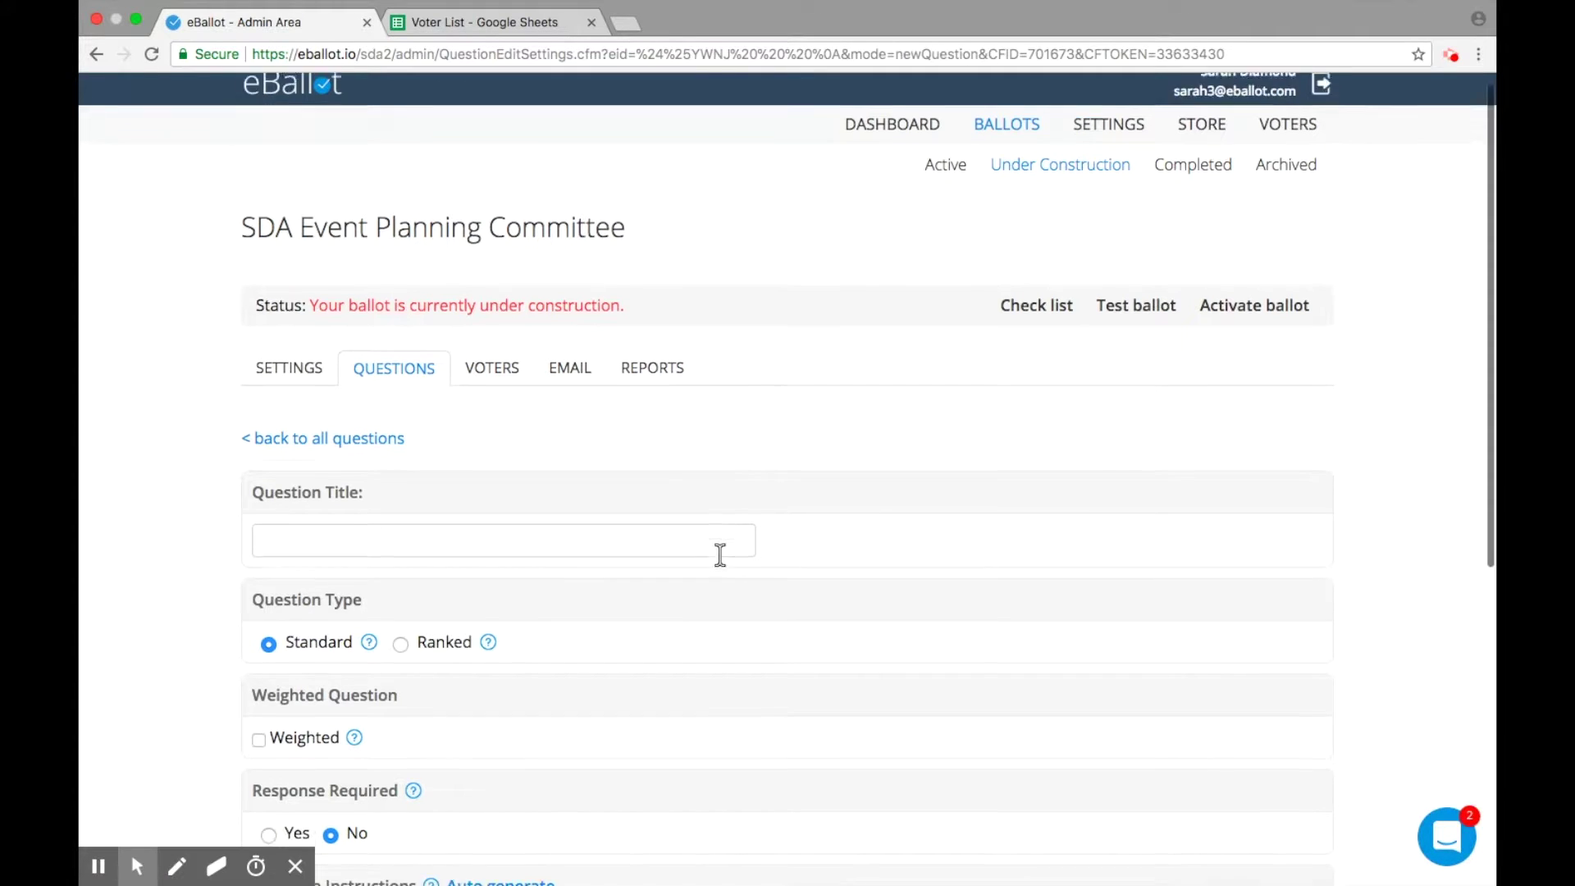
scroll(720, 558, down, 4)
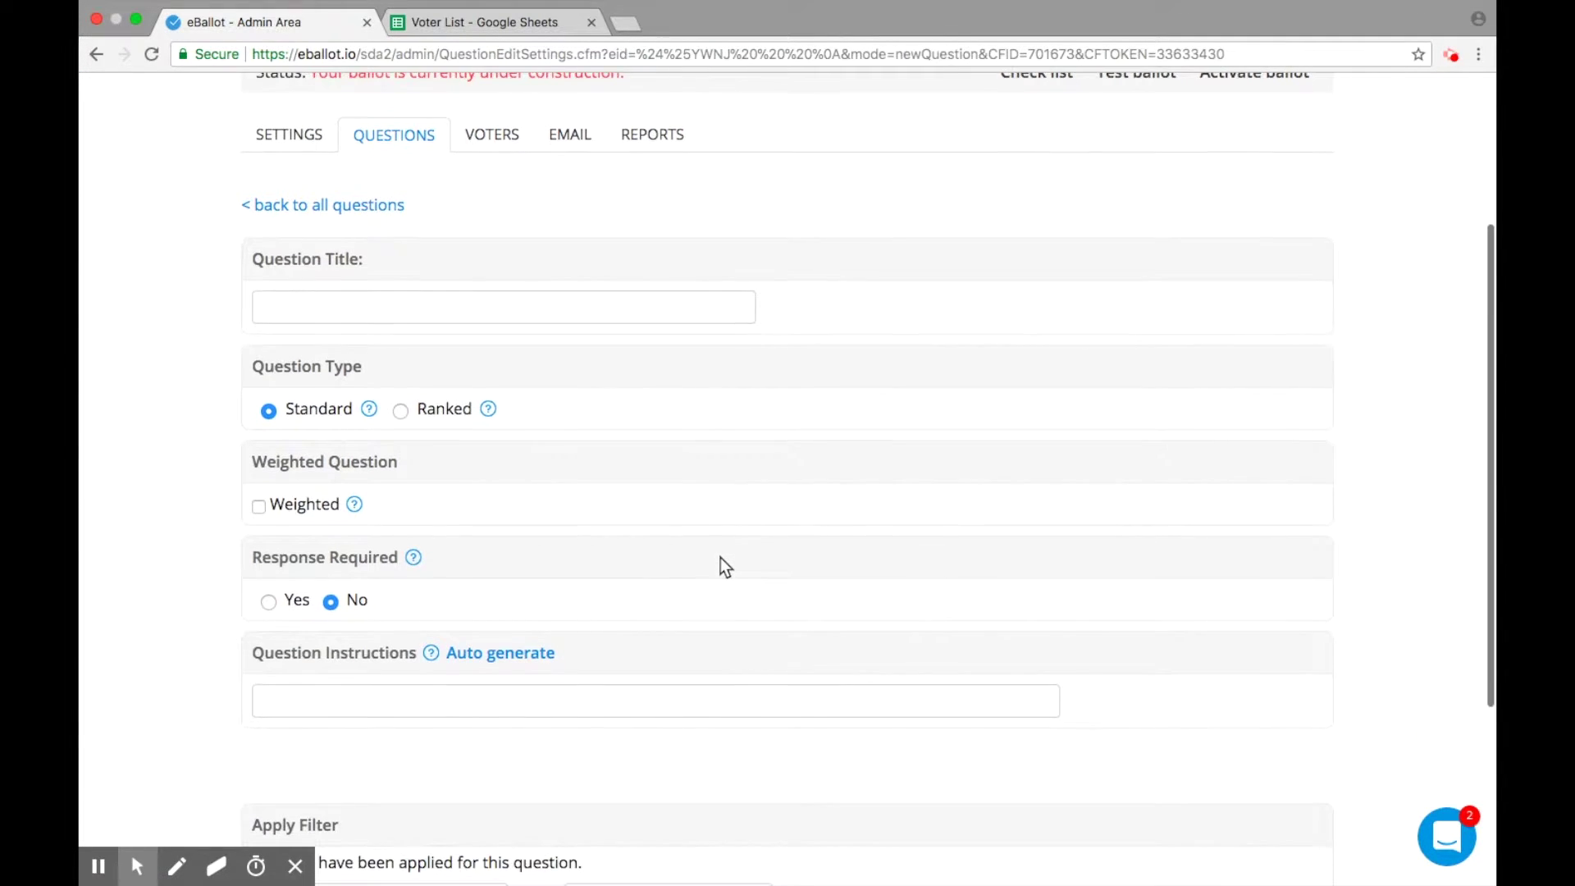
scroll(720, 557, down, 2)
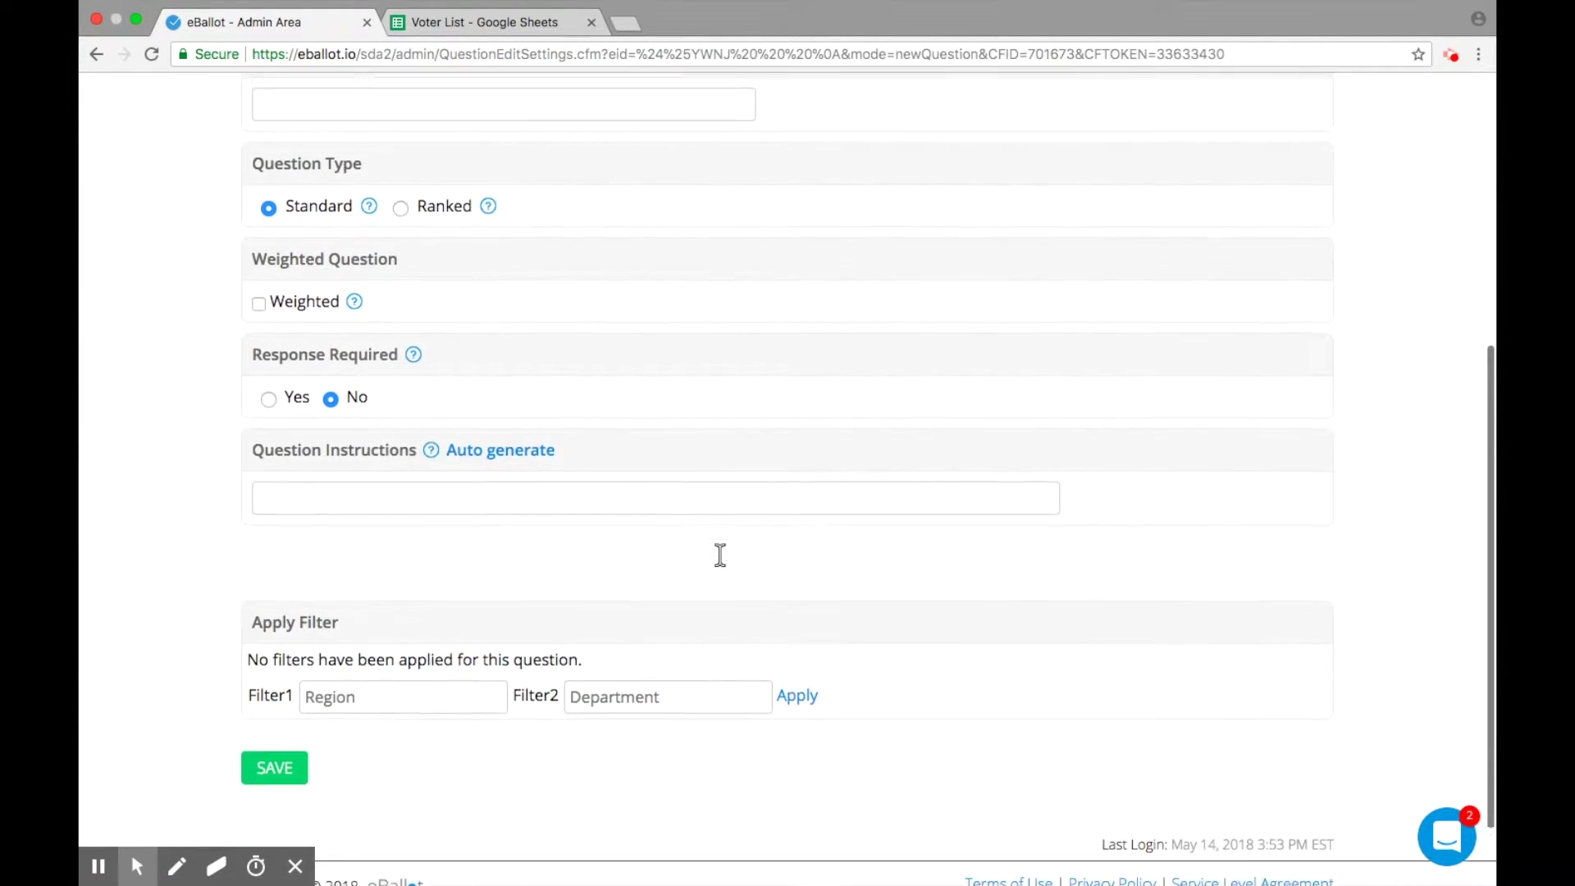
scroll(720, 557, up, 5)
scroll(720, 558, up, 2)
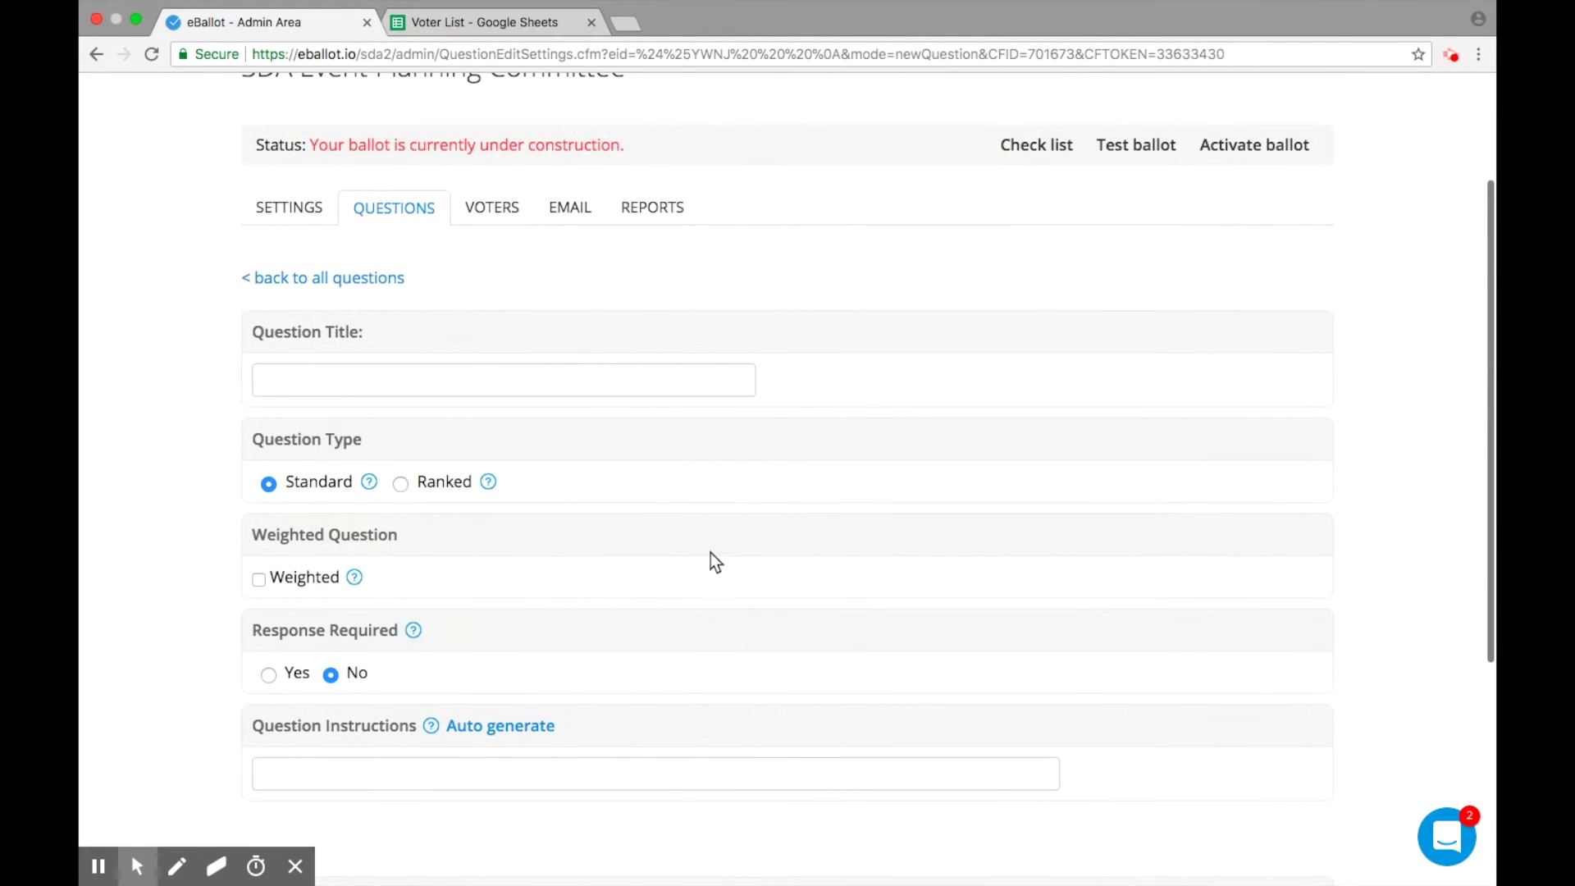
click(379, 279)
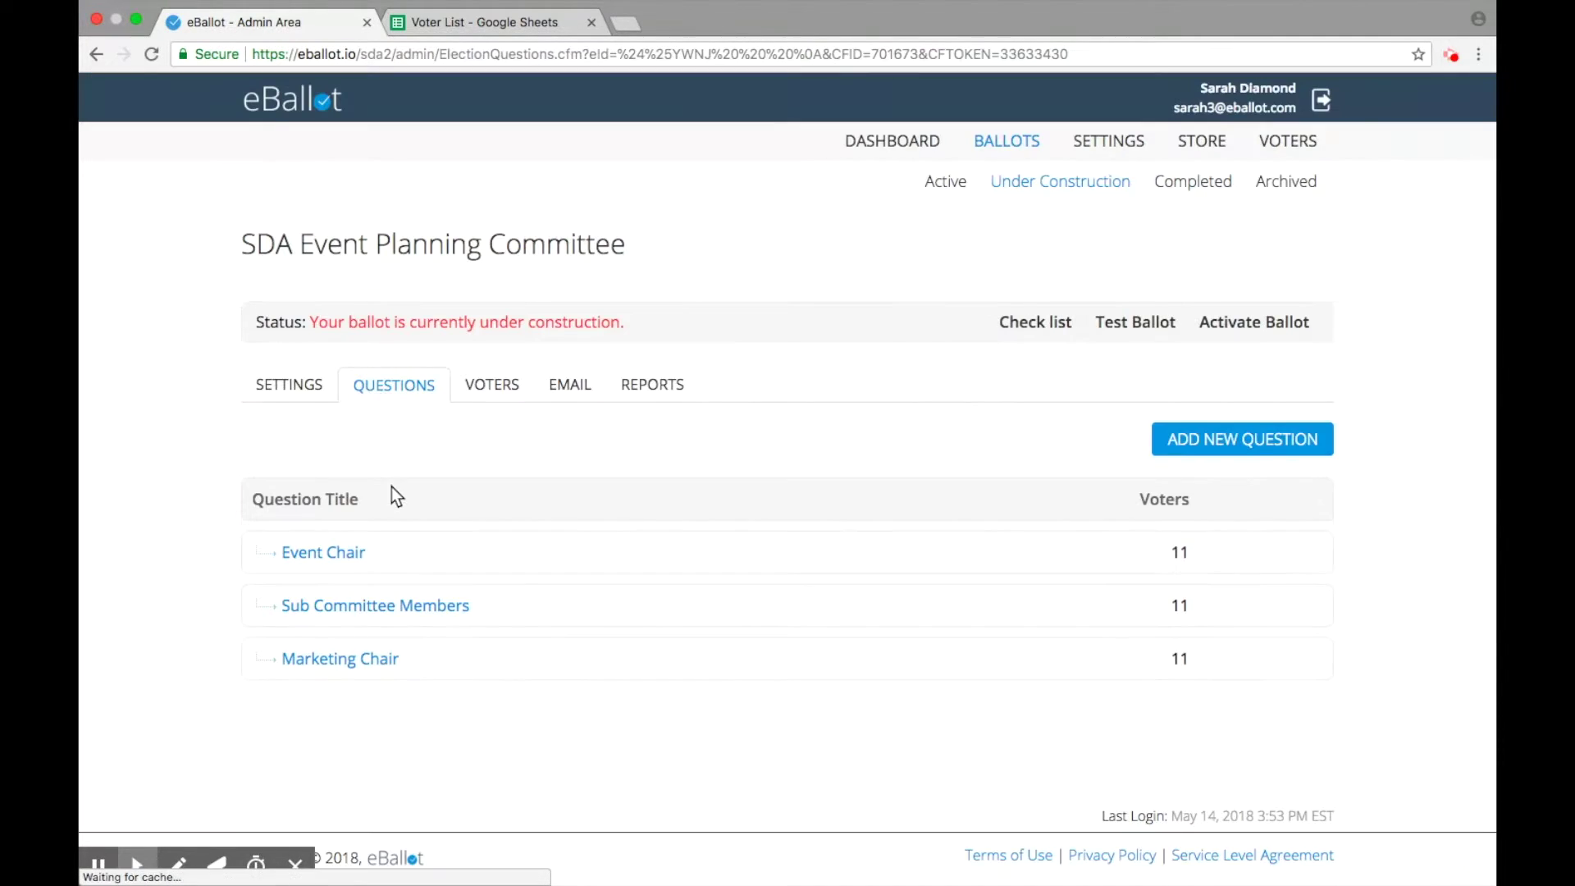
click(380, 607)
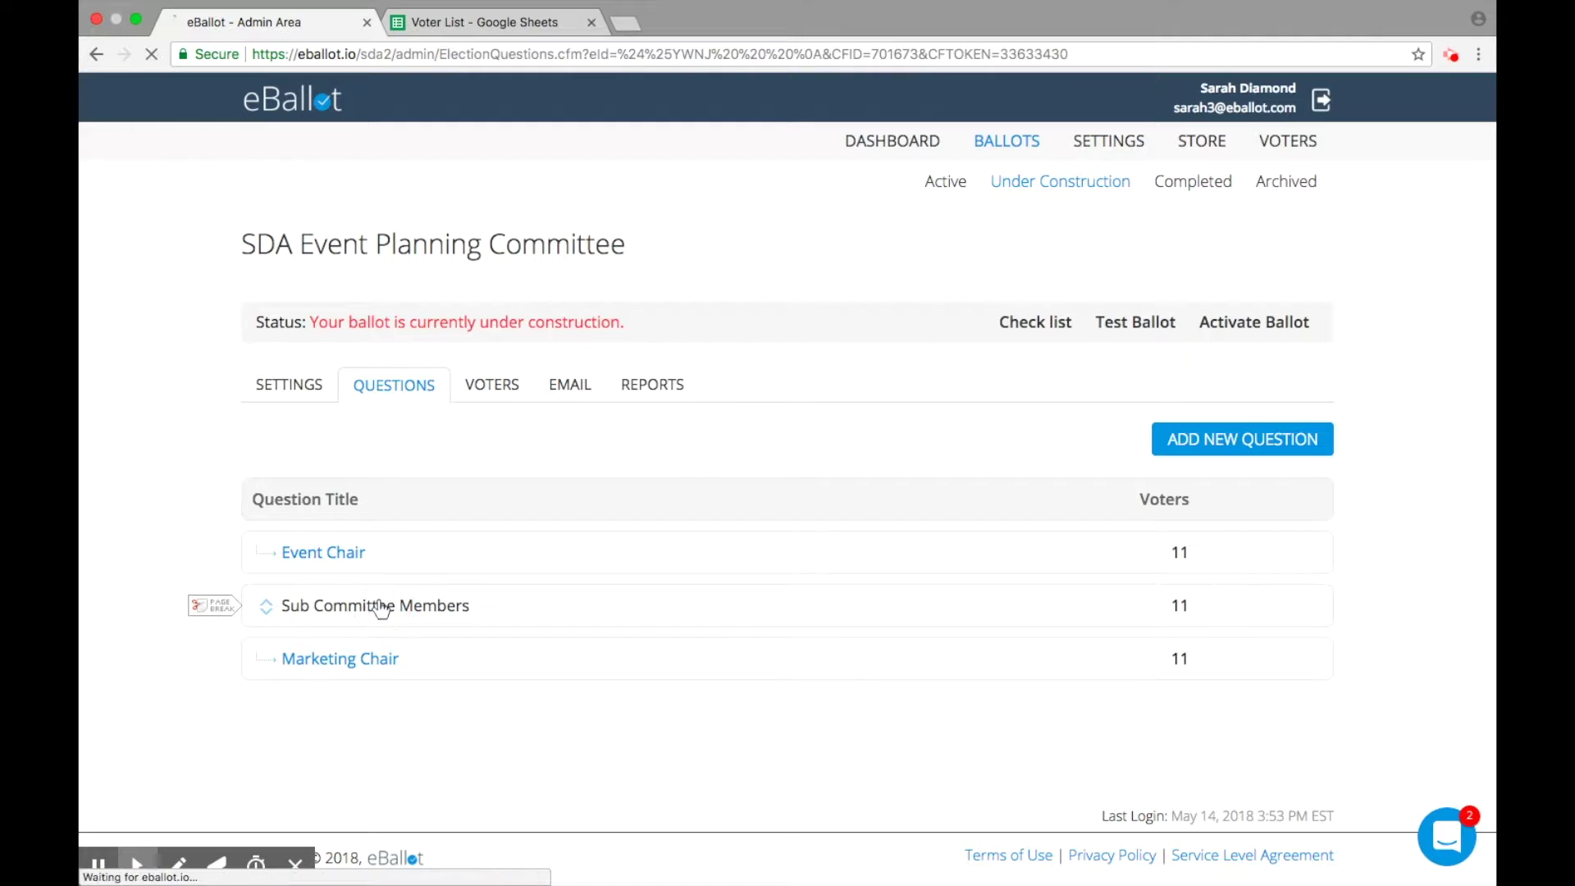
- Add a new entry to Sub Committee Members, choosing Choice and then the Candidate type
scroll(529, 674, down, 7)
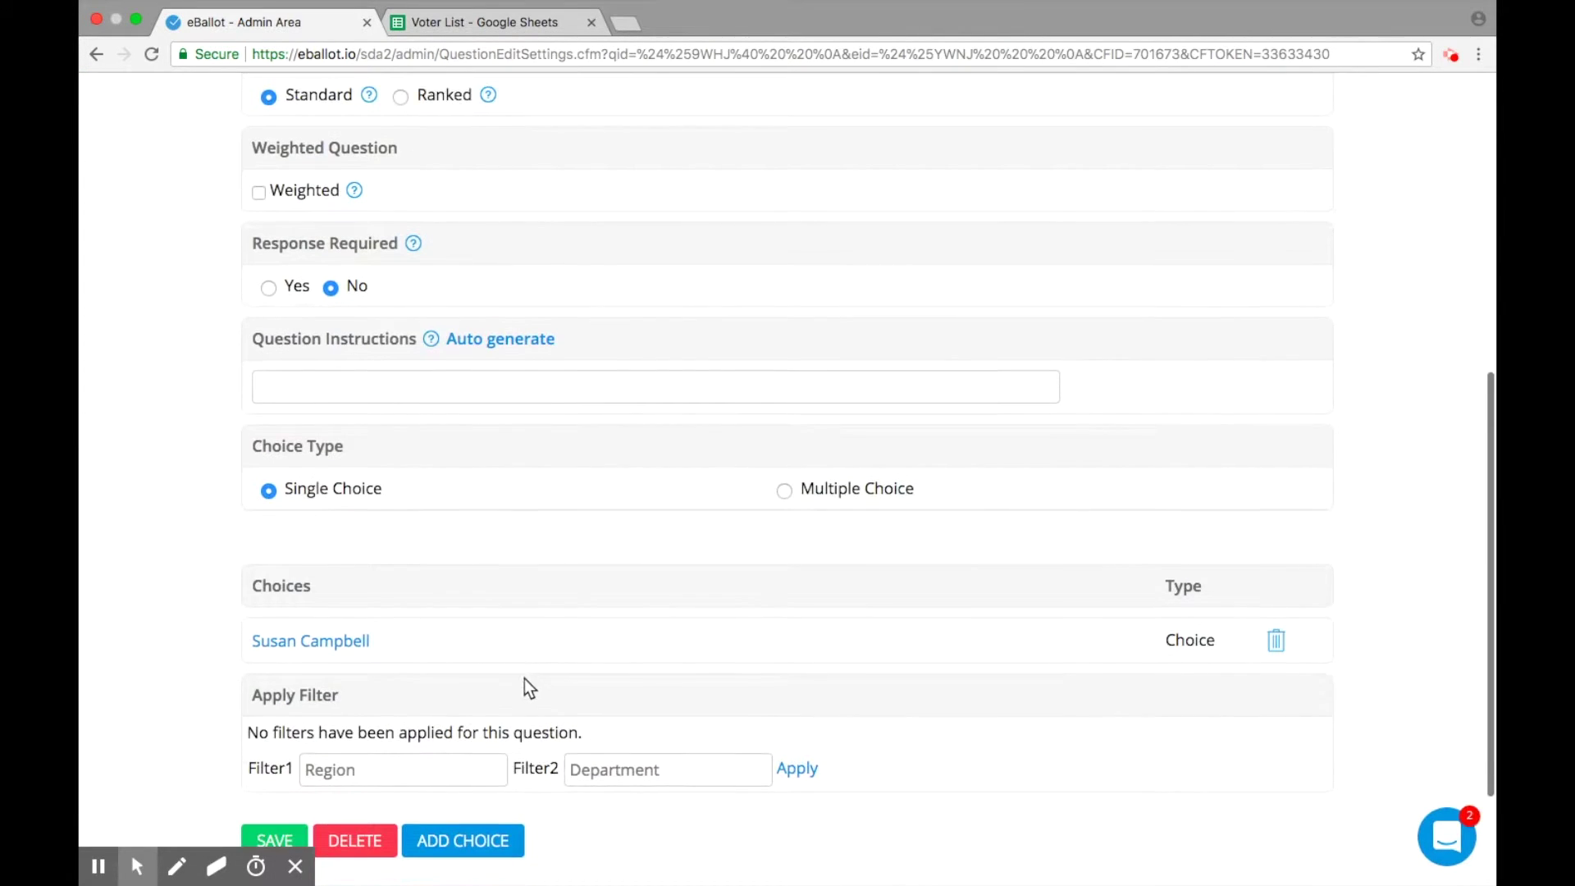
click(475, 849)
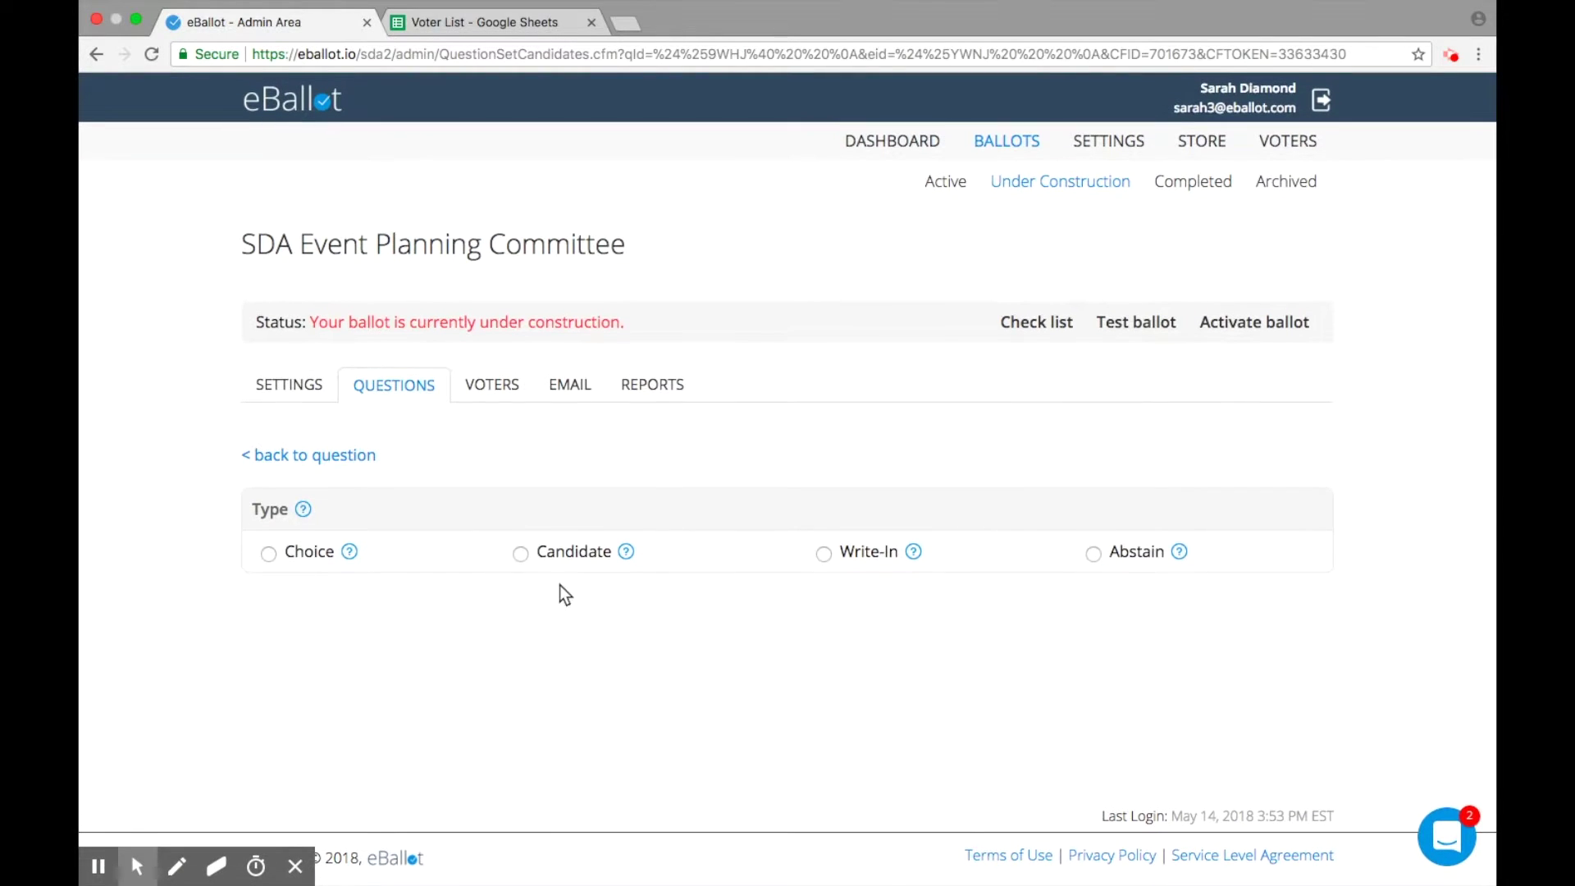
click(268, 553)
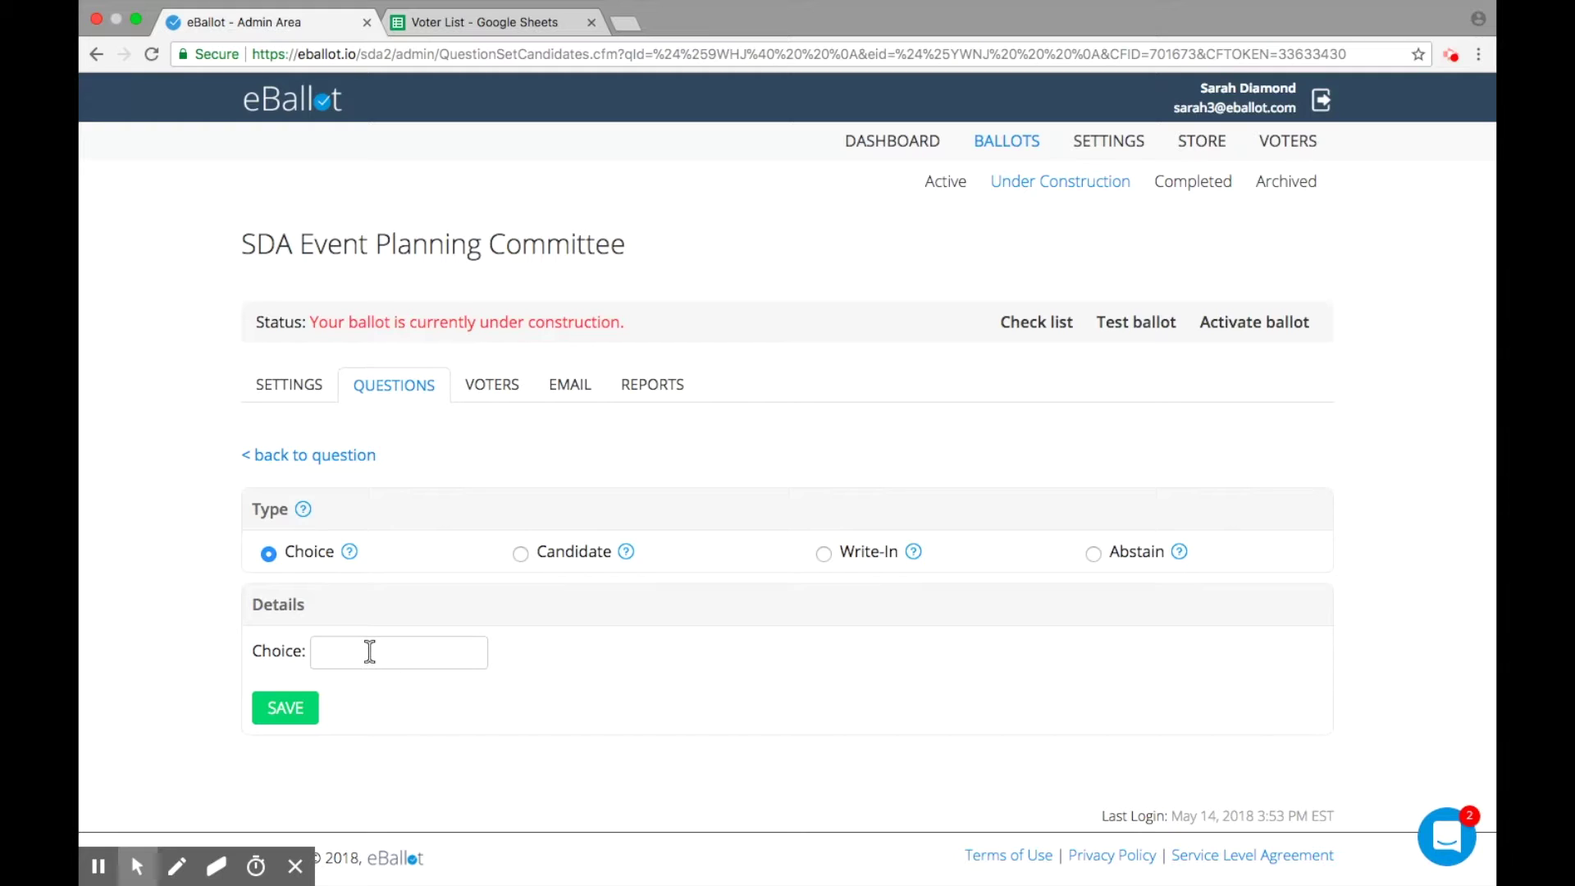
click(524, 551)
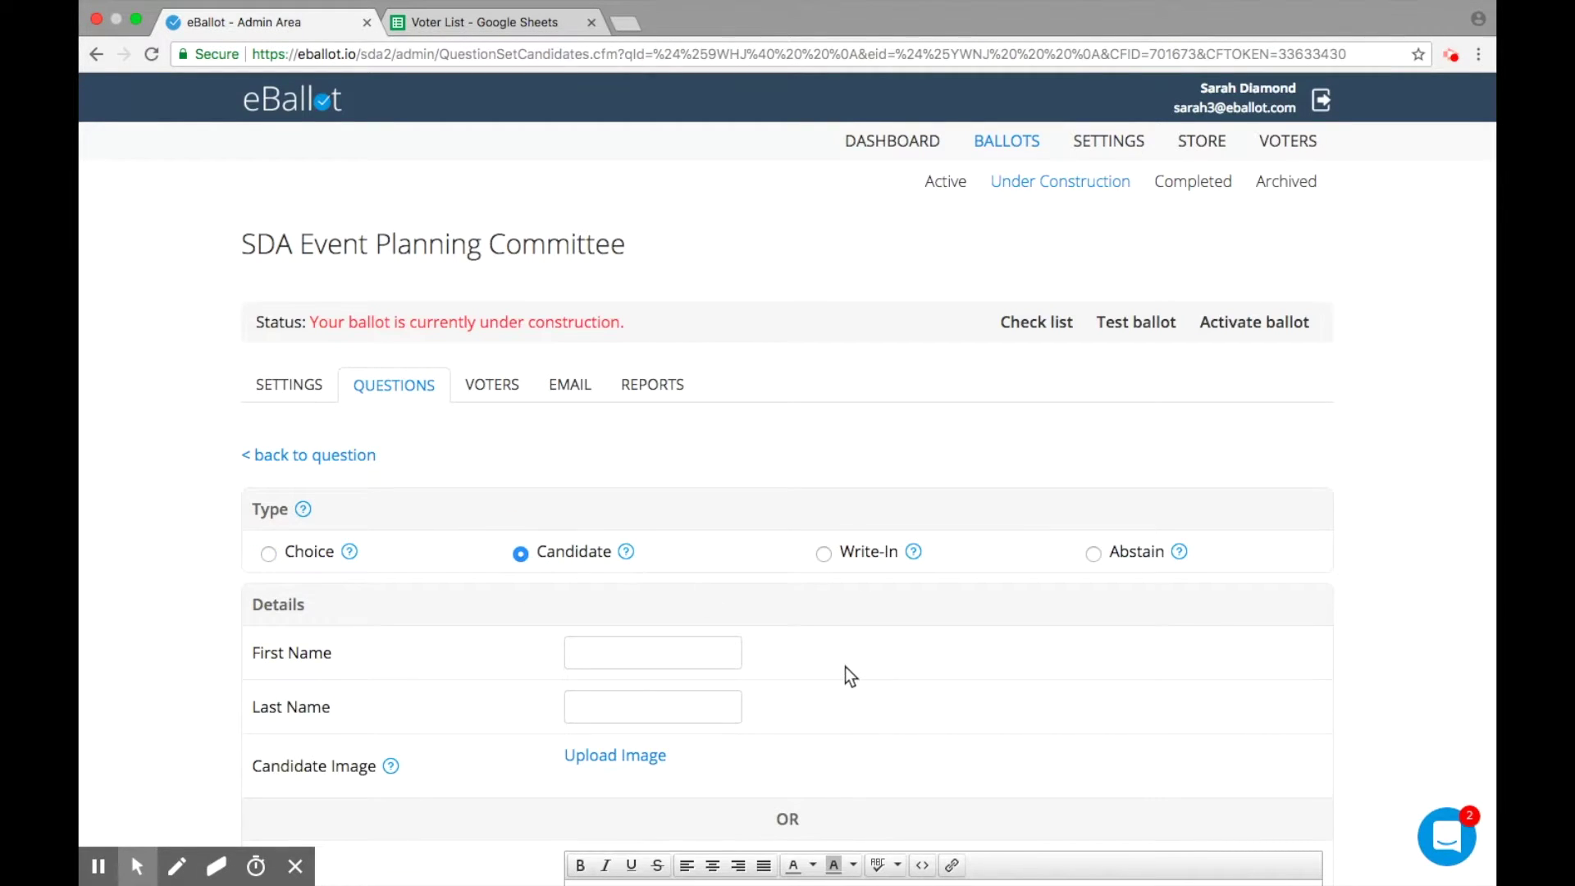
scroll(845, 666, down, 5)
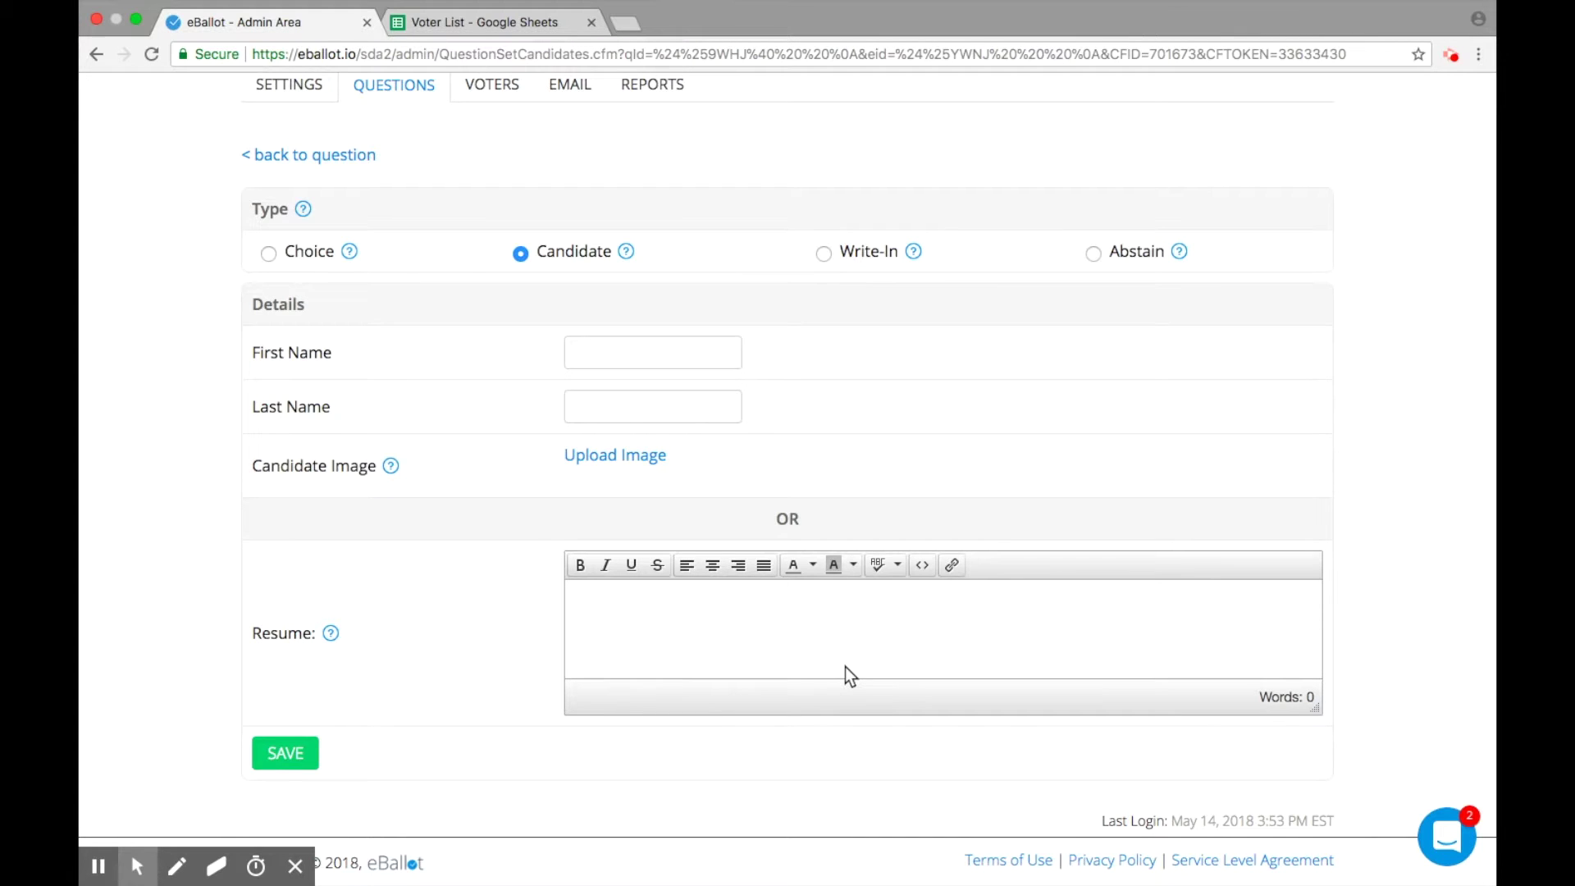
scroll(845, 667, up, 3)
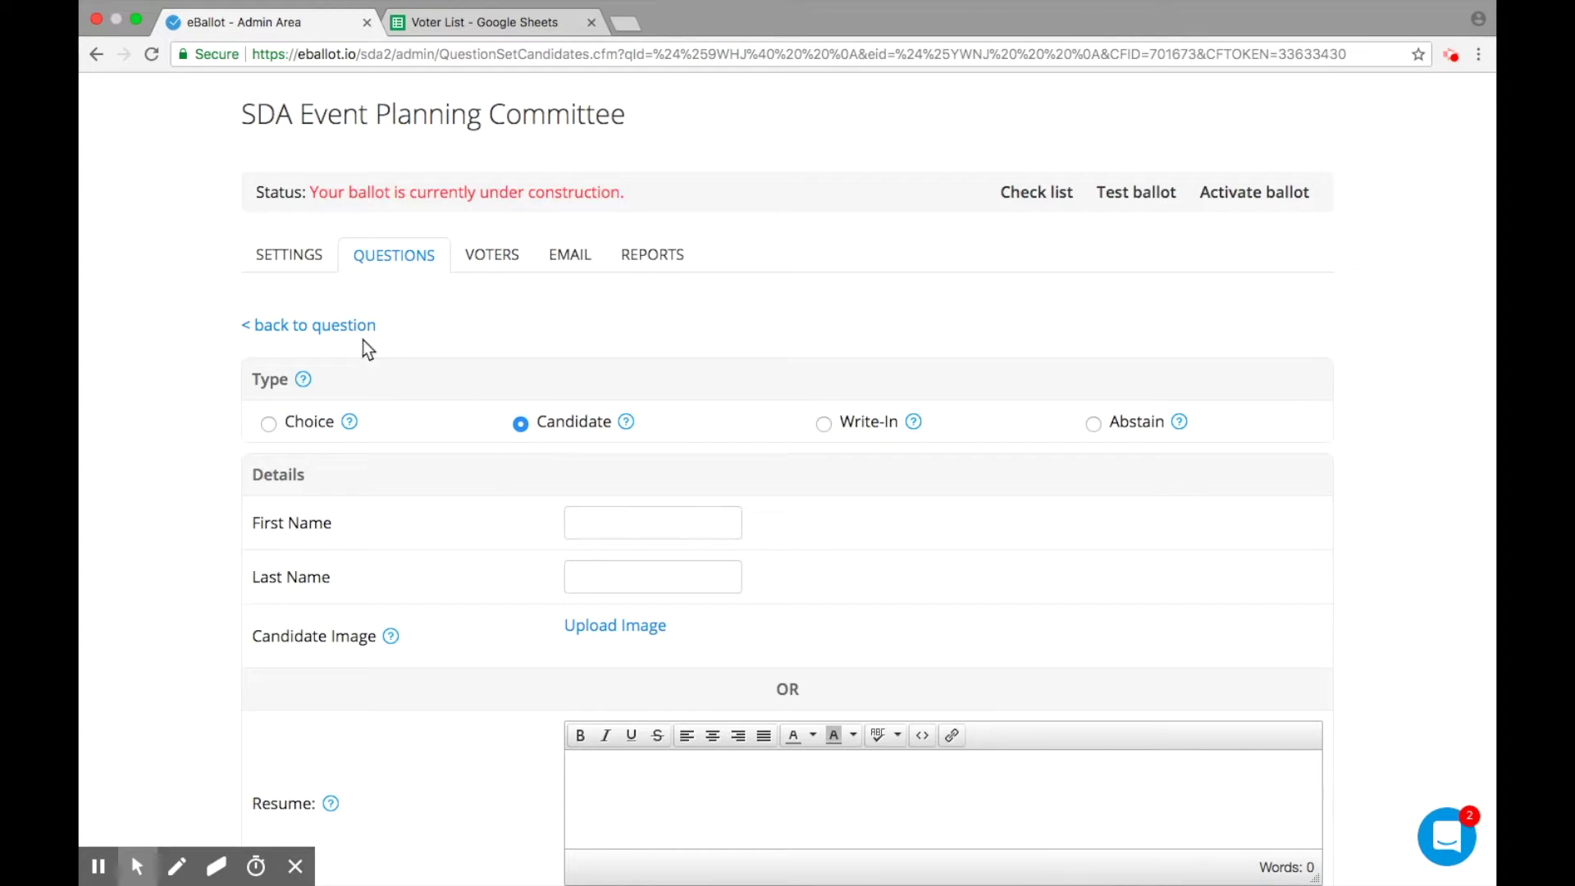
click(341, 325)
- Drag Sub Committee Members above Event Chair in the ballot's question list
scroll(598, 645, up, 1)
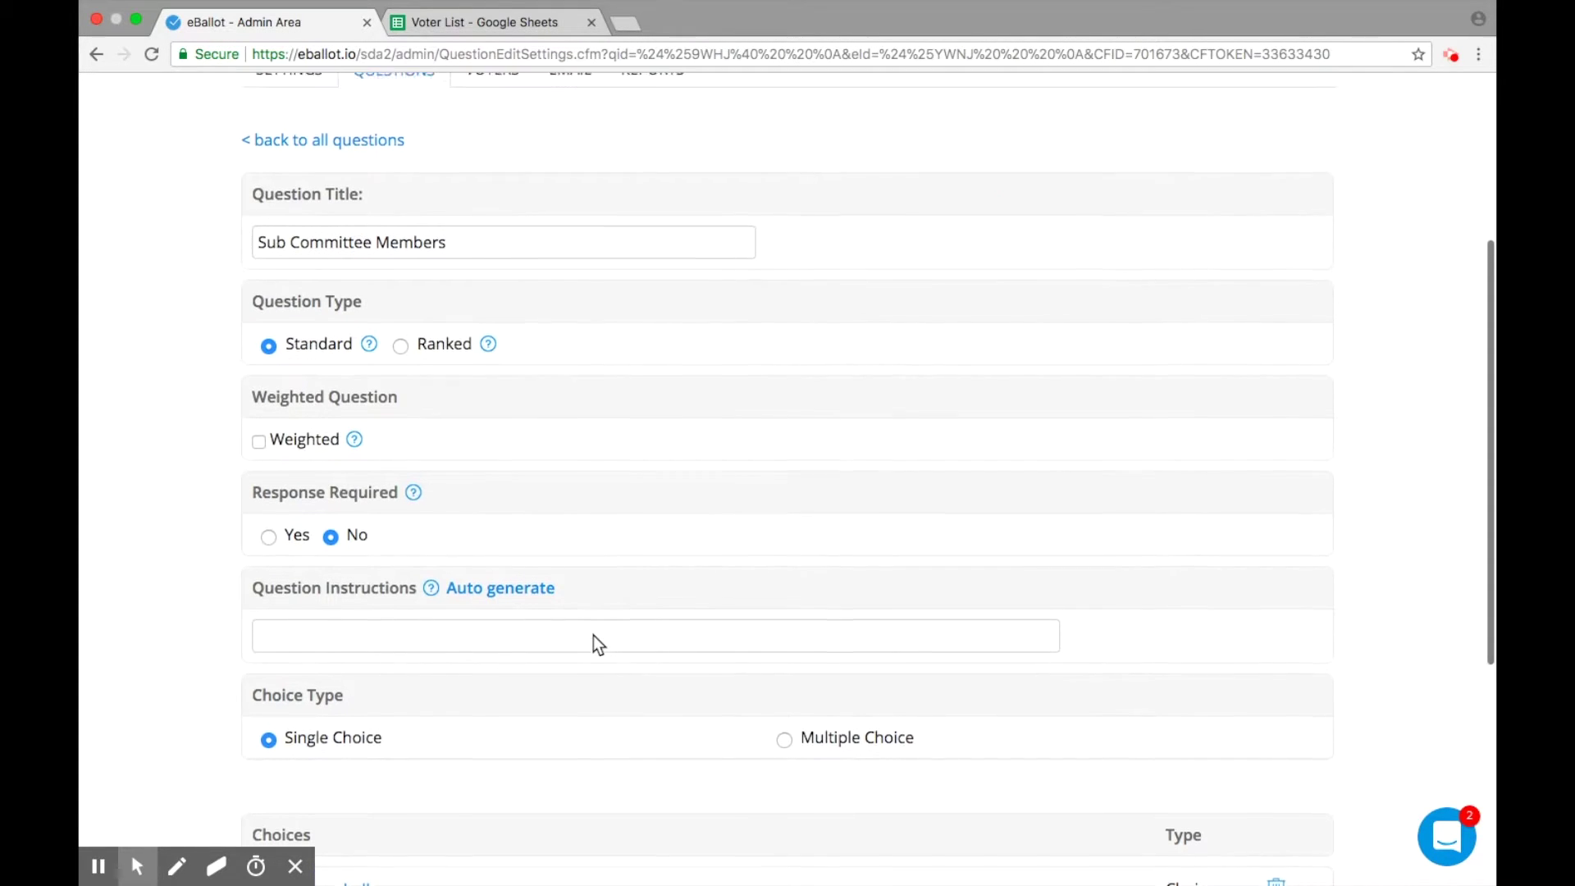
scroll(597, 645, up, 1)
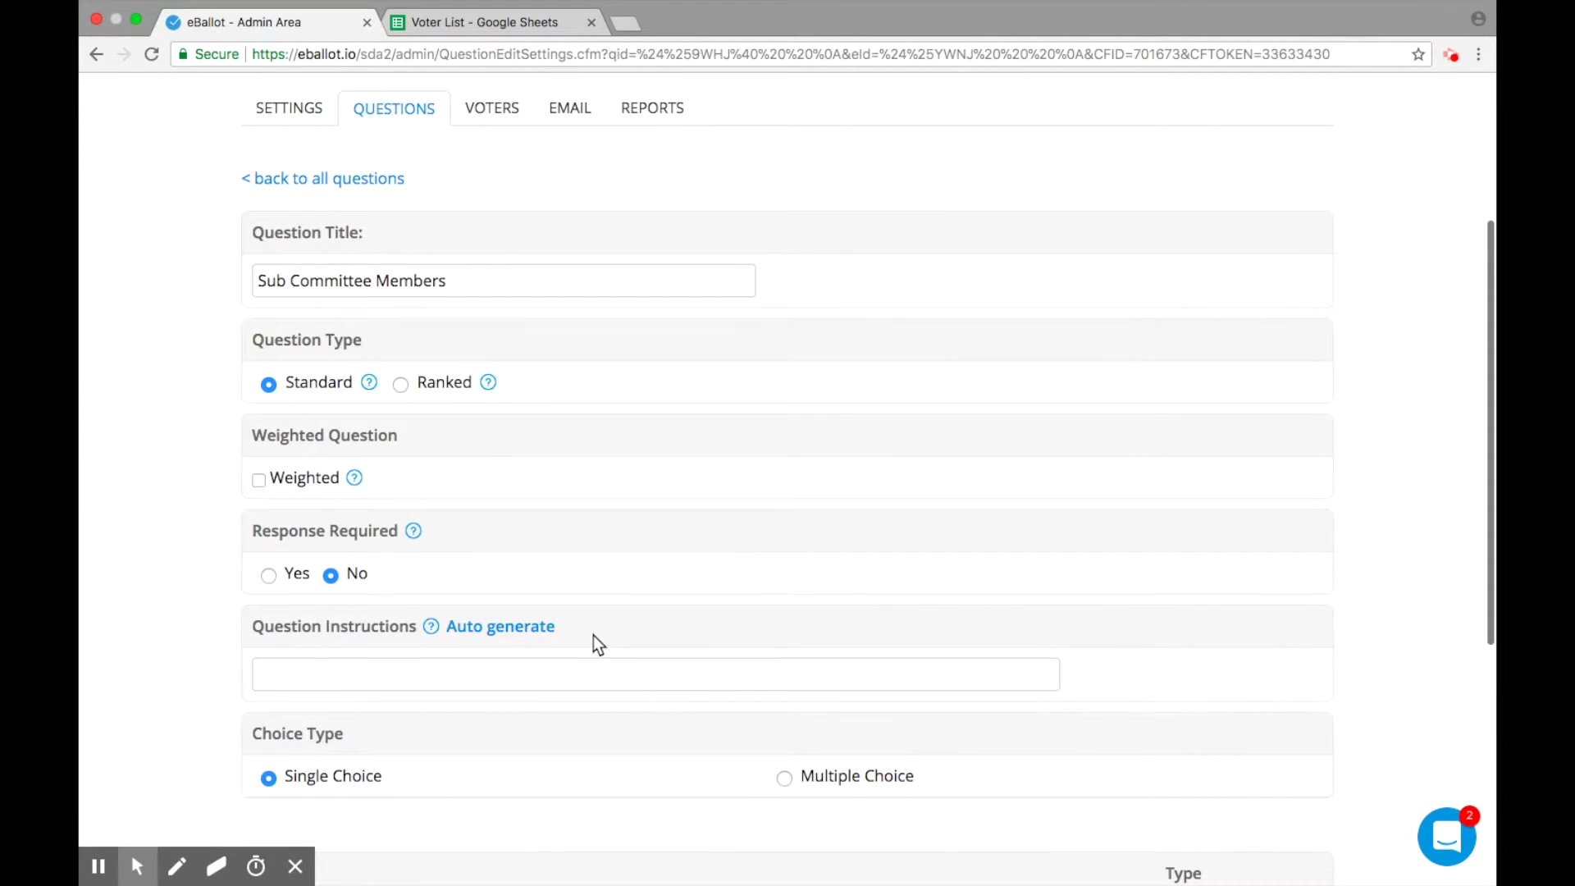
scroll(591, 639, up, 2)
click(329, 277)
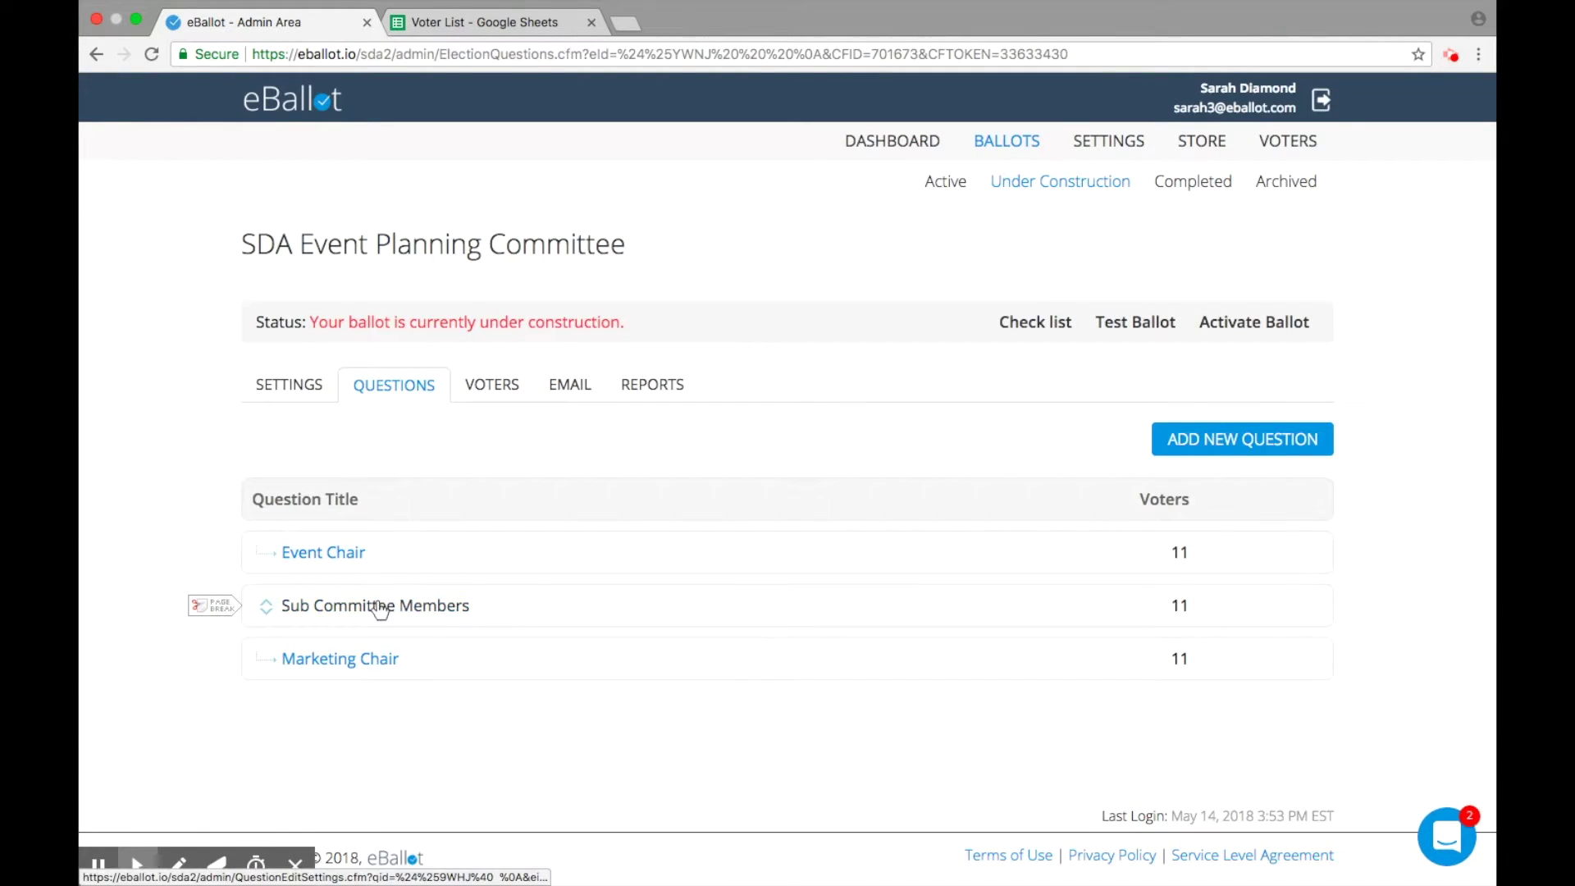
drag(379, 607, 374, 543)
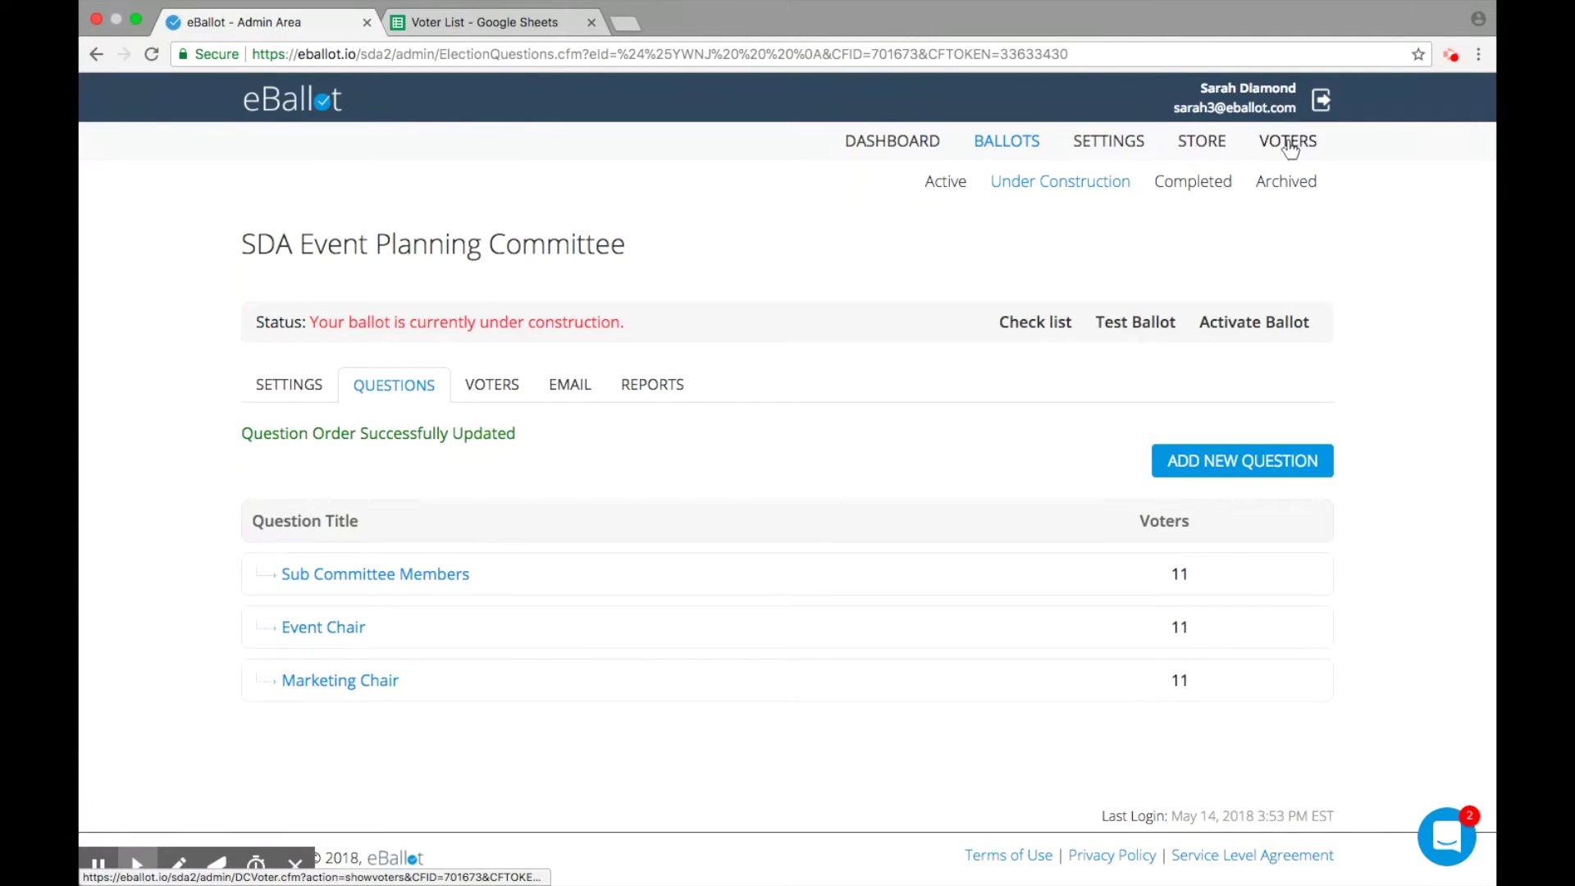
click(1288, 144)
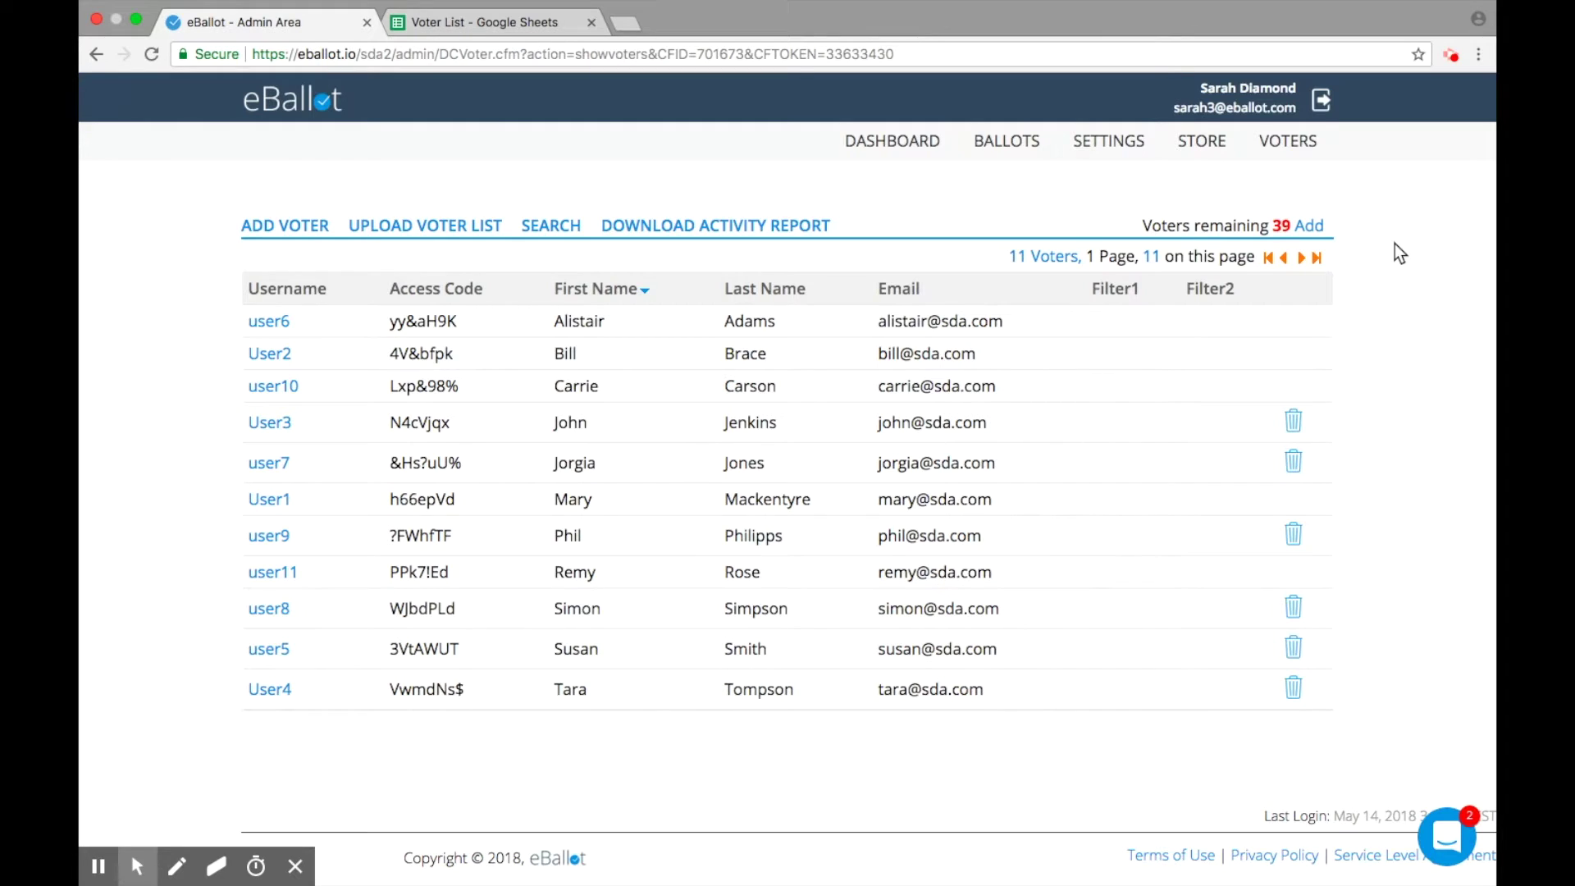
- Open the Upload Voter List page, then switch to the Voter List spreadsheet
click(461, 234)
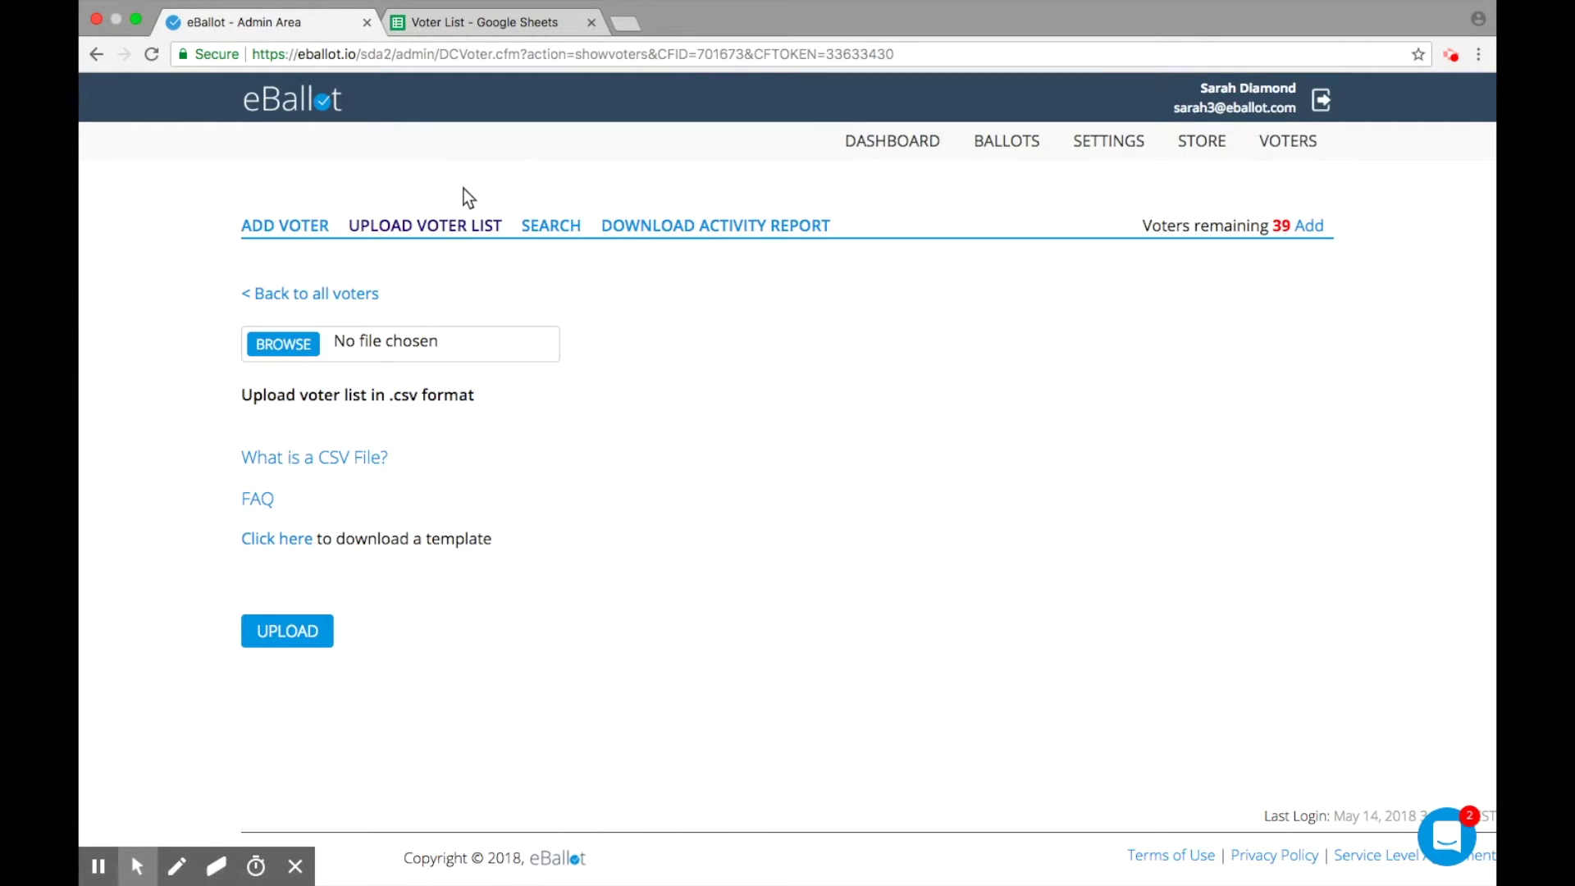
click(469, 26)
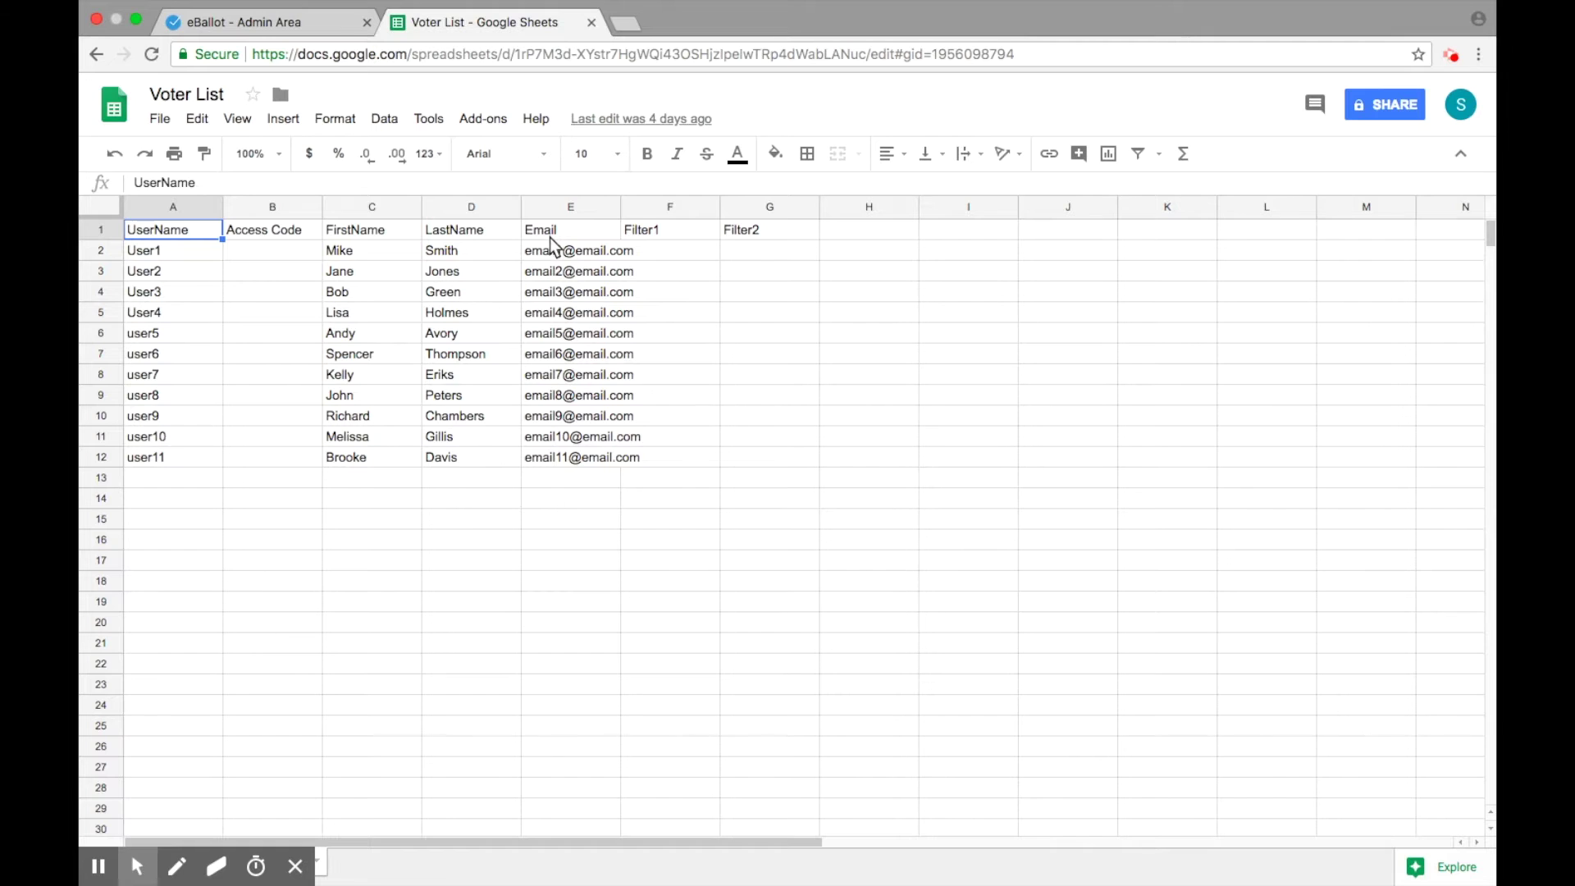
- Return from the Voter List sheet to eBallot's Upload Voter List page
key(ctrl+shift+Tab)
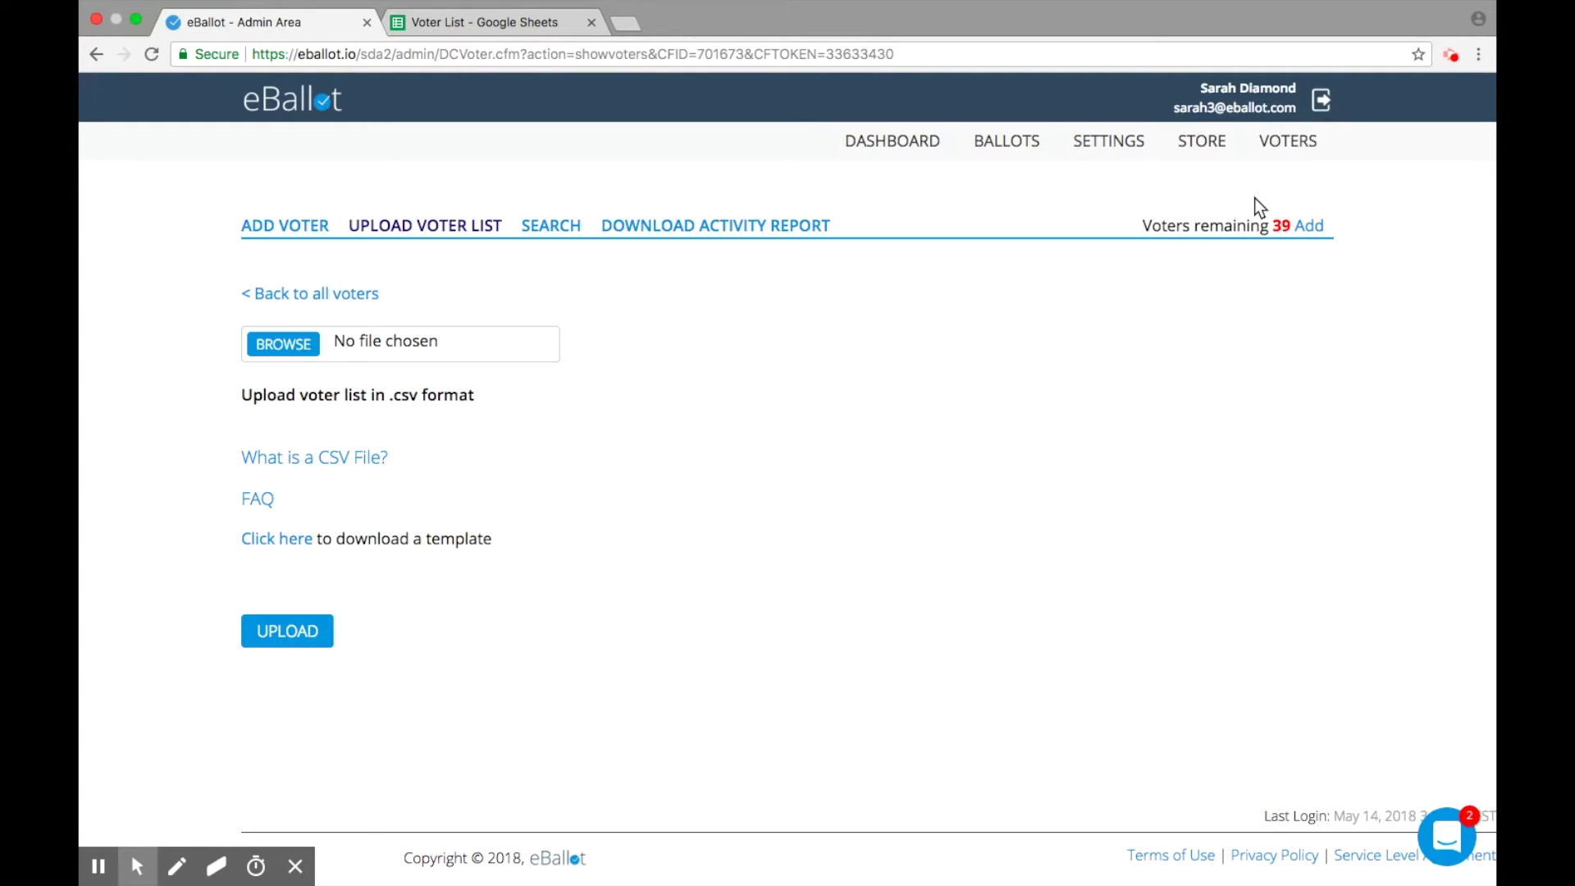
- View the voter list and the Add Voter form, then go to the Ballots overview
click(1278, 153)
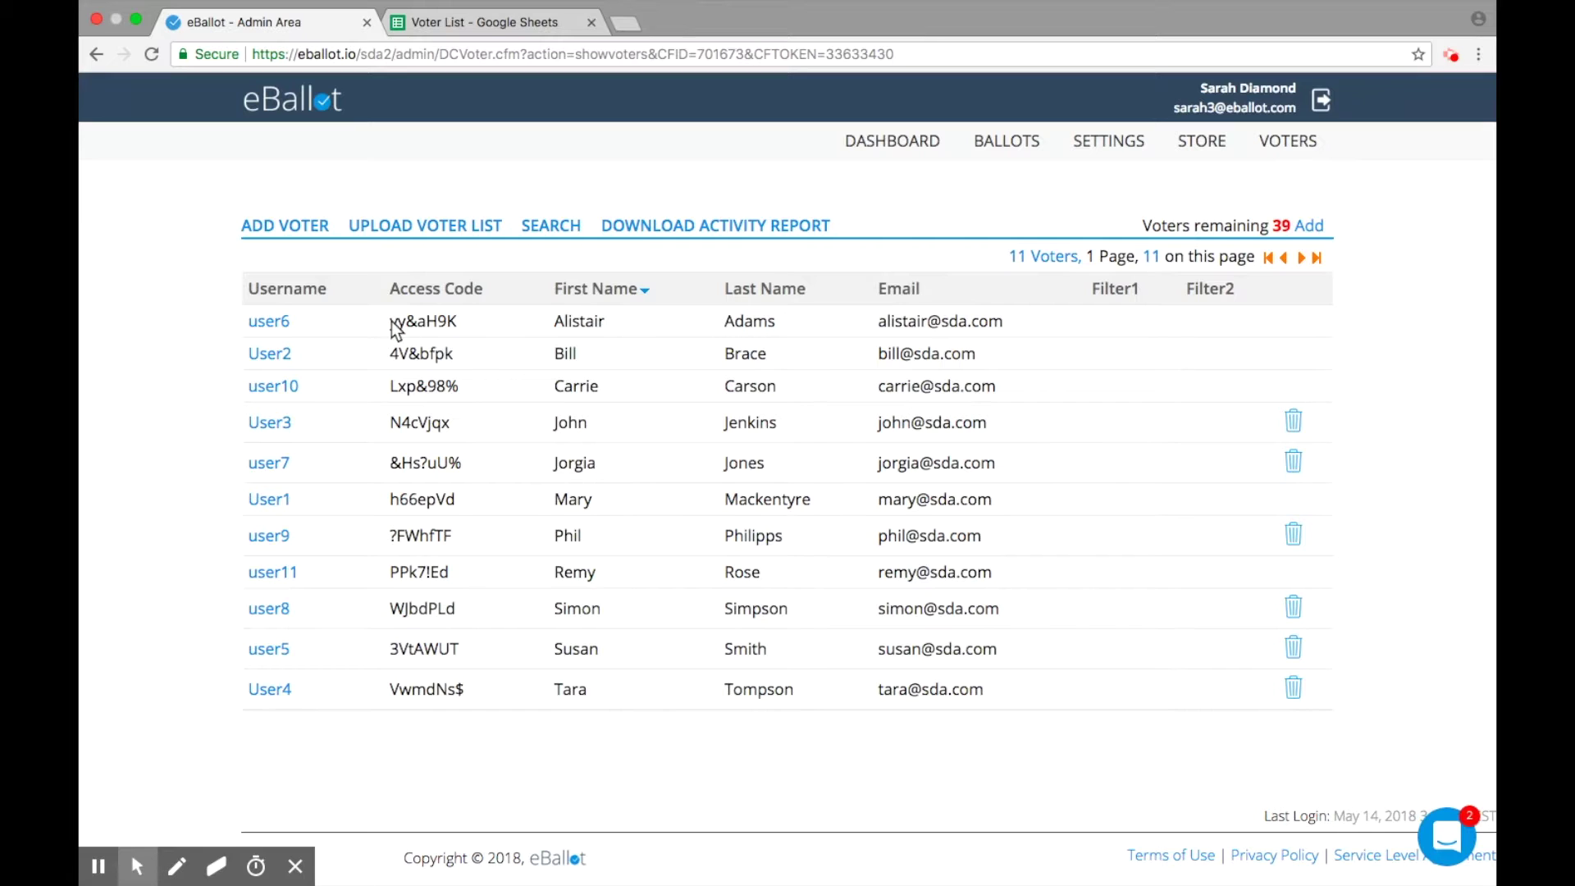
click(275, 228)
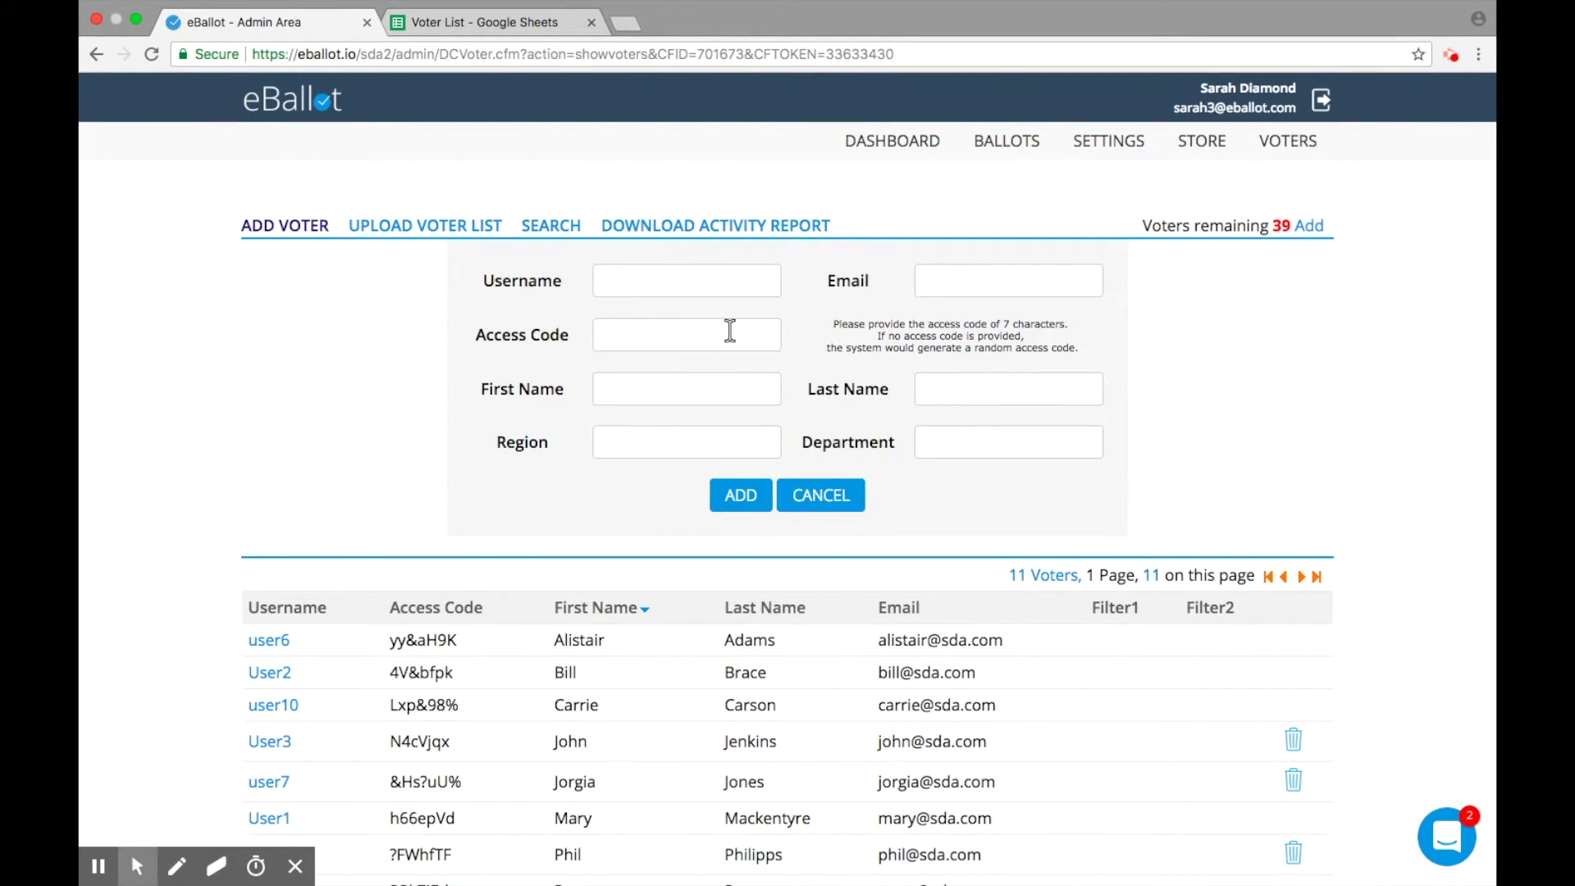
mouse_move(1004, 144)
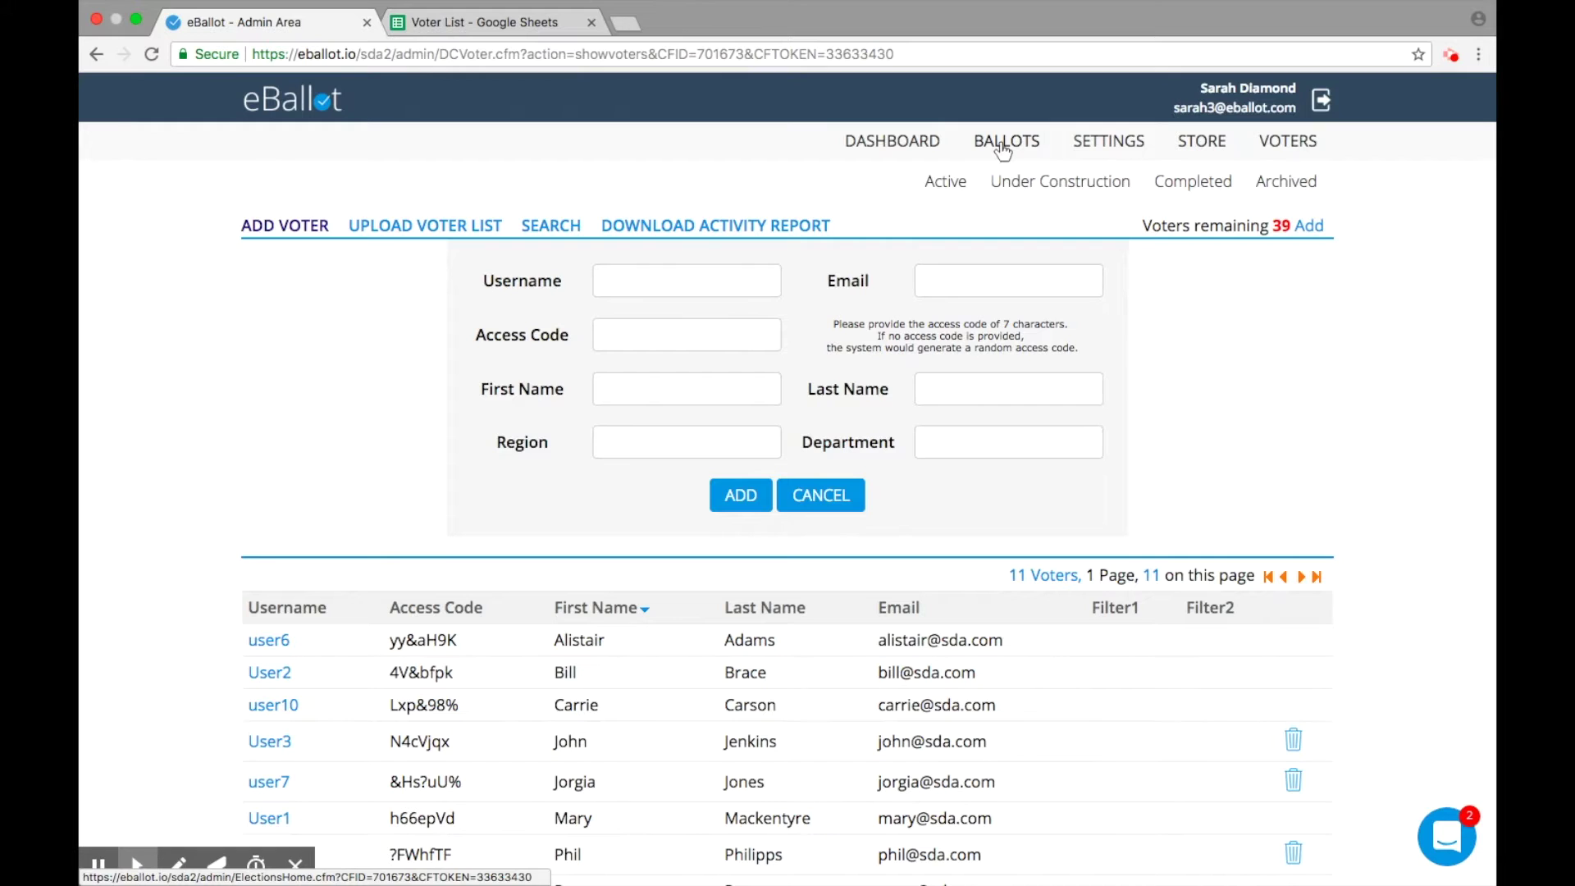
click(1003, 146)
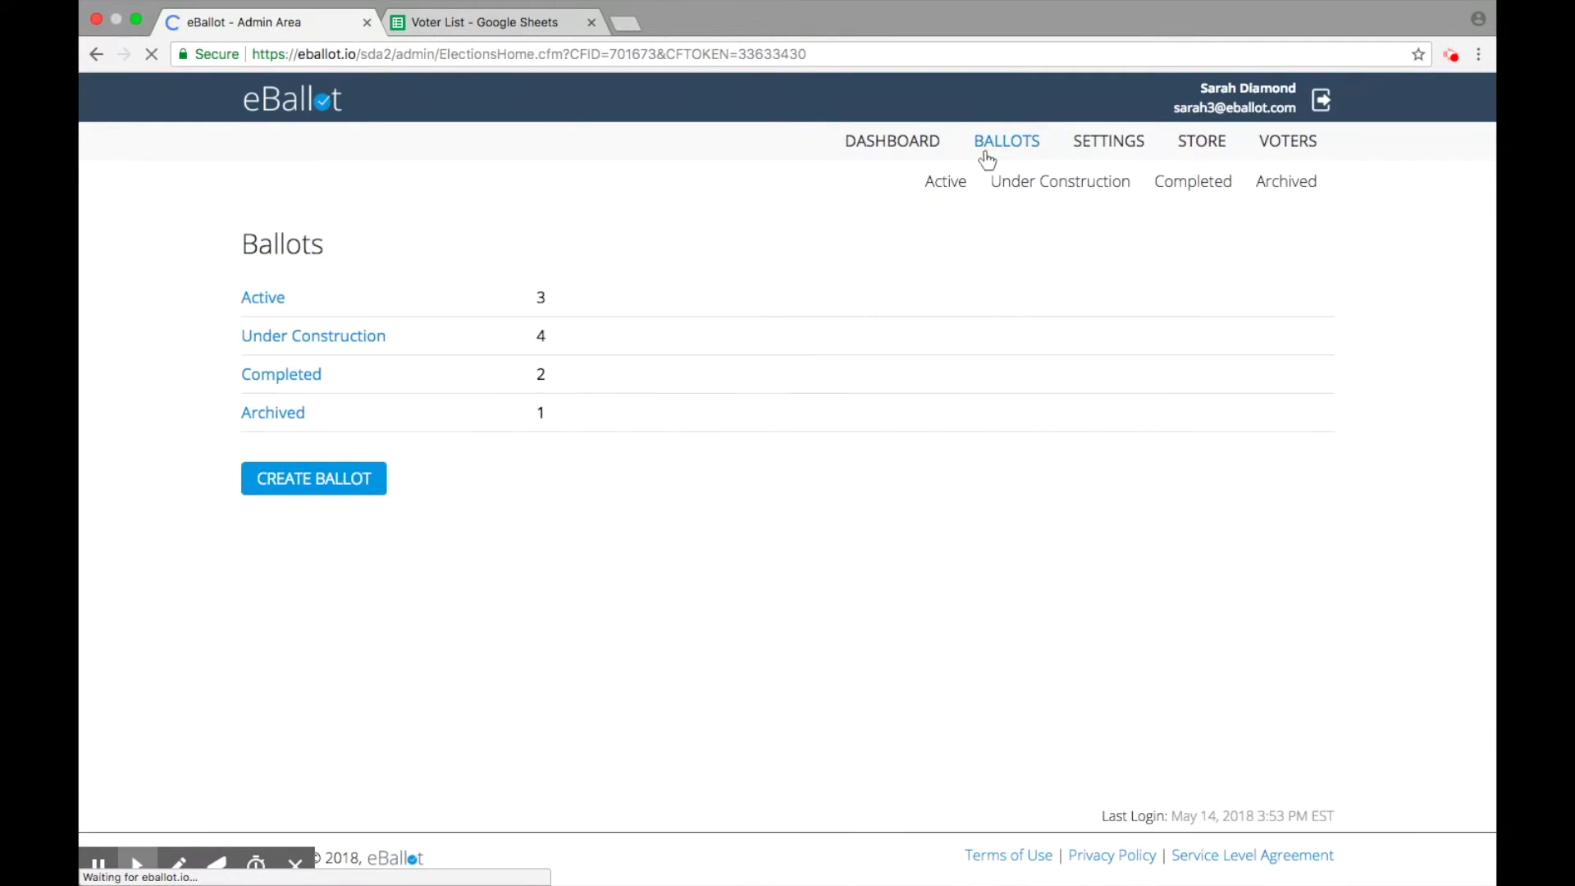
- Open the under-construction SDA Event Planning Committee ballot's Voters tab and view its Import options
click(1001, 190)
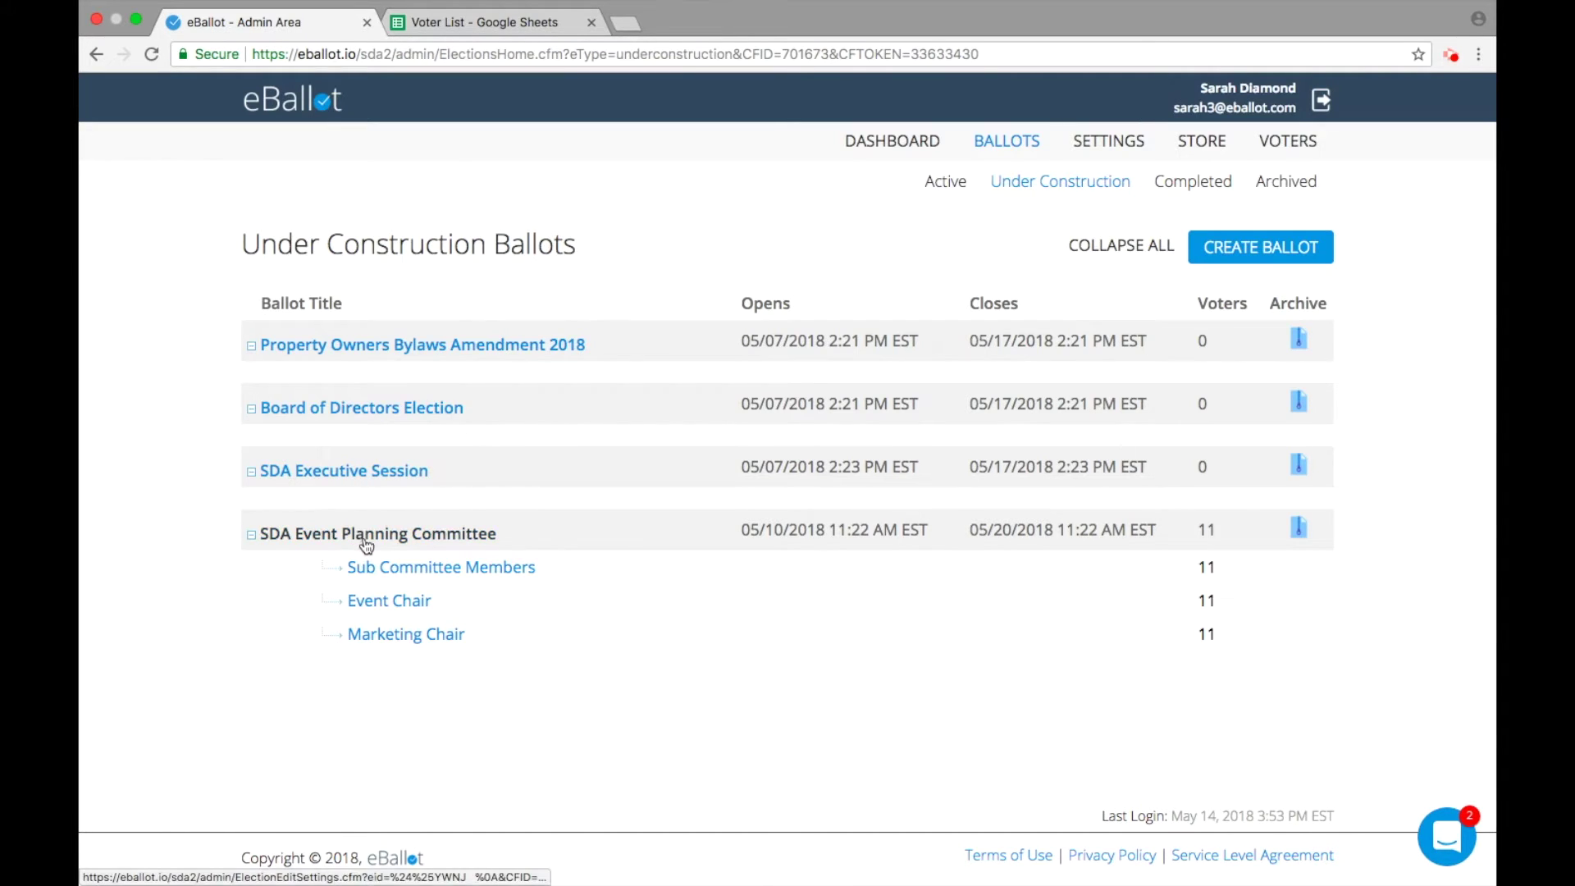
click(367, 543)
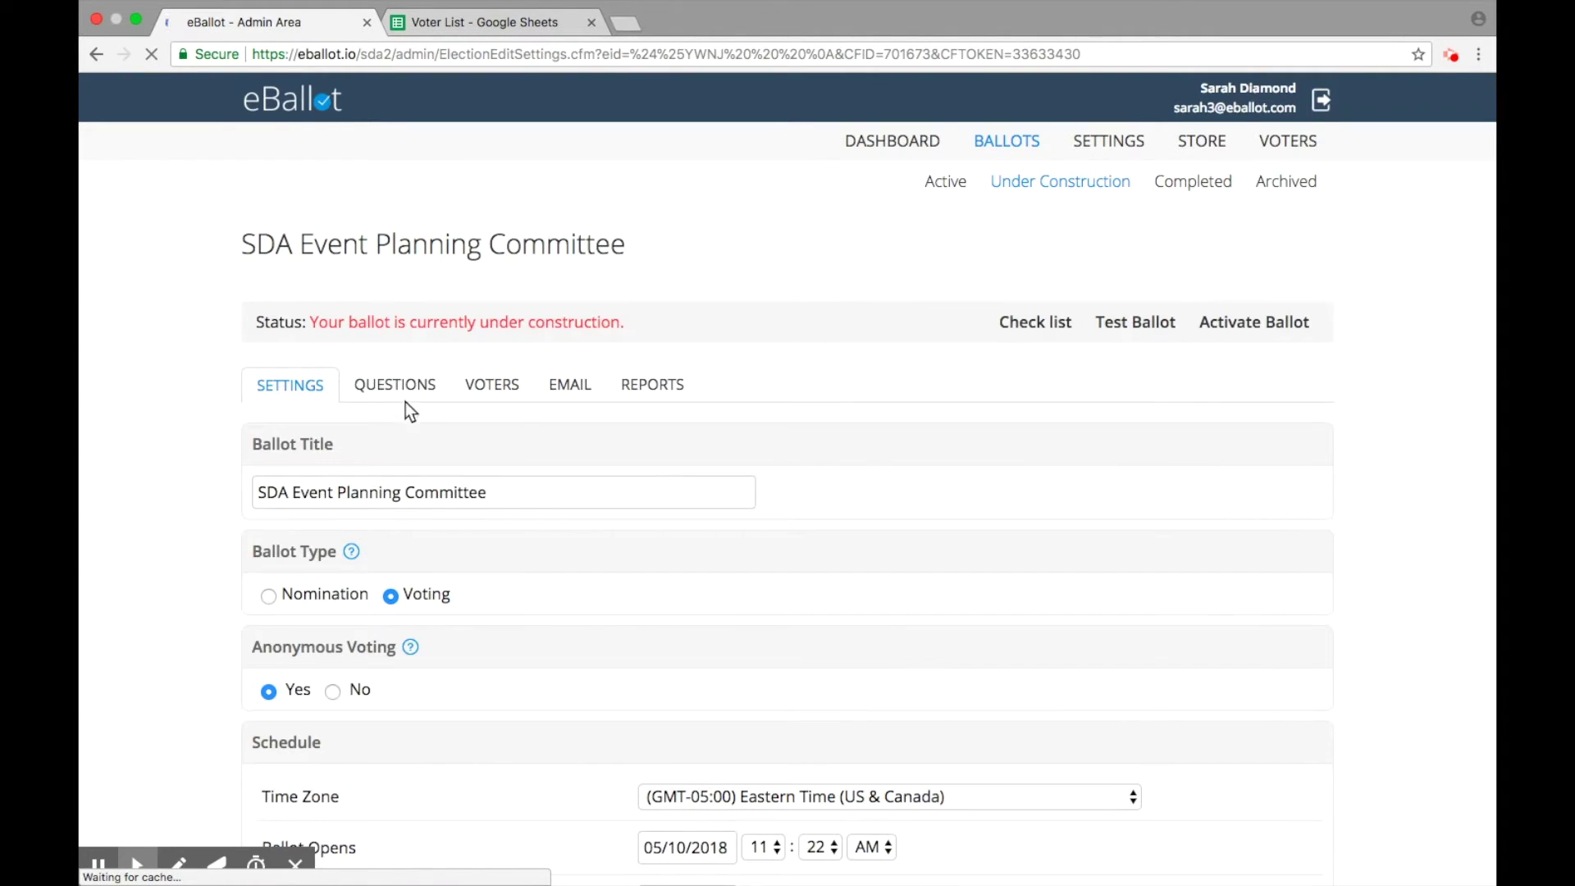
click(493, 389)
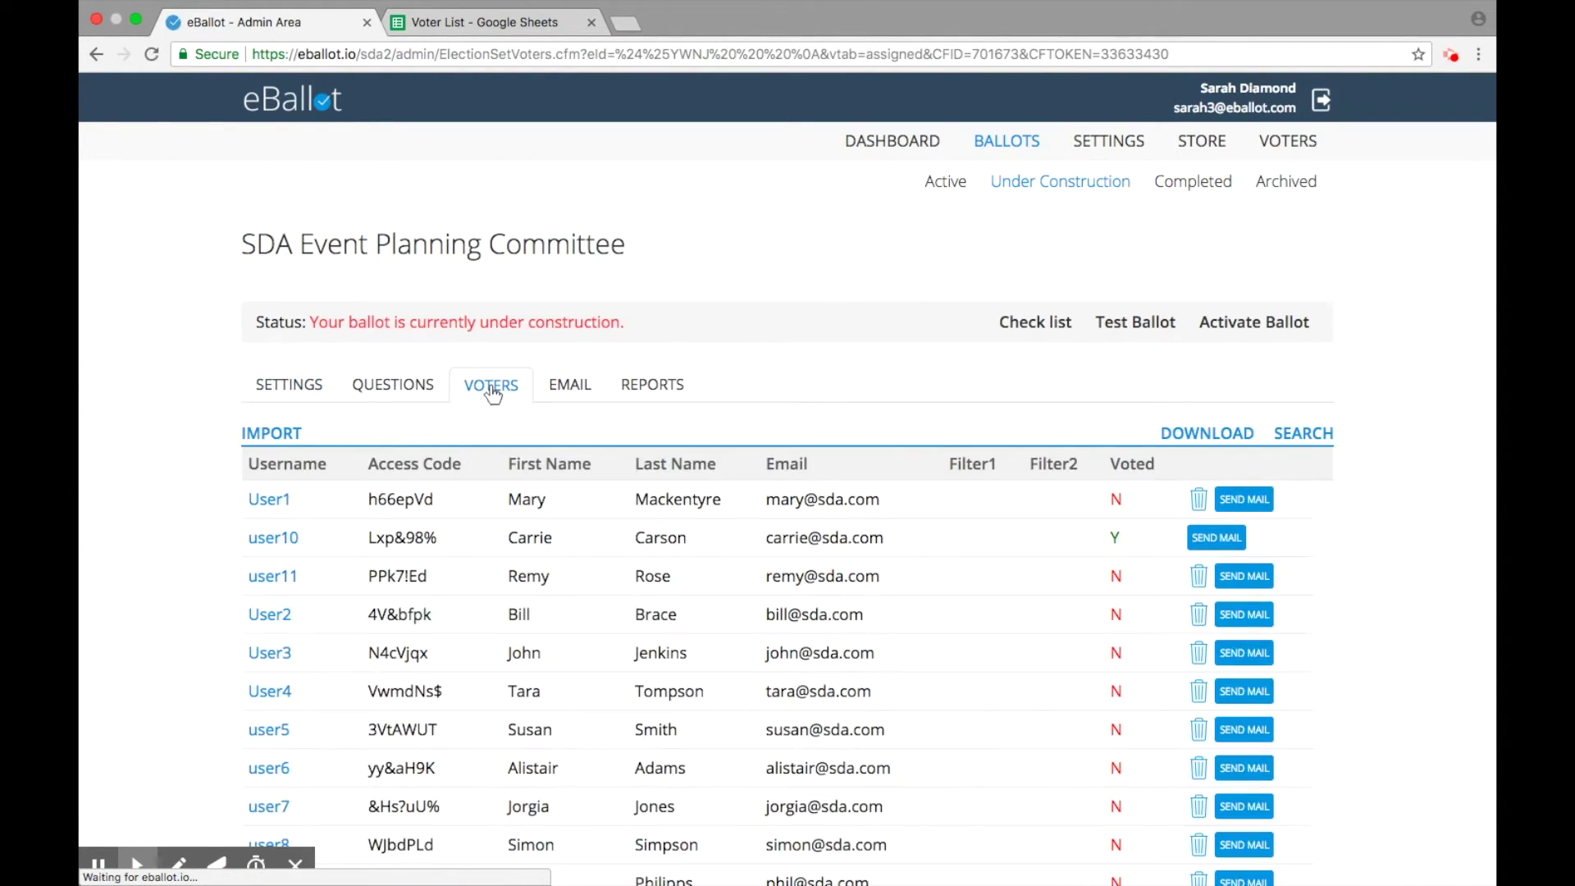
click(289, 434)
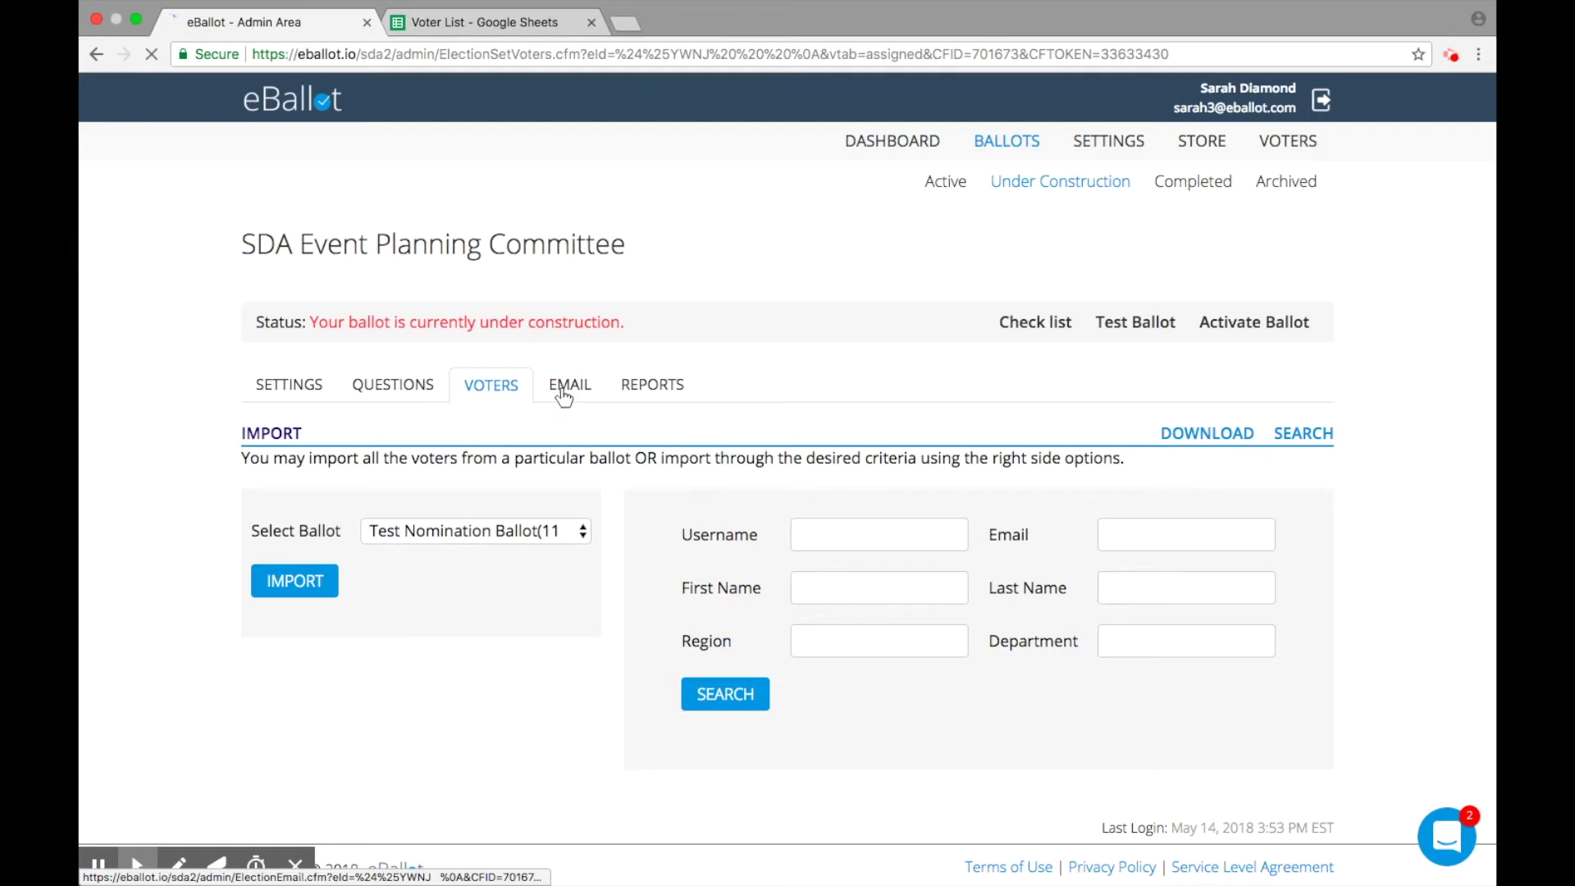
click(560, 392)
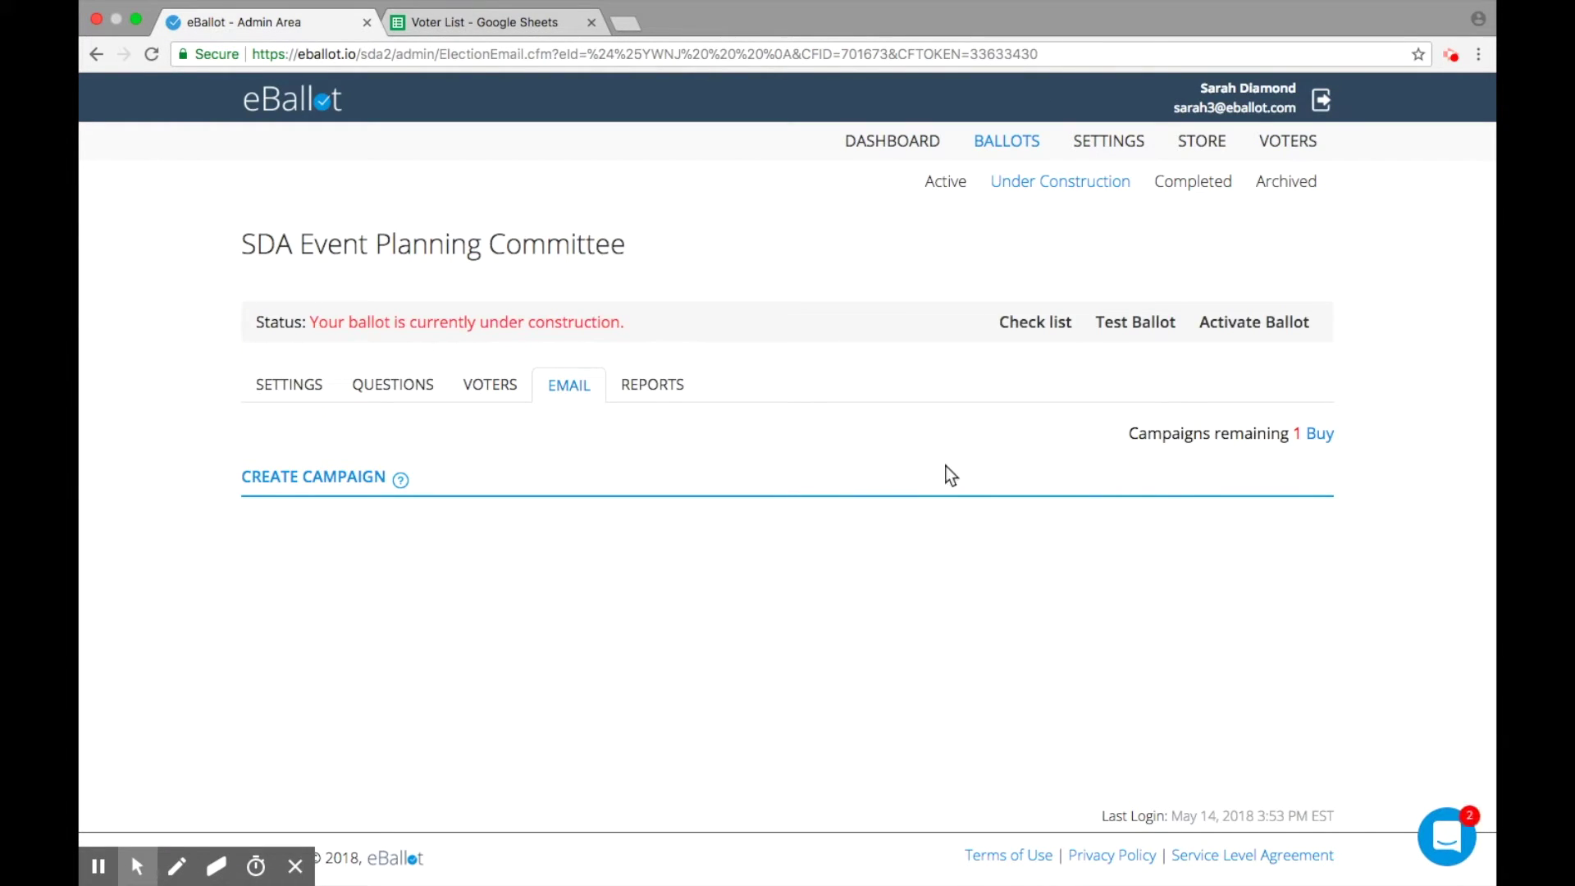
- Create a new email campaign and view the MERGE fields for the default invitation message
scroll(1395, 486, down, 1)
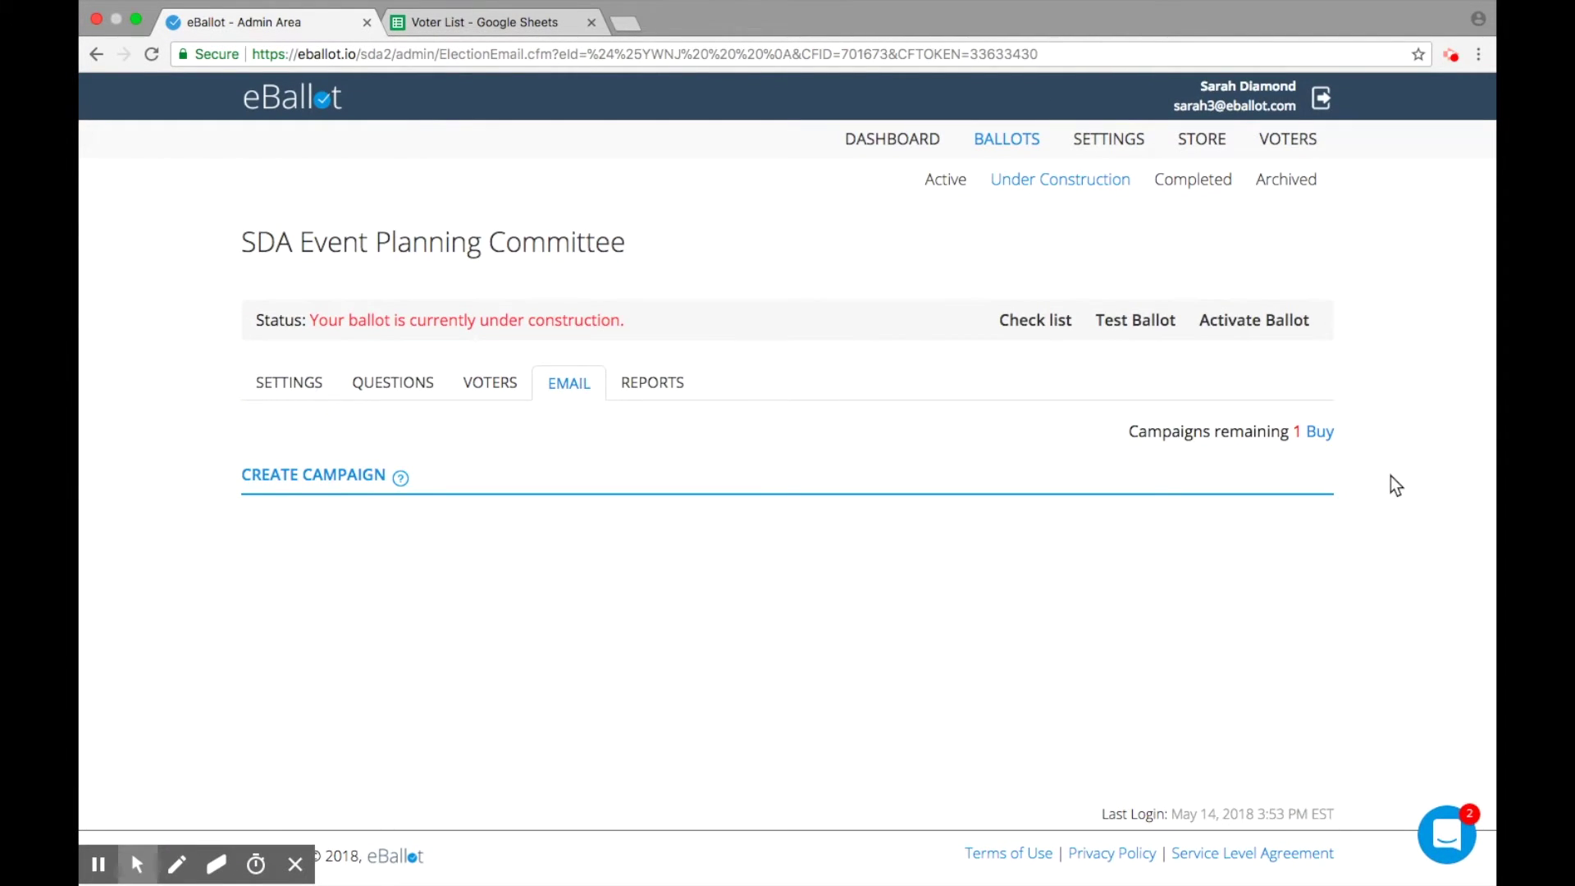
scroll(1390, 476, up, 1)
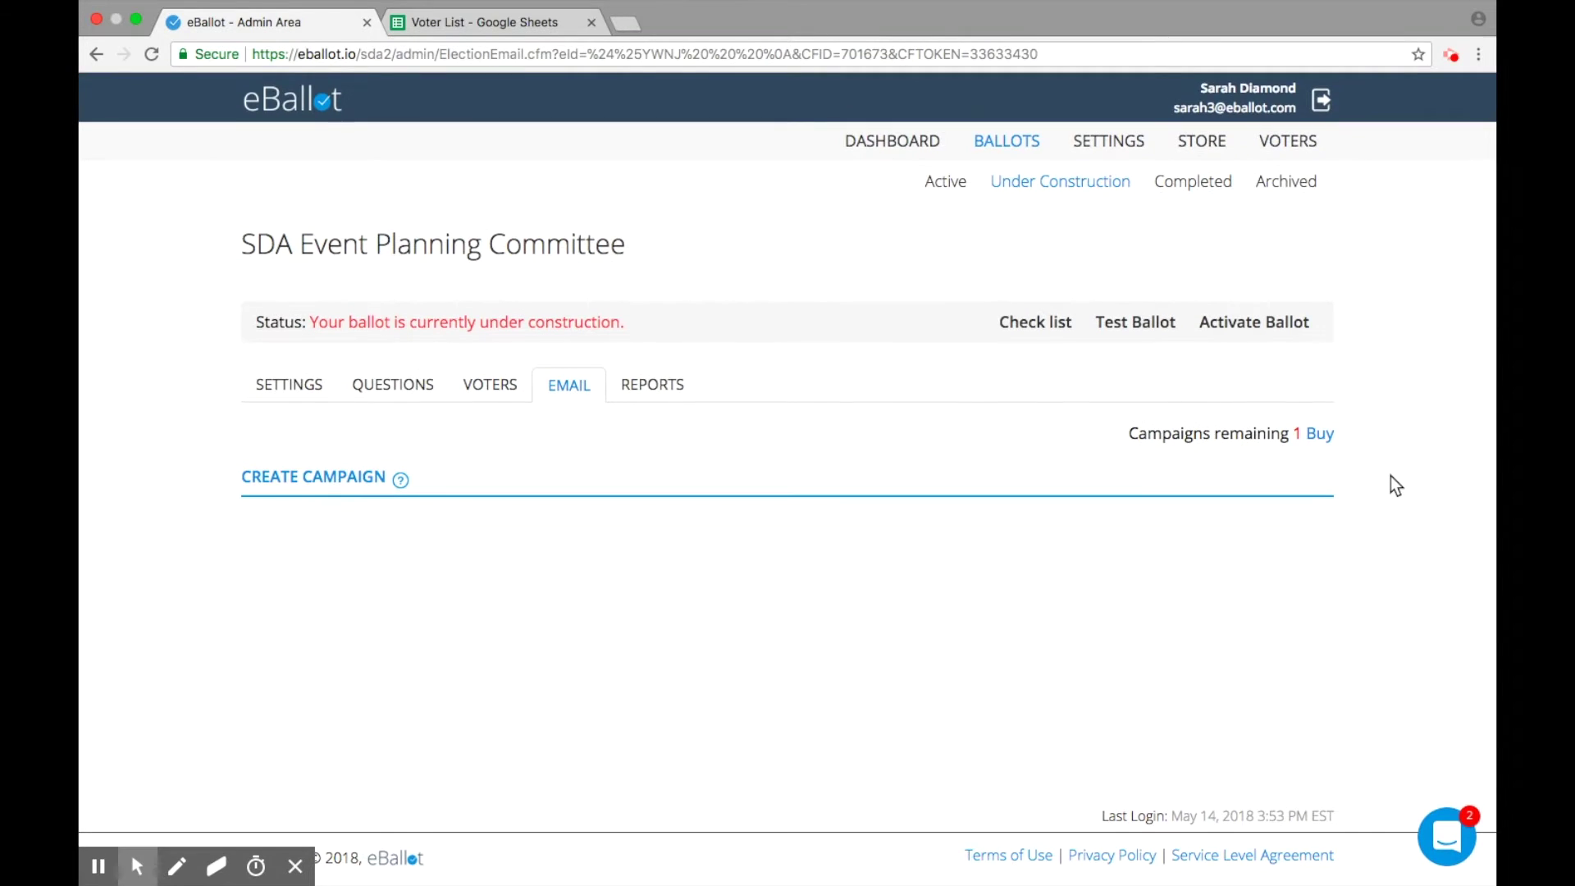
click(355, 480)
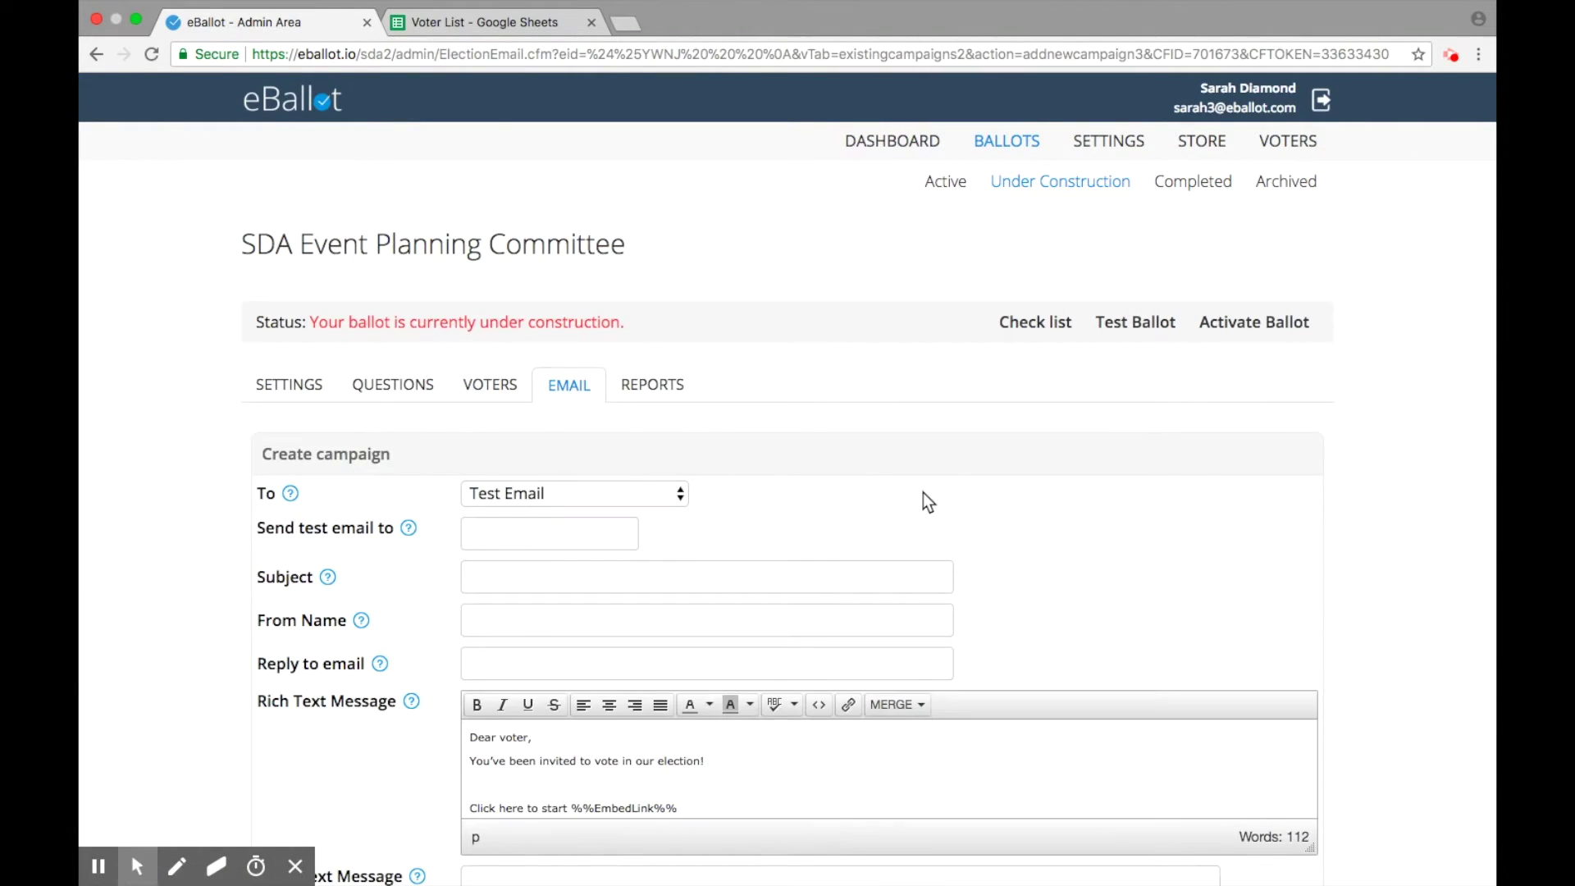
scroll(1431, 502, down, 4)
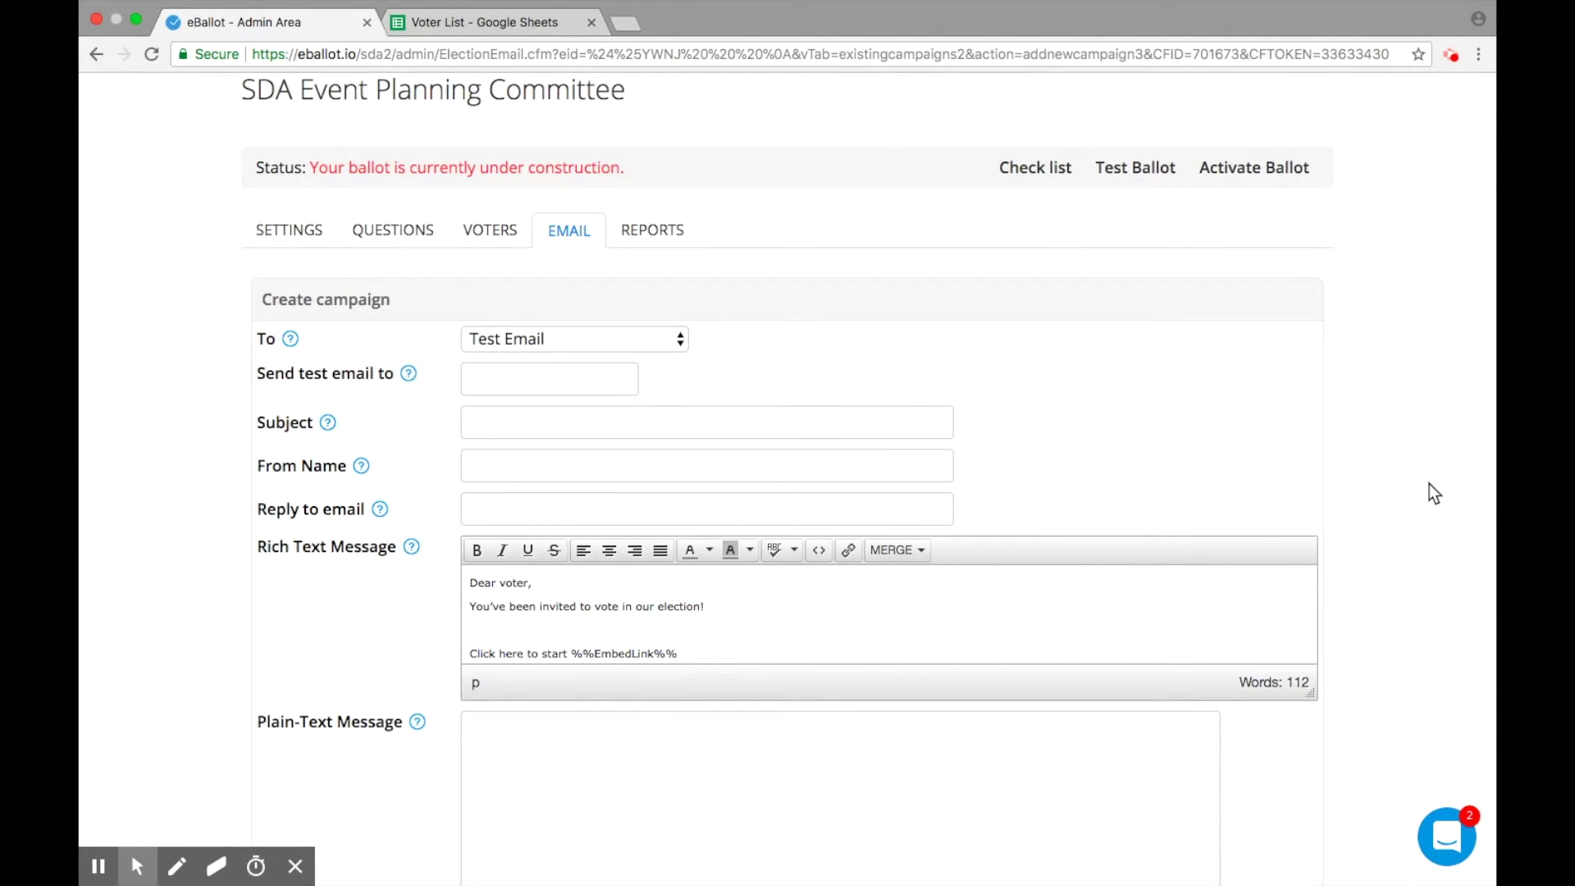
scroll(1429, 484, down, 2)
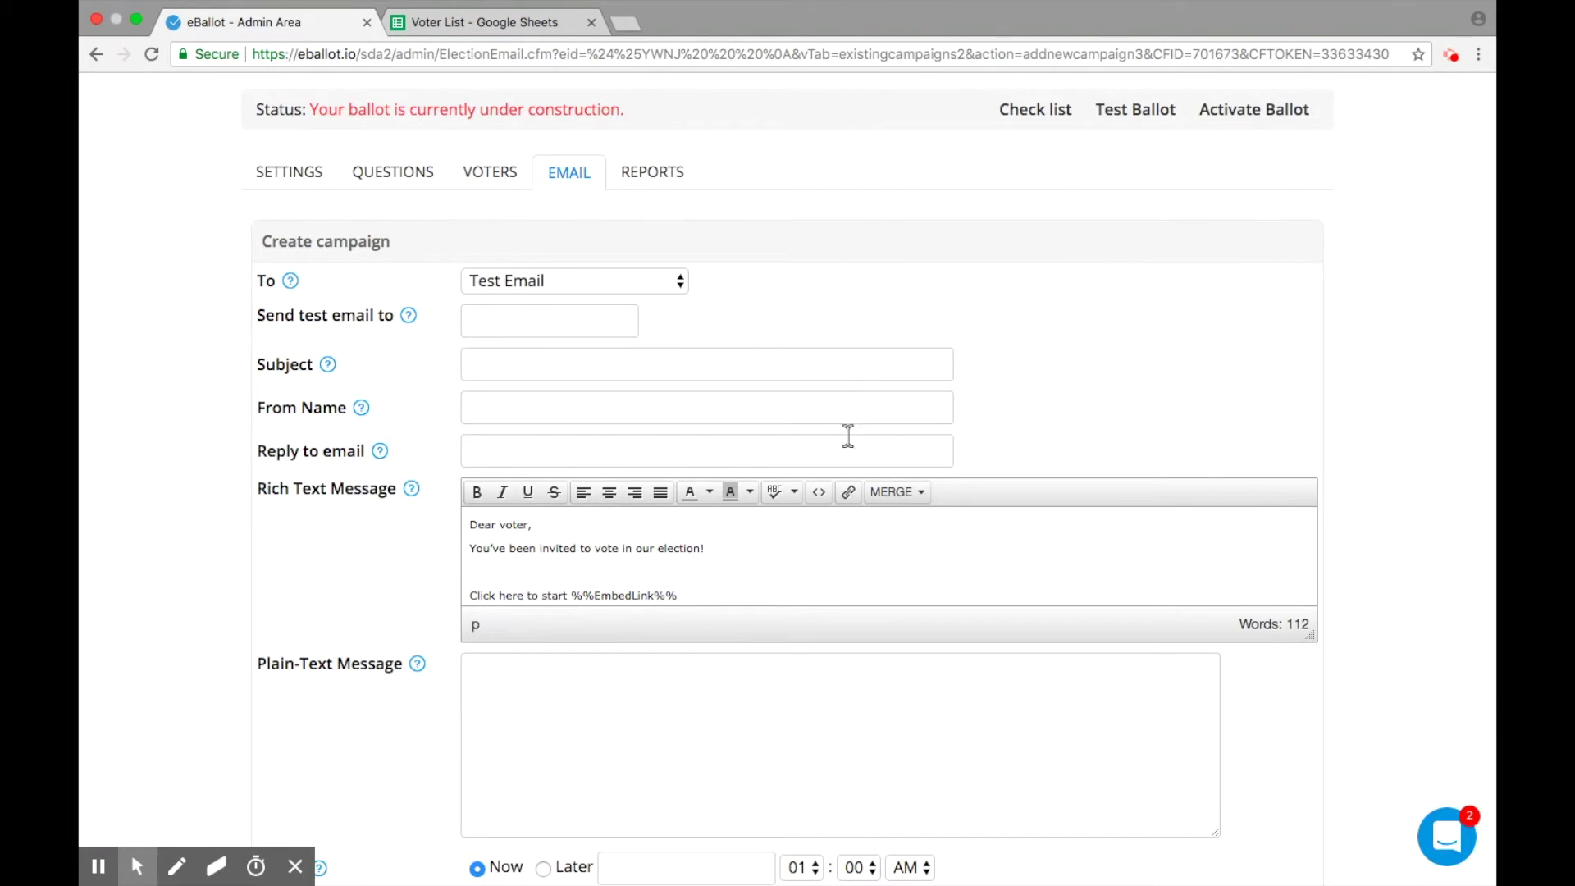
click(892, 492)
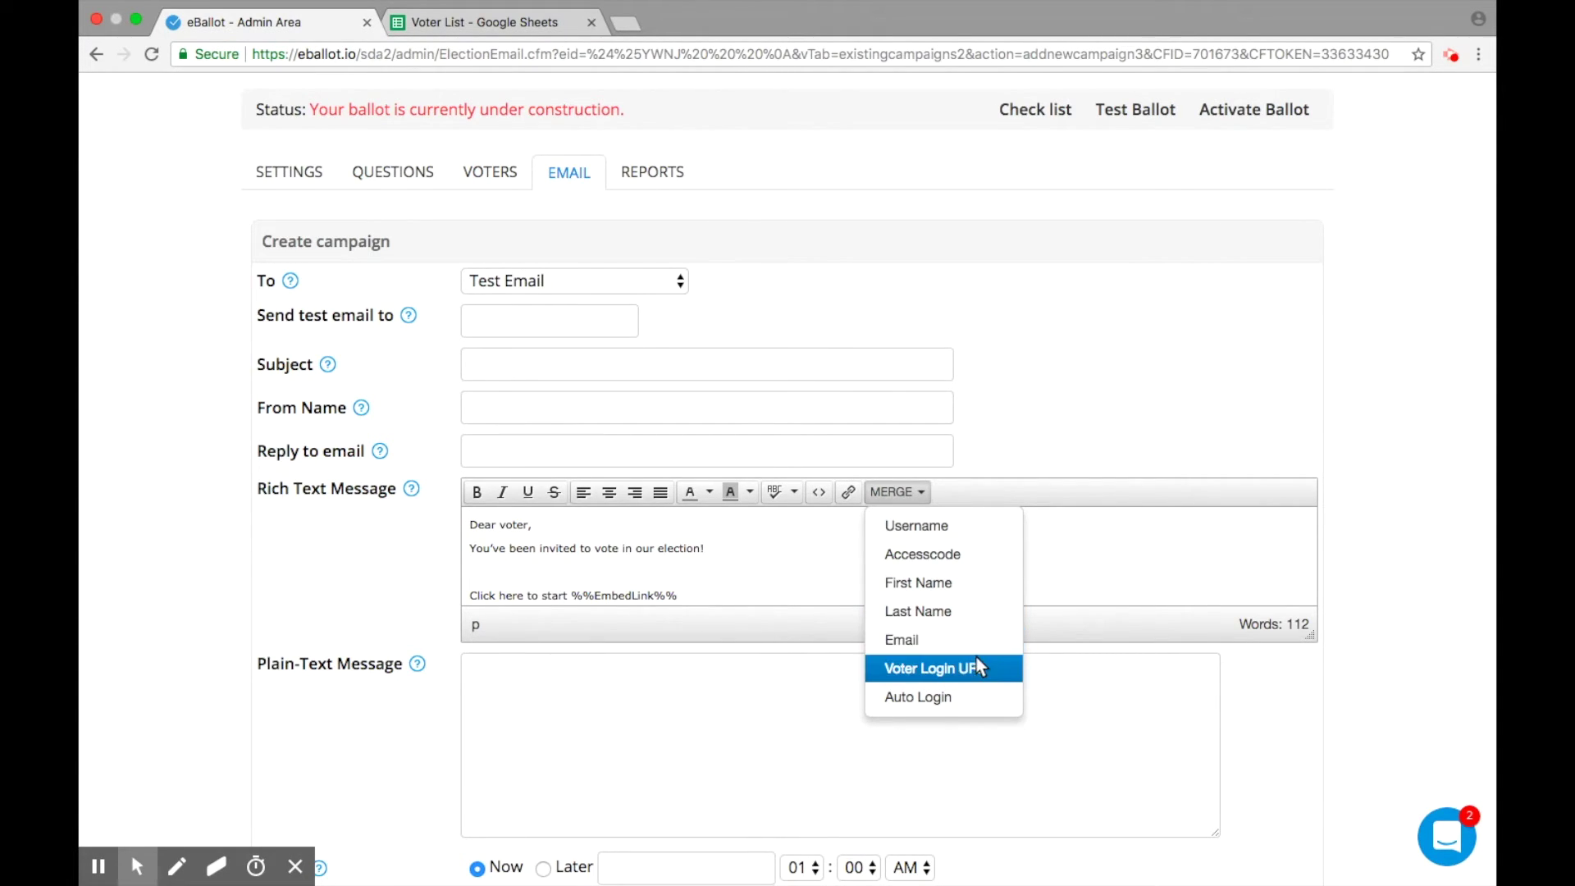
scroll(849, 643, down, 5)
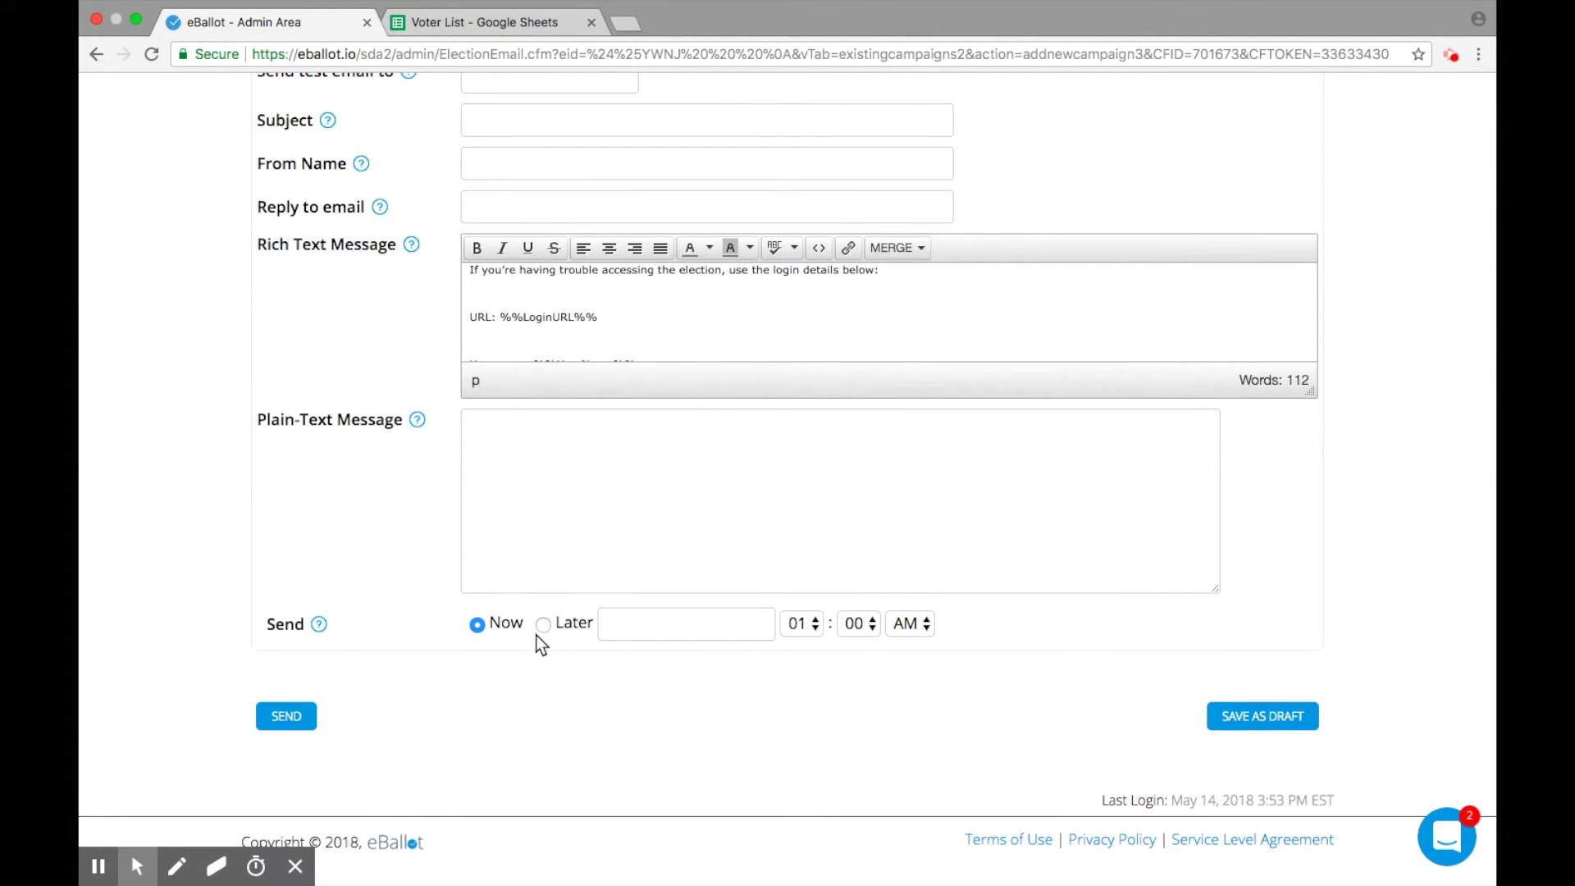
scroll(540, 628, up, 6)
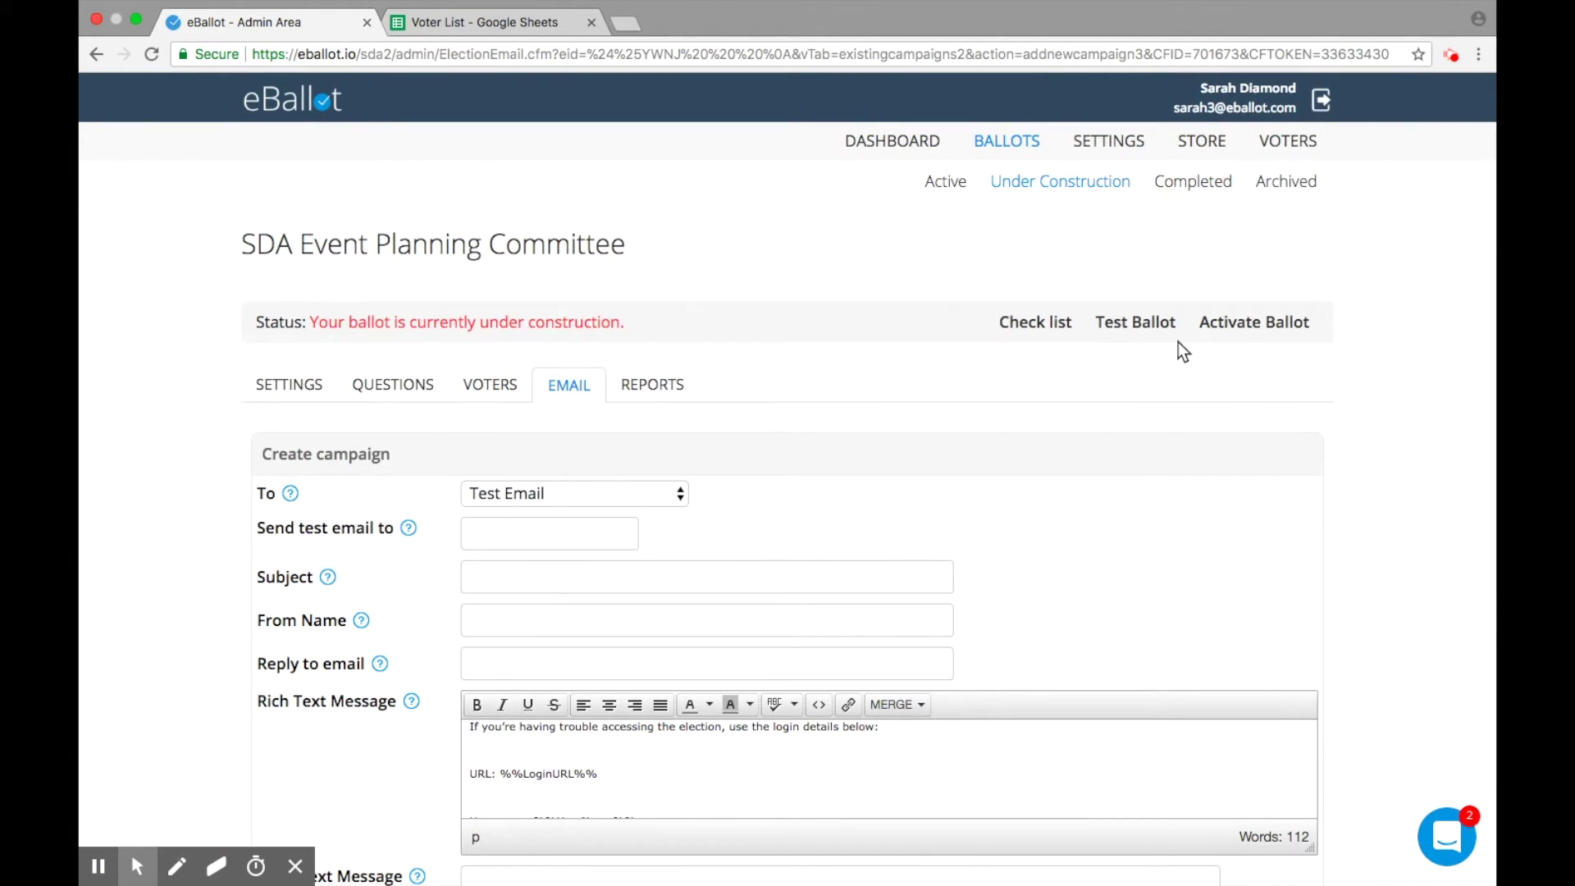
- Start a Buy Emails purchase and select the SDA Event Planning Committee ballot
mouse_move(1197, 141)
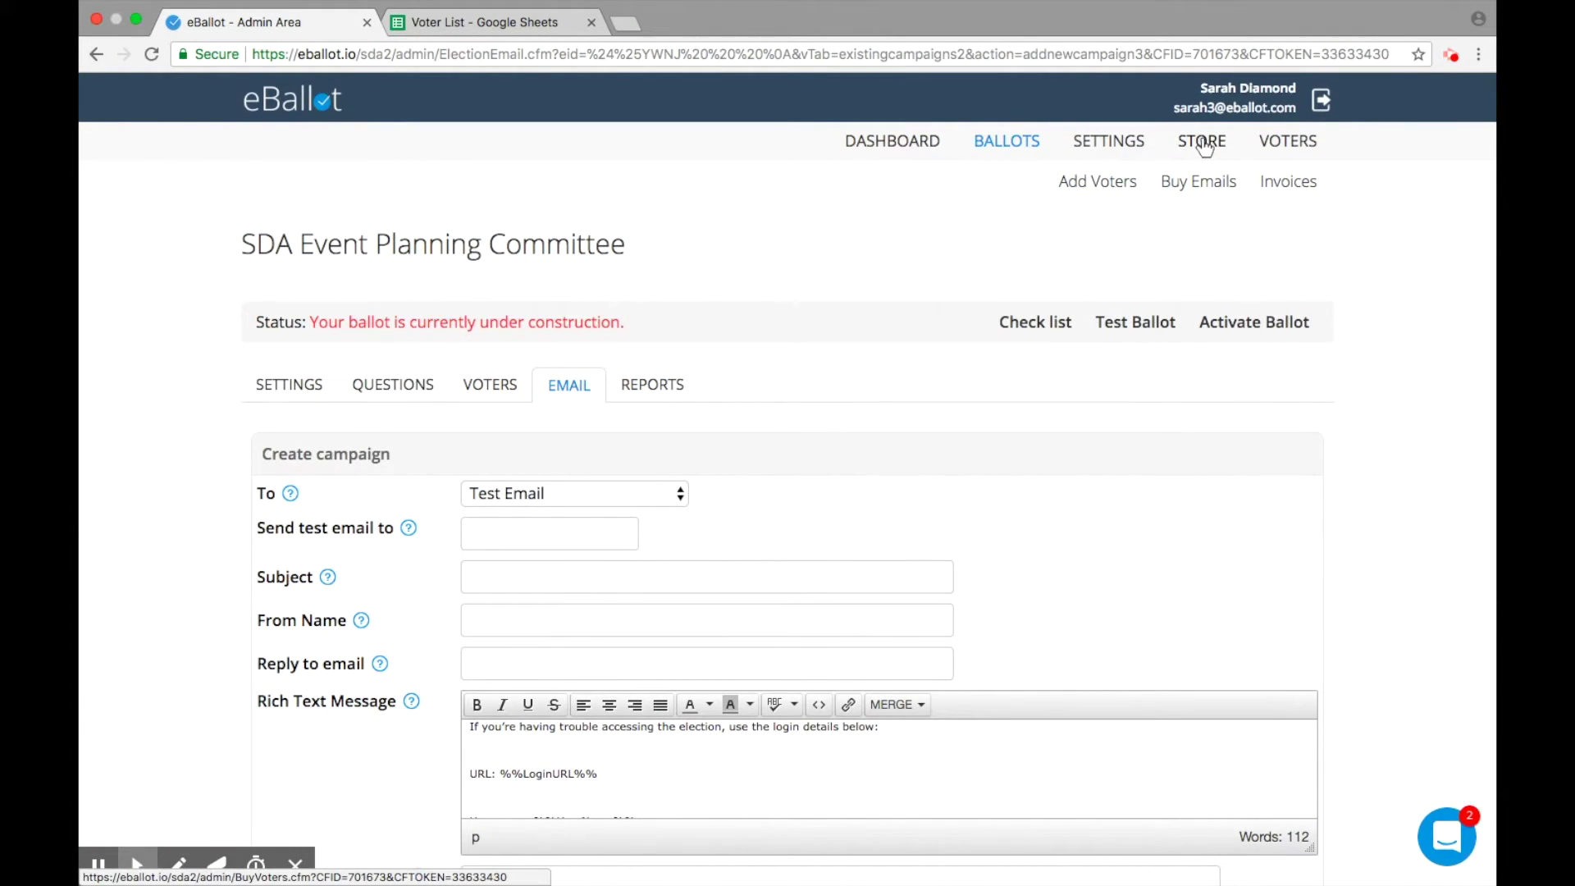
click(1203, 185)
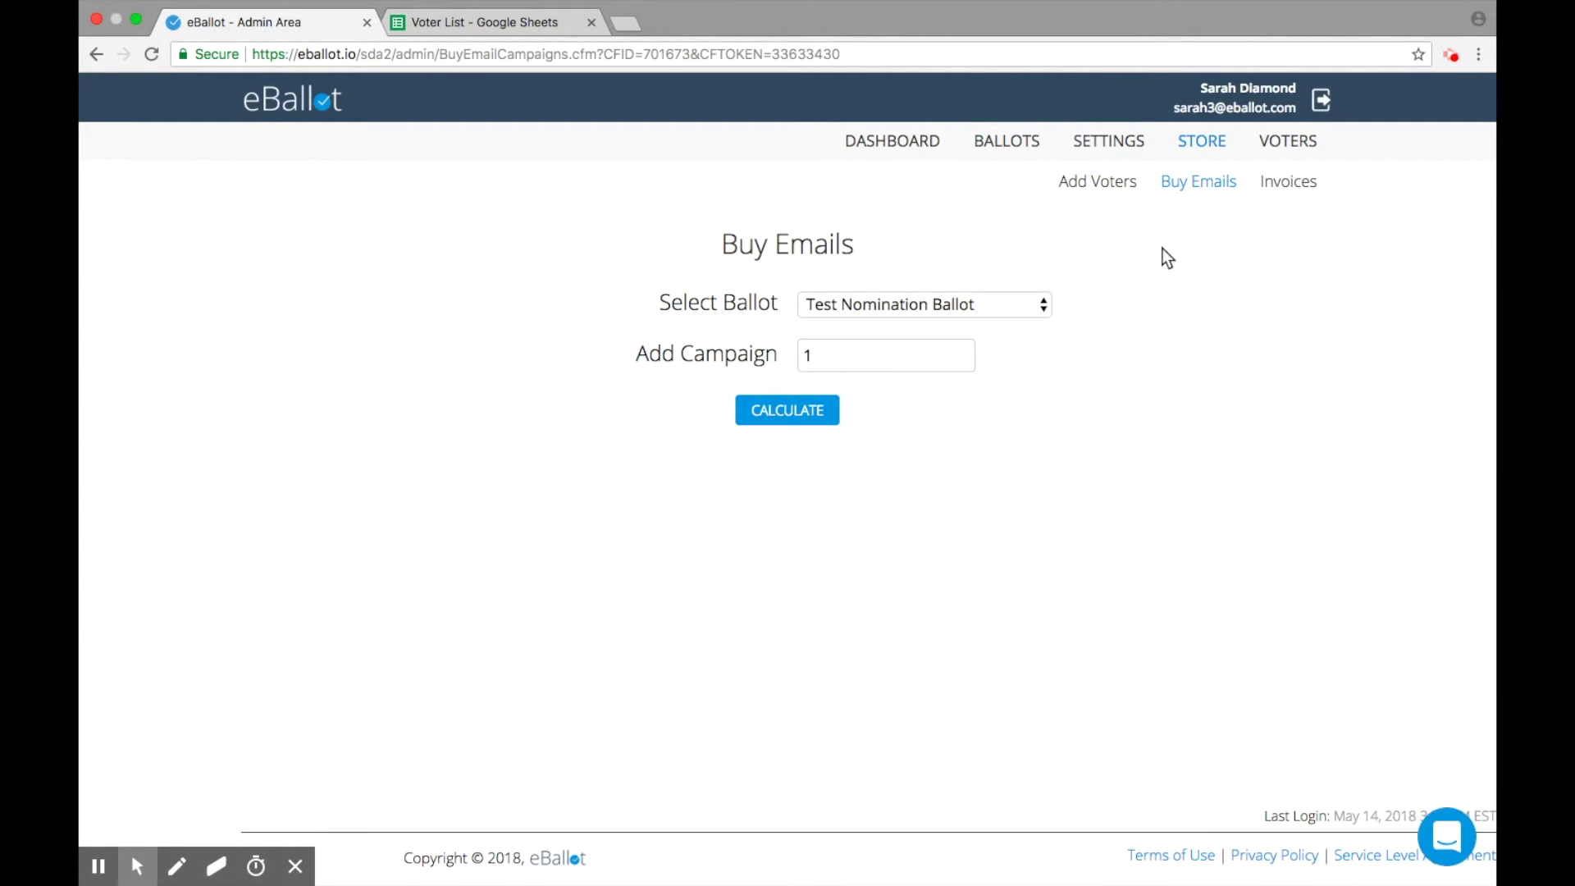
click(1044, 310)
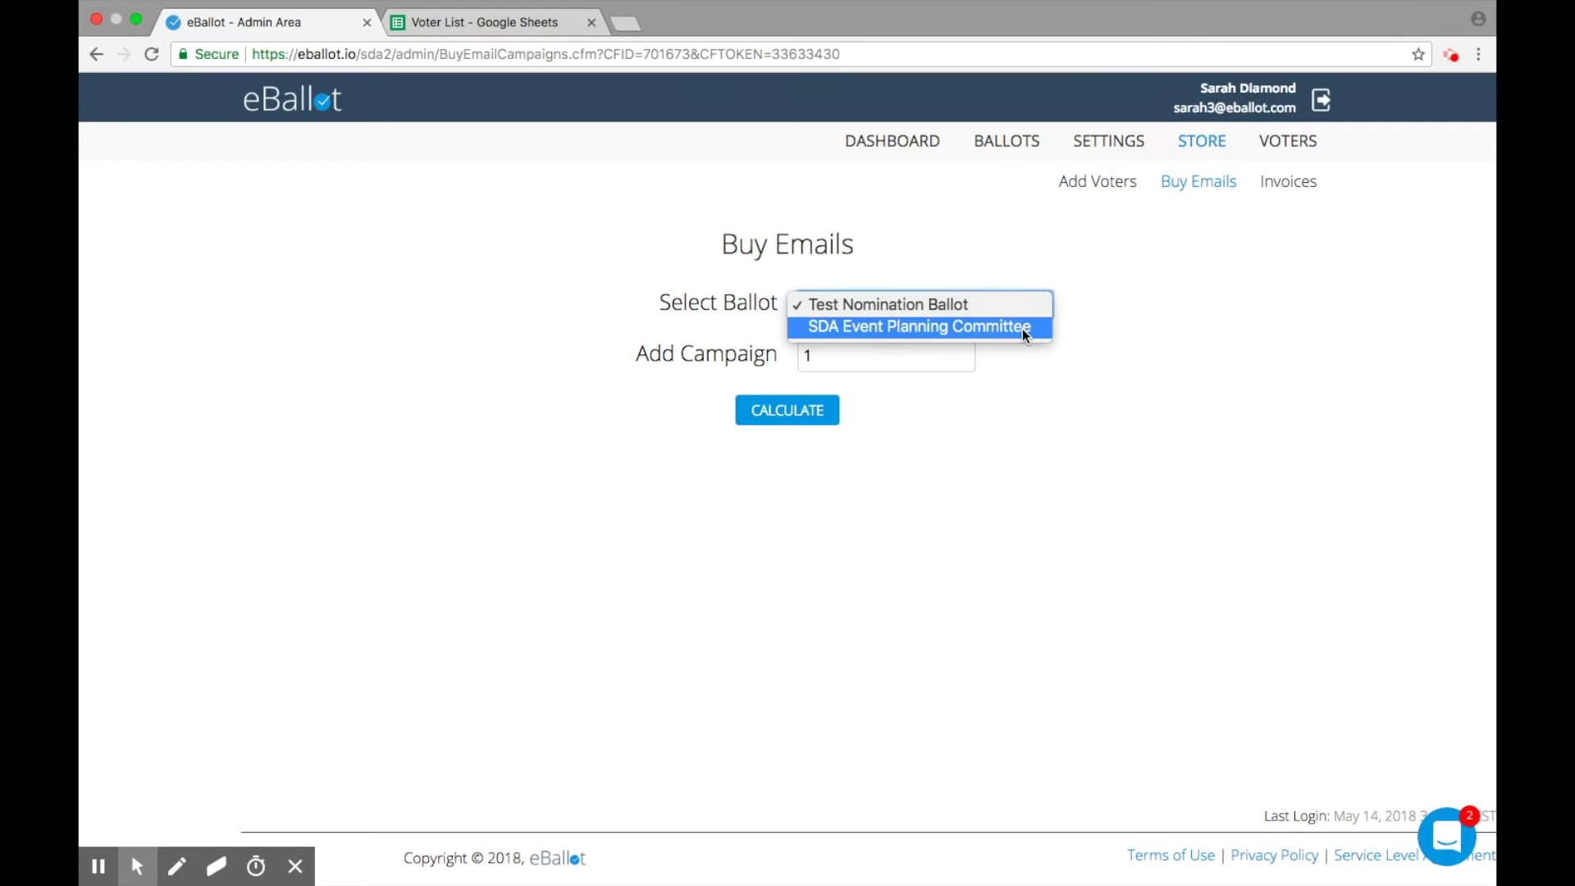
click(1021, 327)
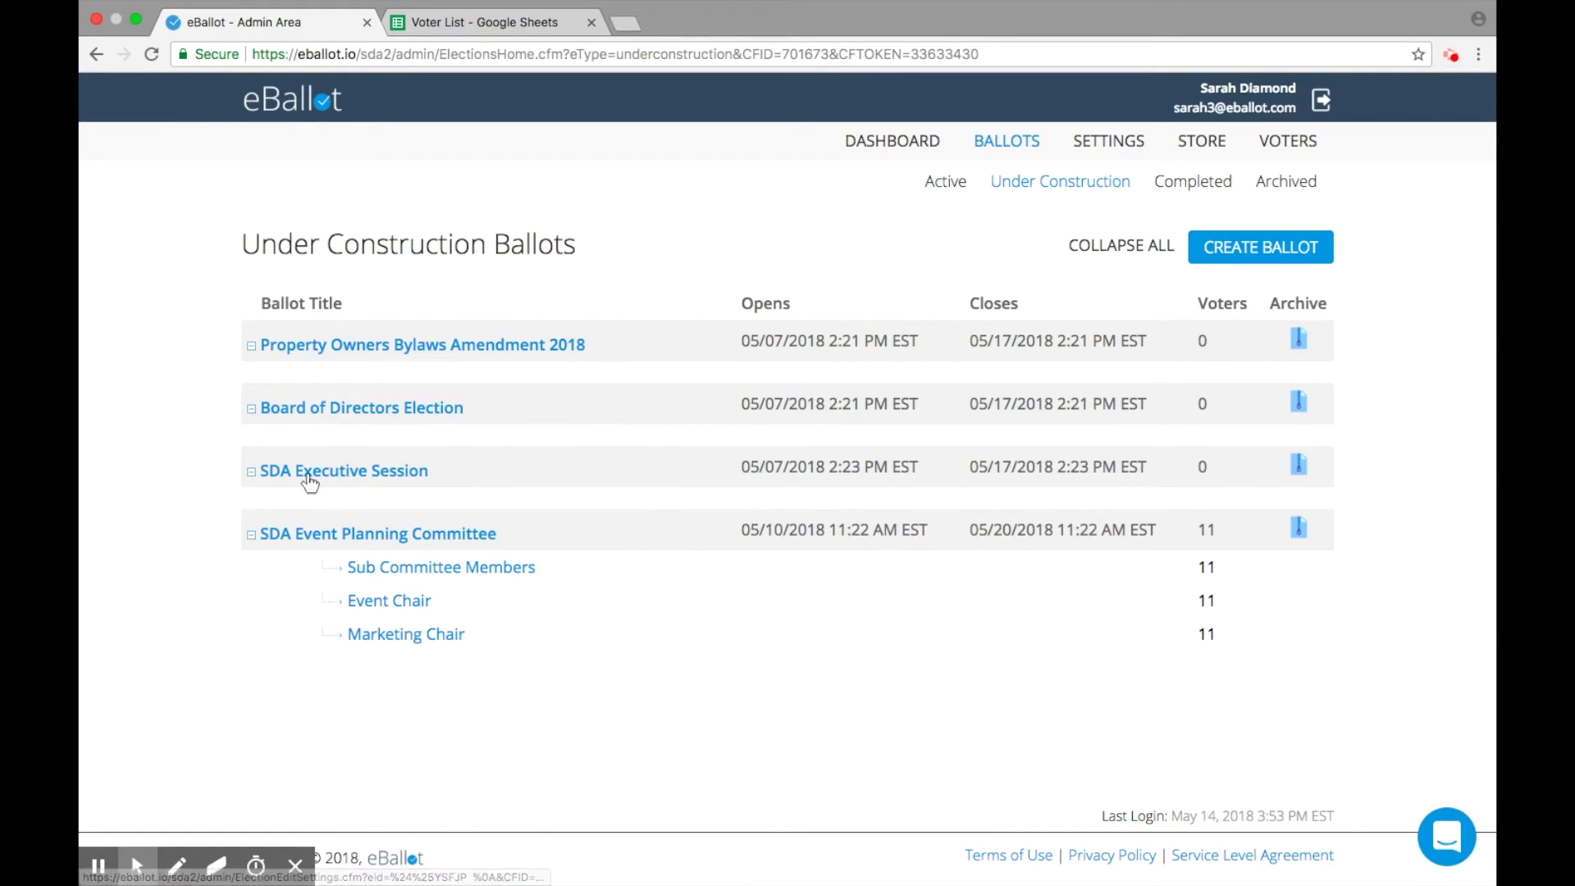
- Put the SDA Event Planning Committee ballot into test mode and log in as the first test voter
click(324, 535)
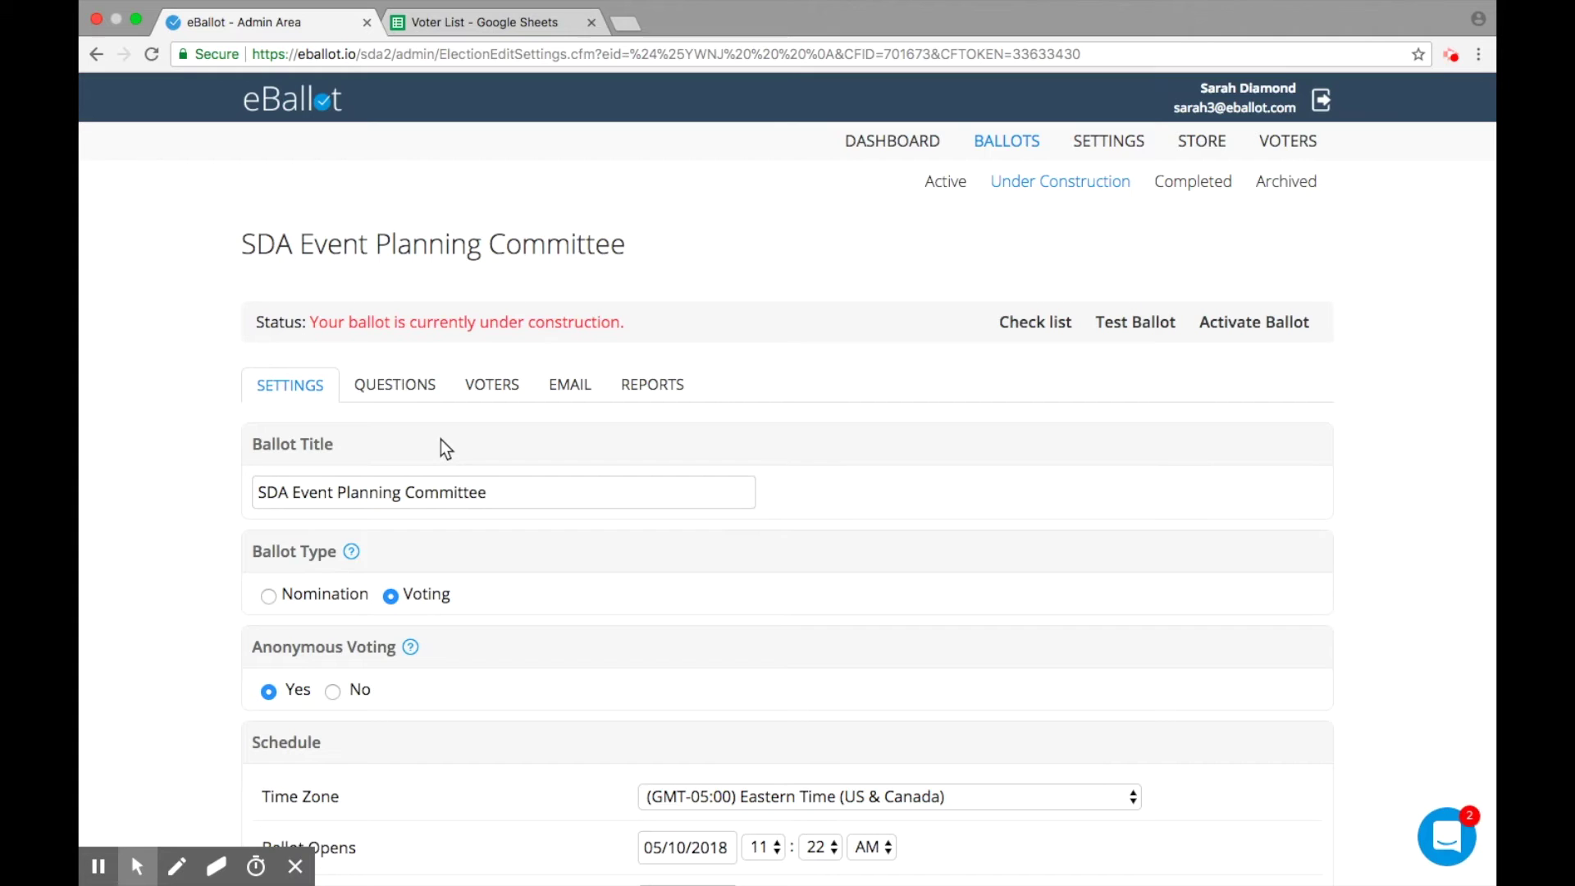
click(1118, 325)
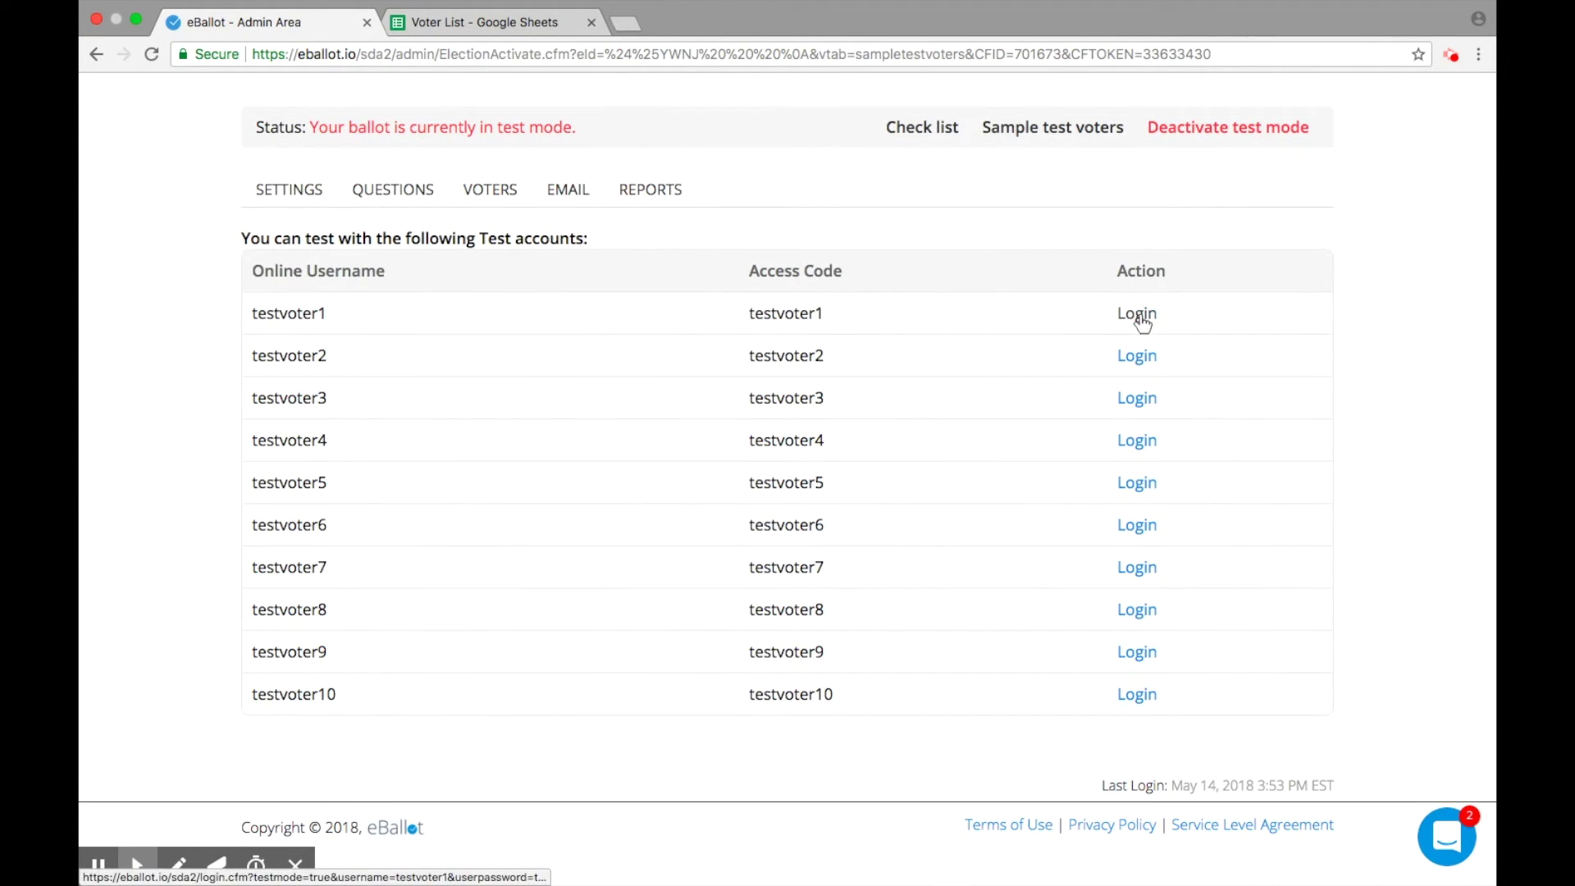
click(1140, 317)
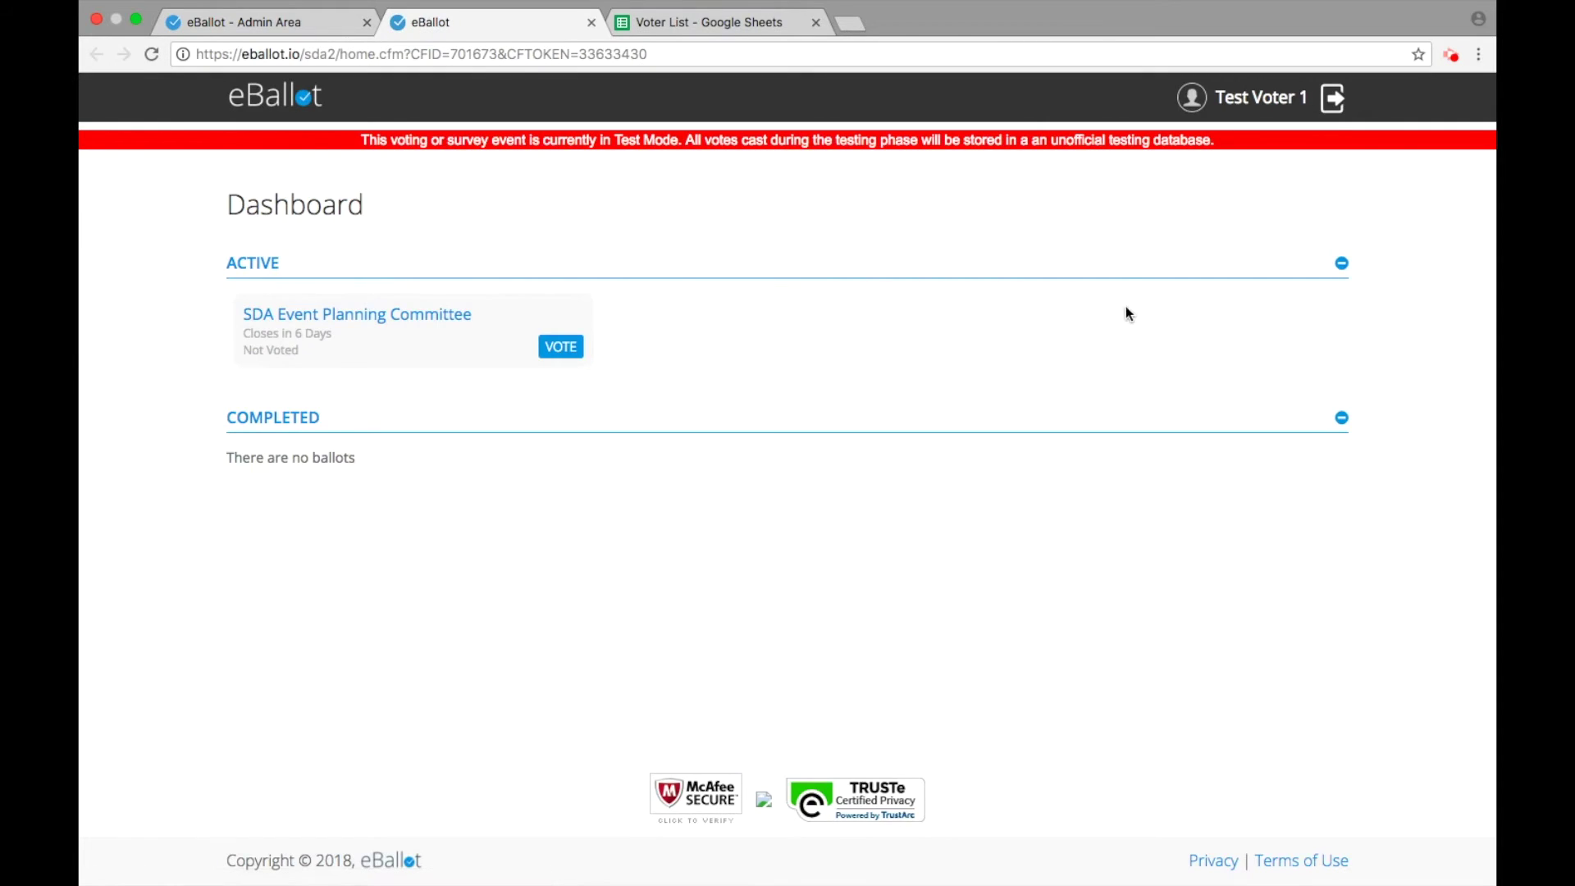
- View the ballot as the test voter, close that view, and deactivate test mode
click(561, 347)
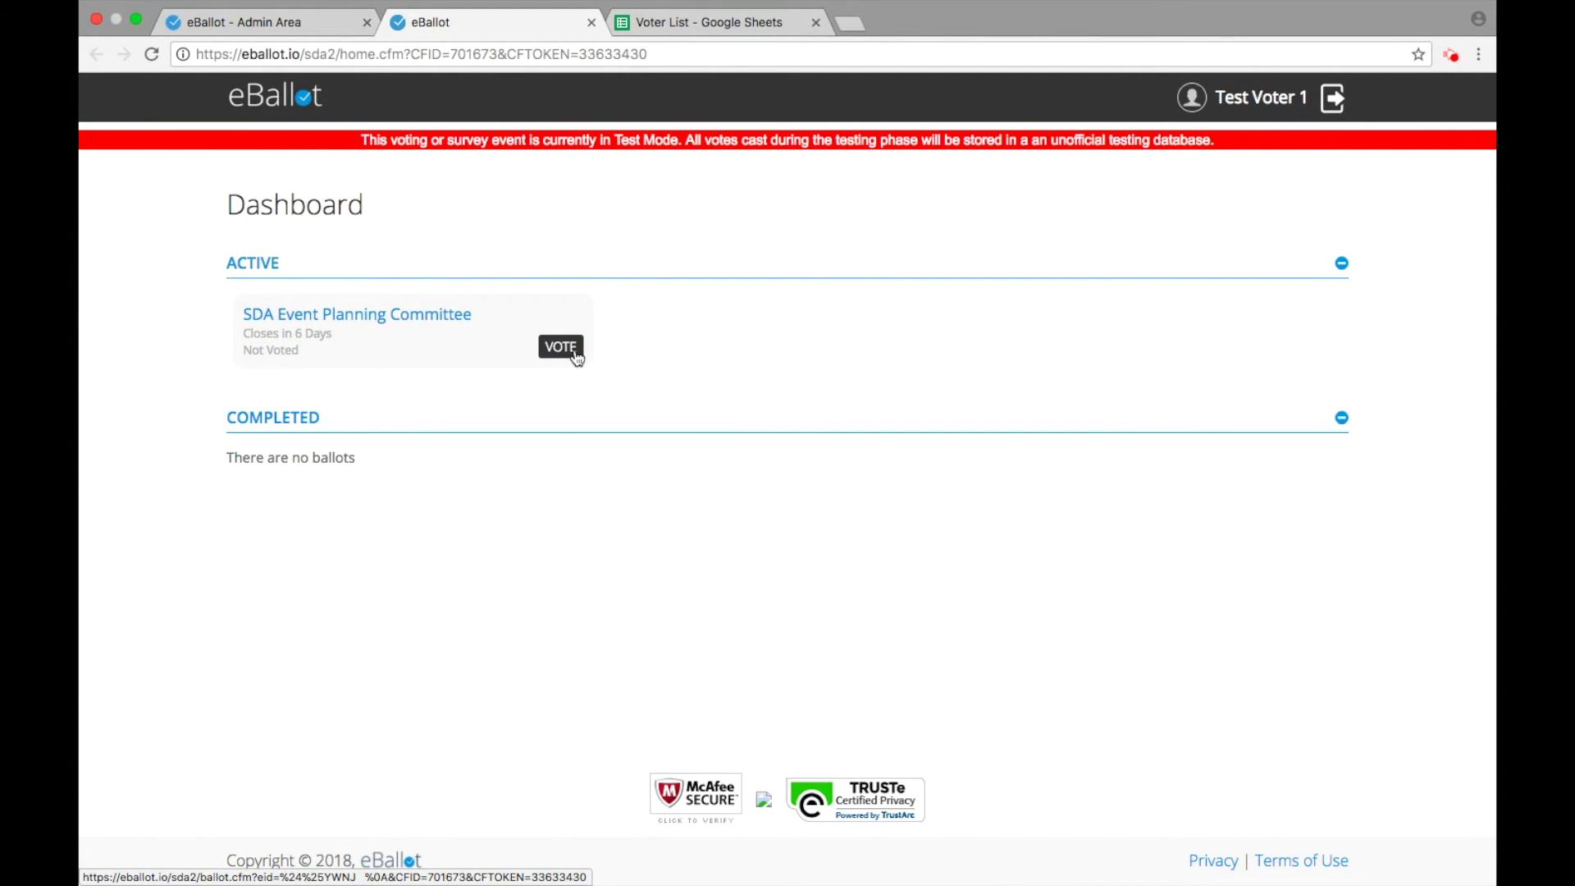
scroll(517, 520, down, 3)
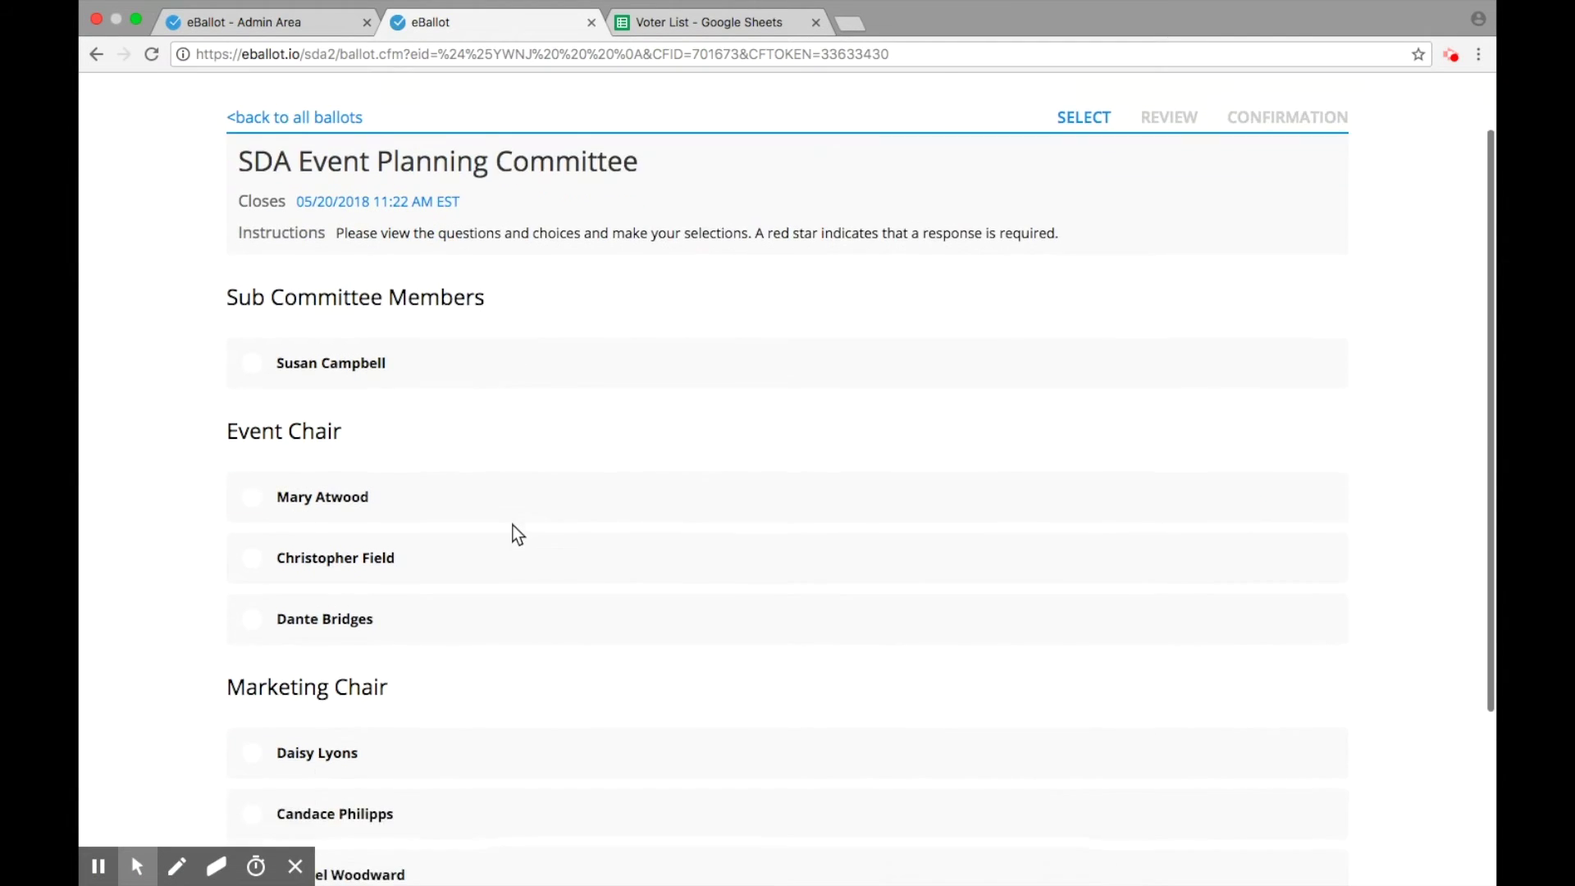
key(super+w)
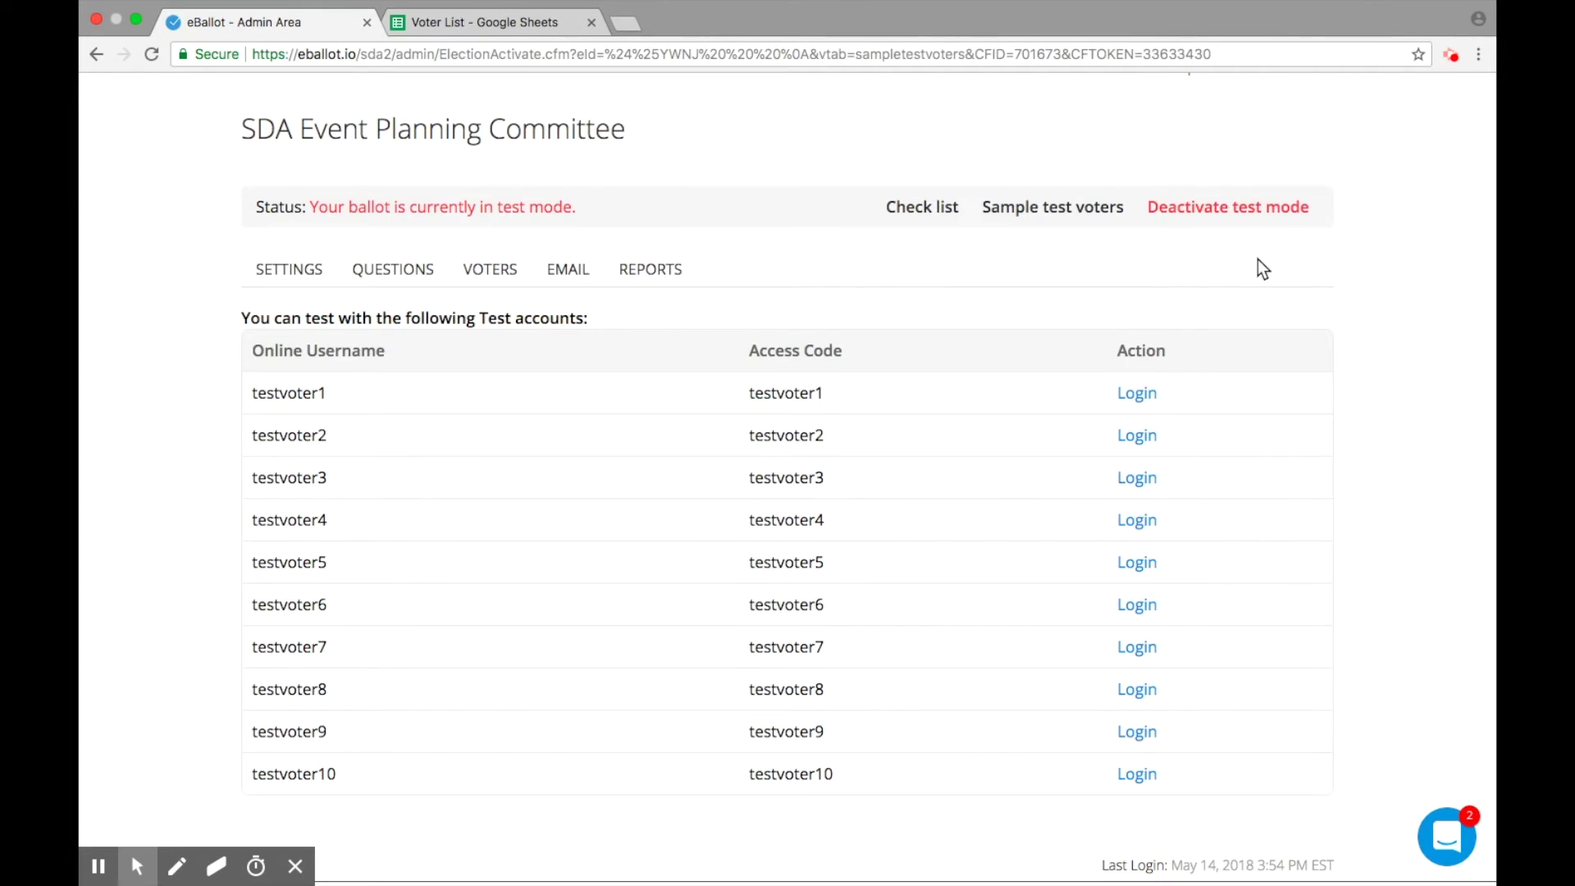
click(1227, 213)
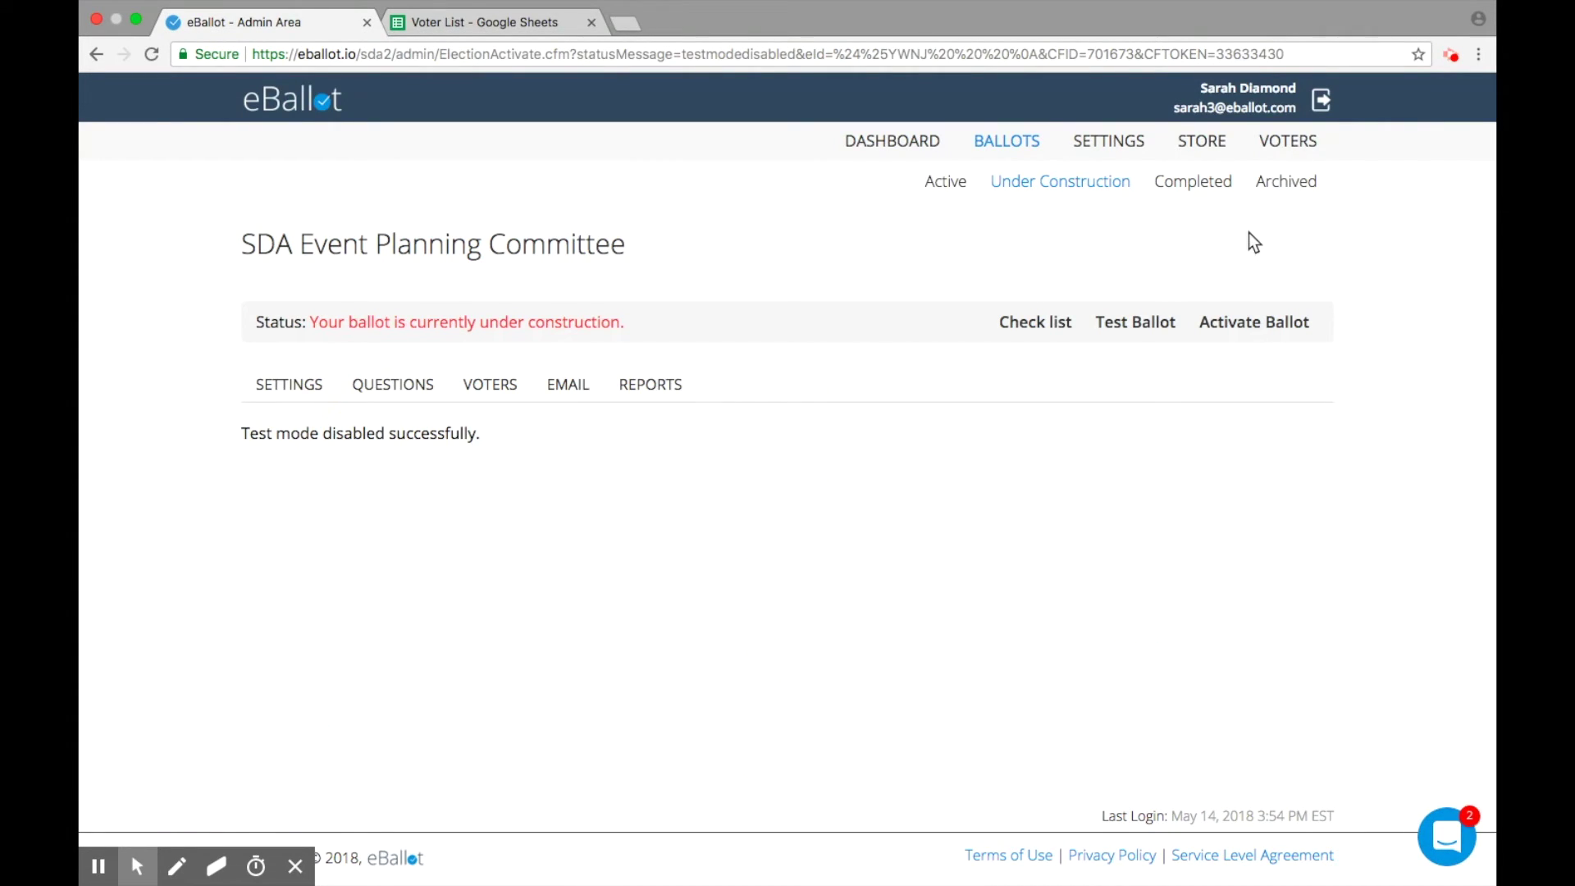
- Review the SDA ballot's readiness checklist, then activate the ballot
click(1058, 325)
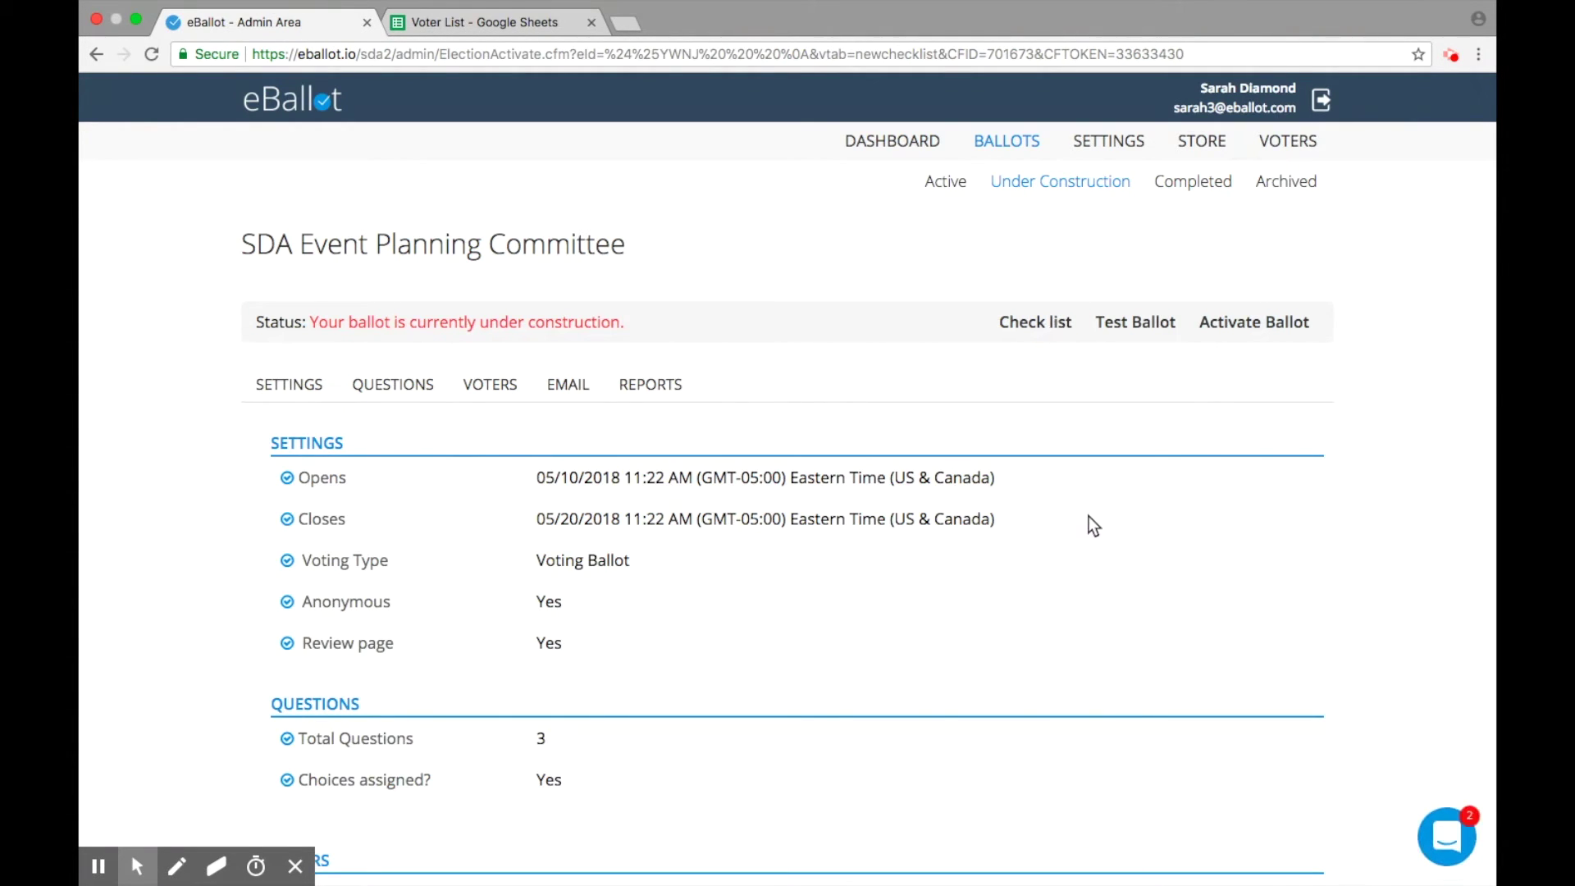
scroll(1090, 578, down, 5)
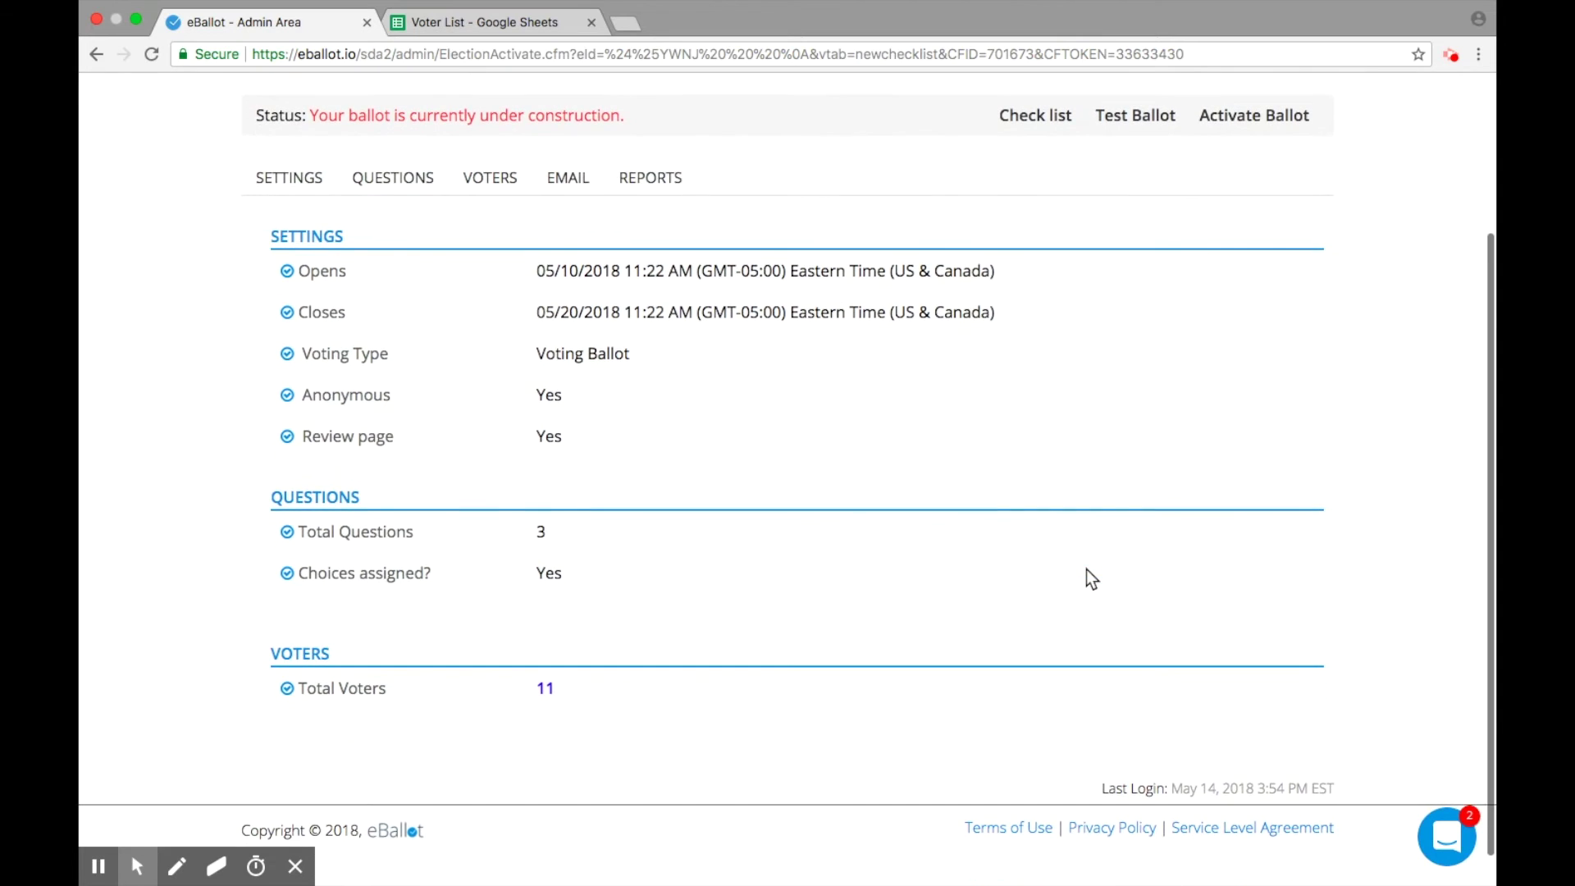
scroll(1086, 569, up, 3)
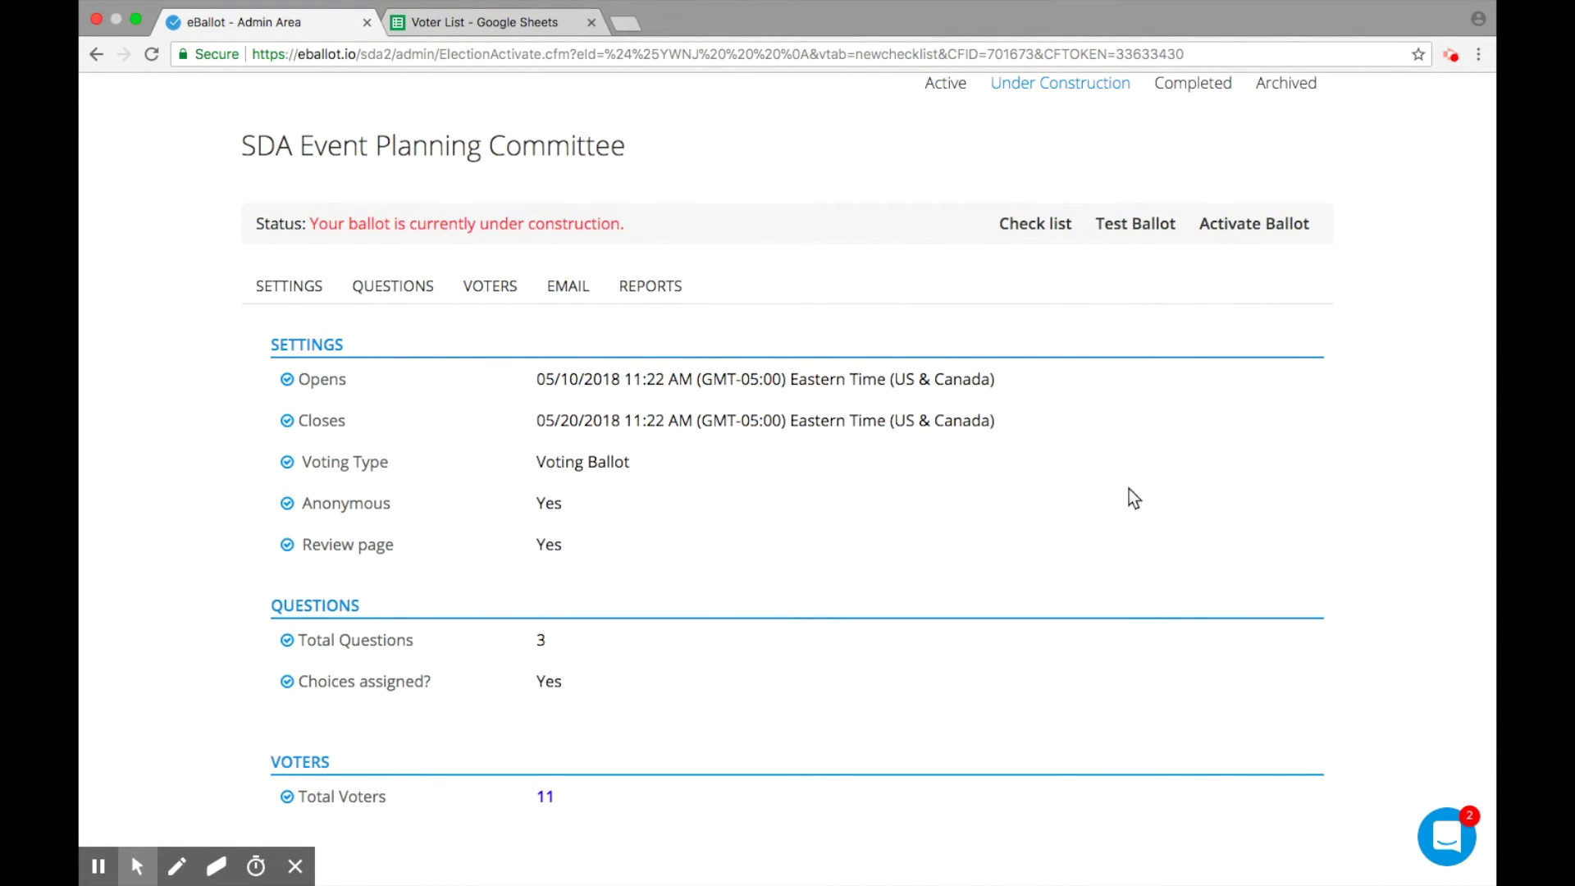
click(1226, 225)
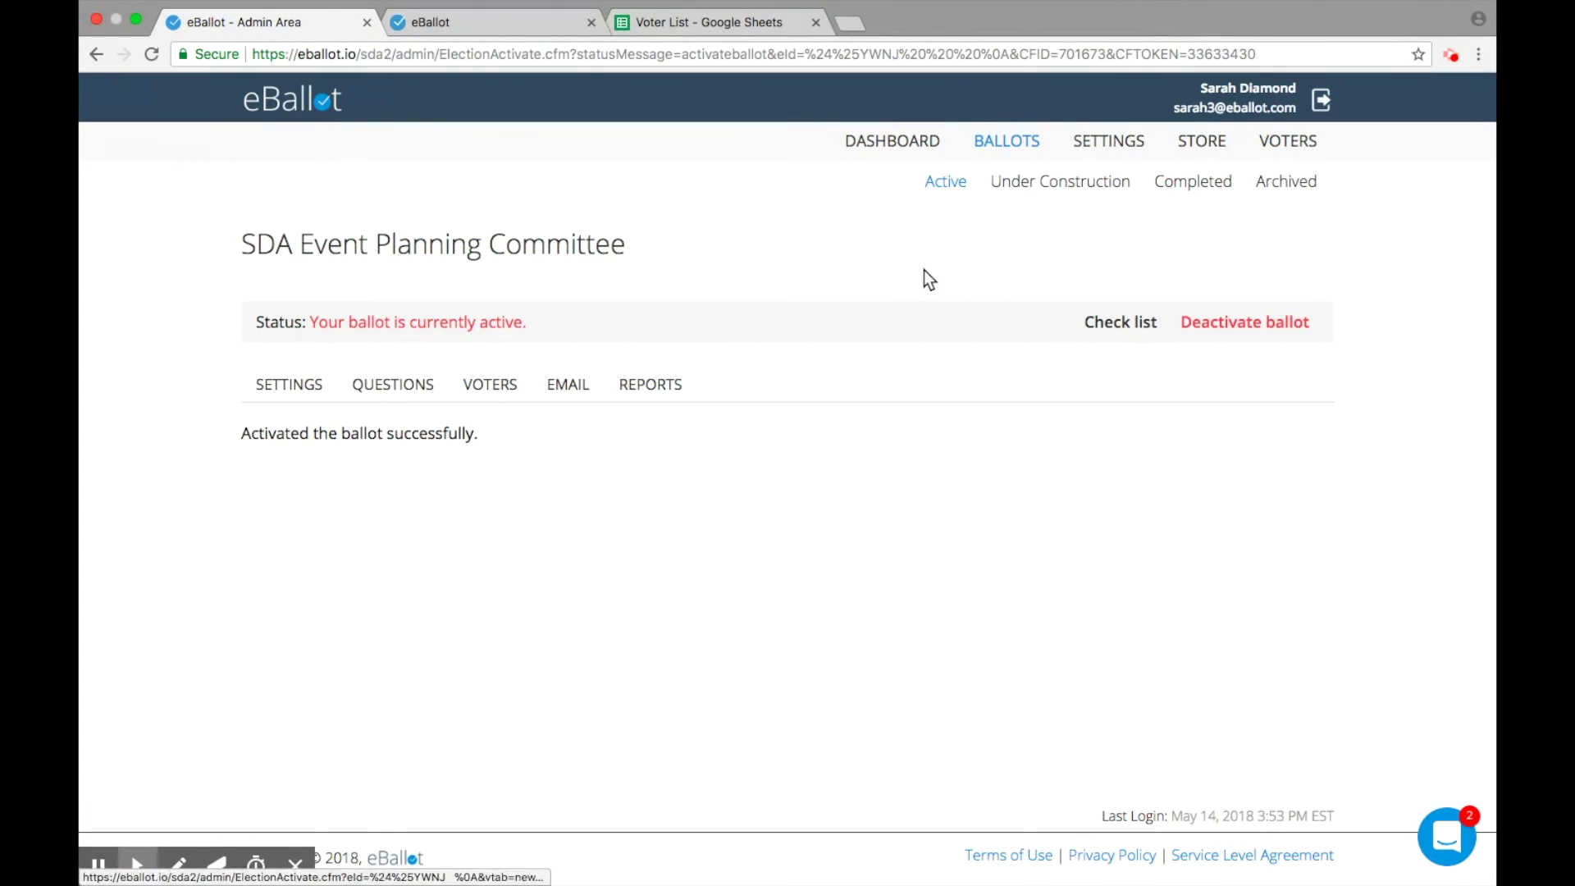
- Open the voter login page from the Voter URL on the admin dashboard
click(891, 144)
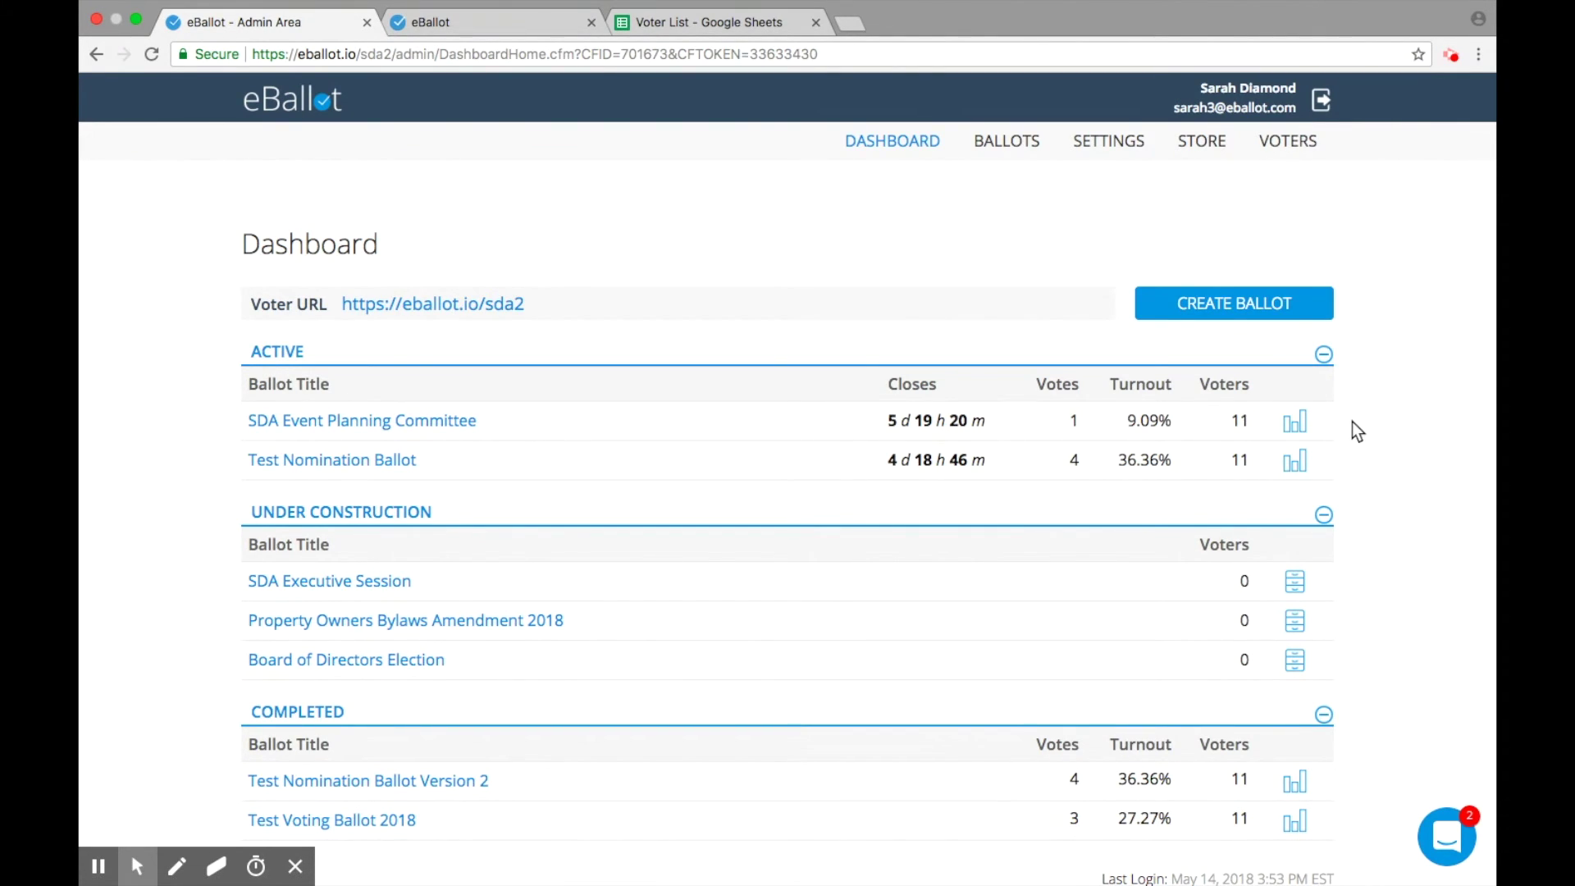
scroll(1352, 421, down, 2)
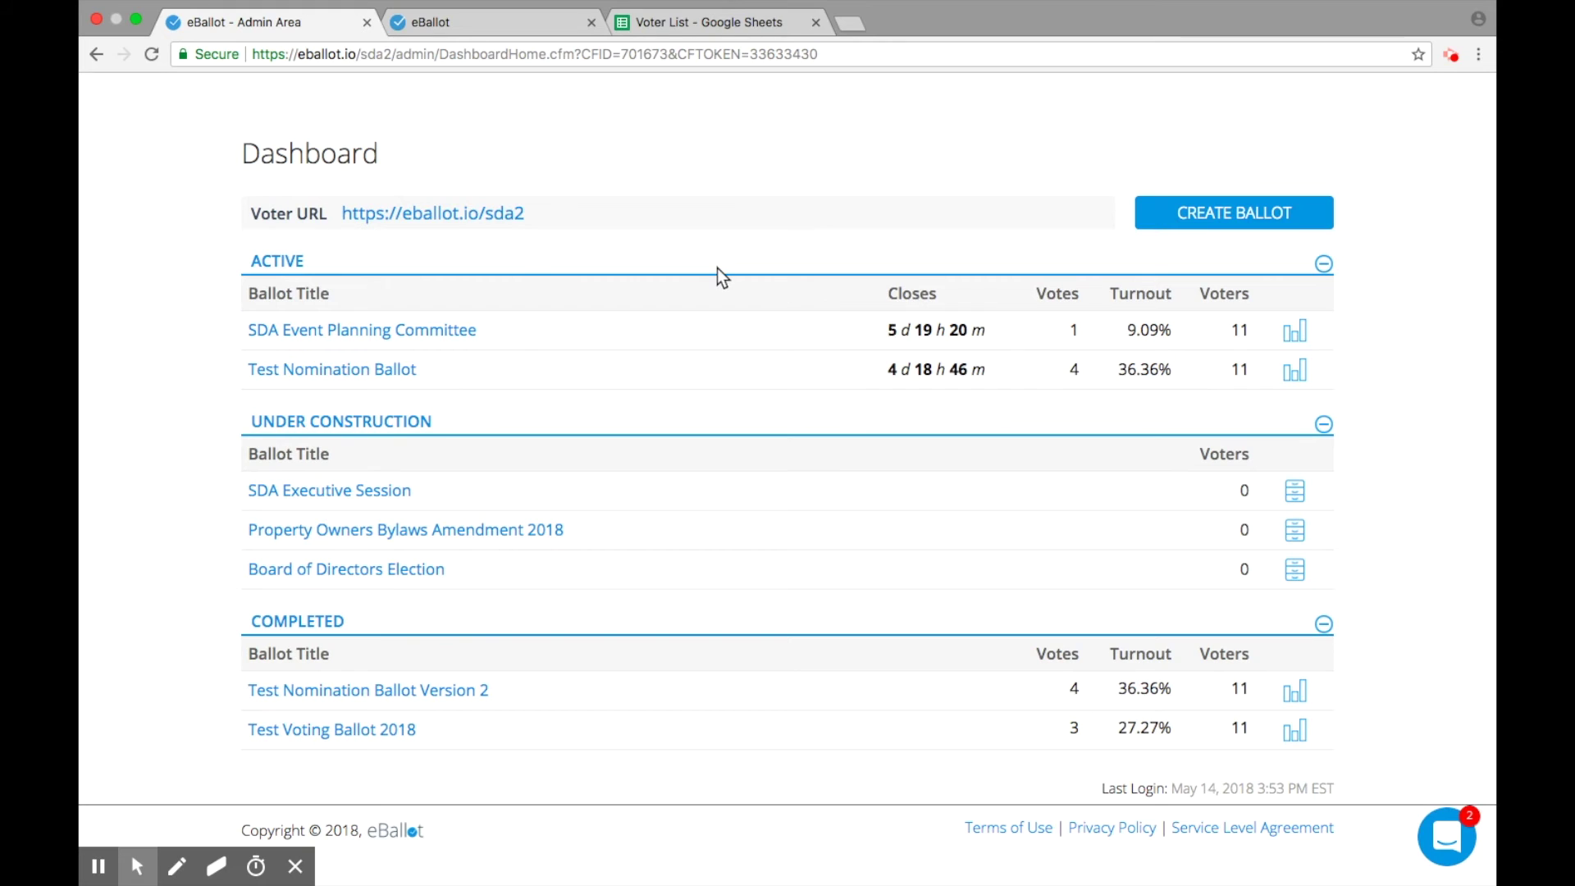
click(488, 223)
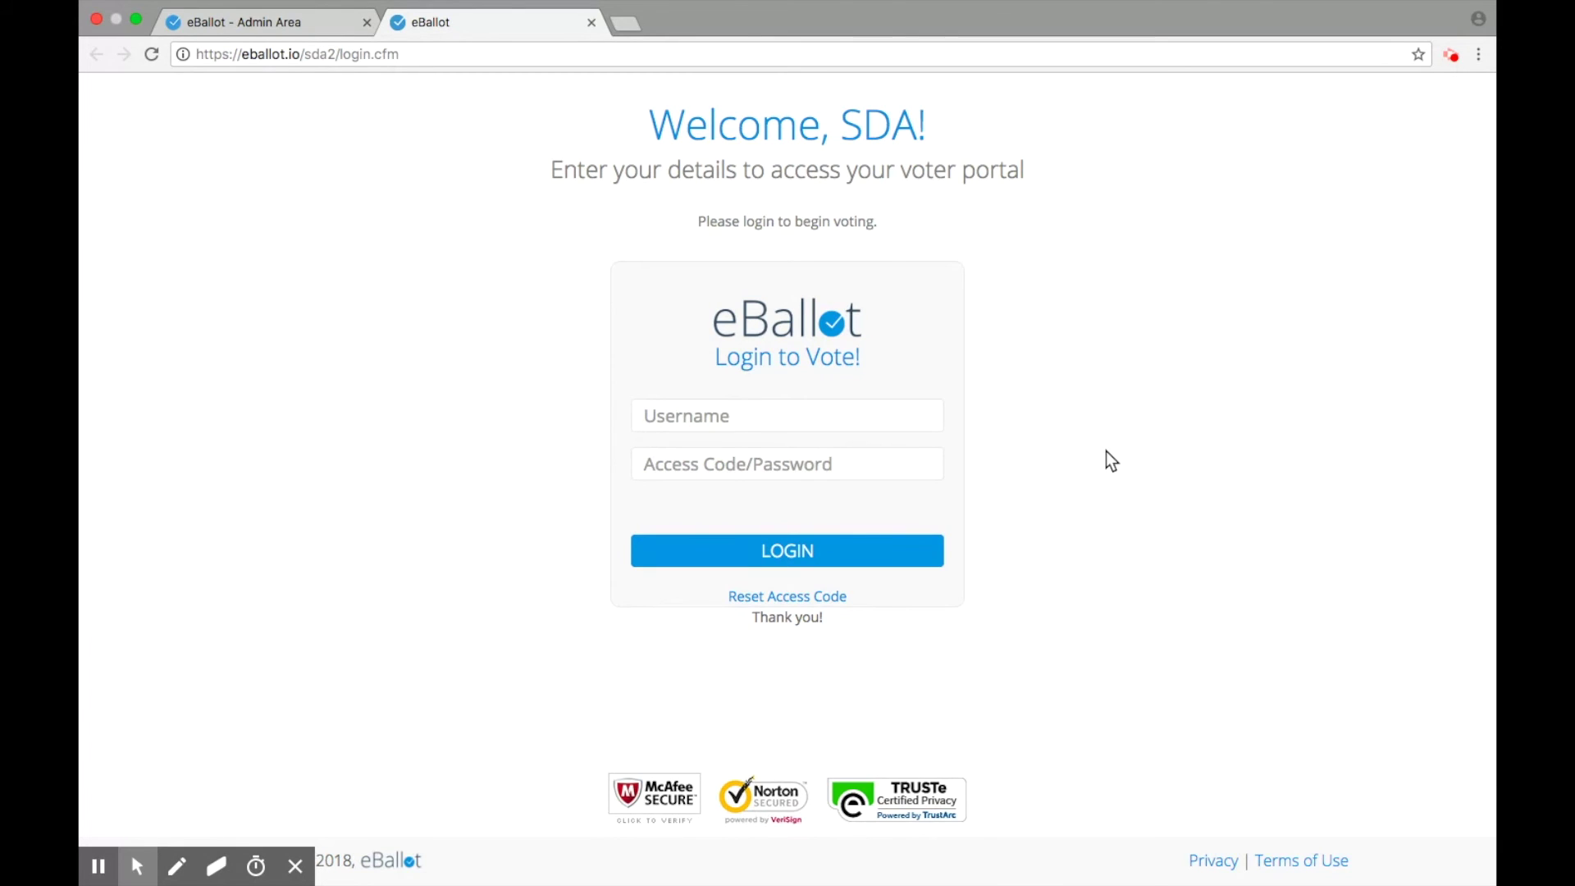
- Log in to the voter portal with the voter's username and pasted access code
click(802, 416)
text(user)
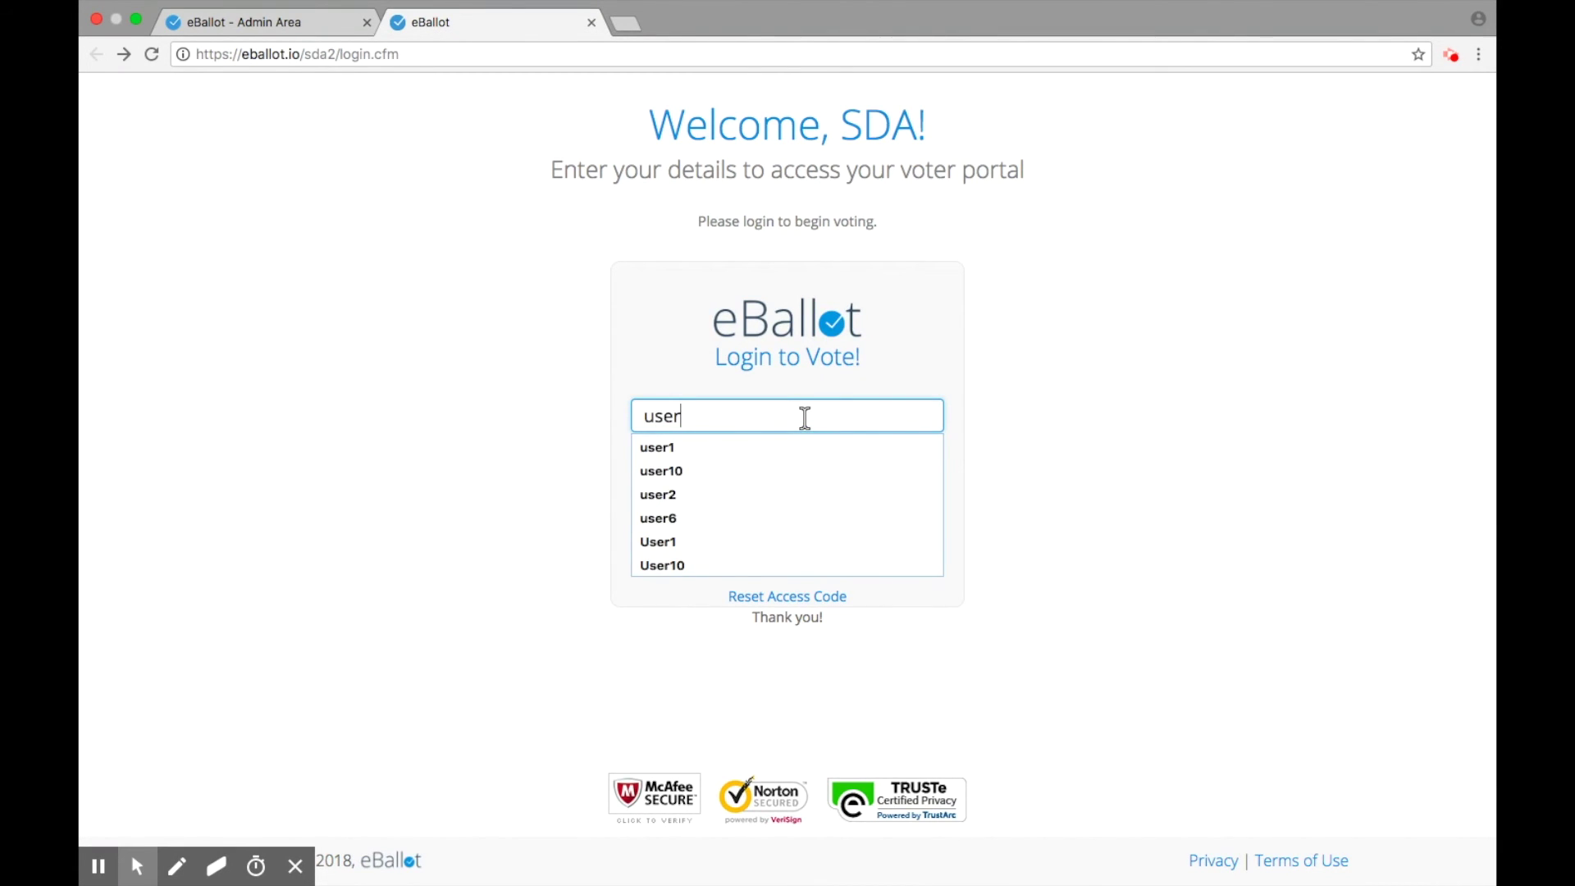
text(2)
click(783, 443)
click(759, 464)
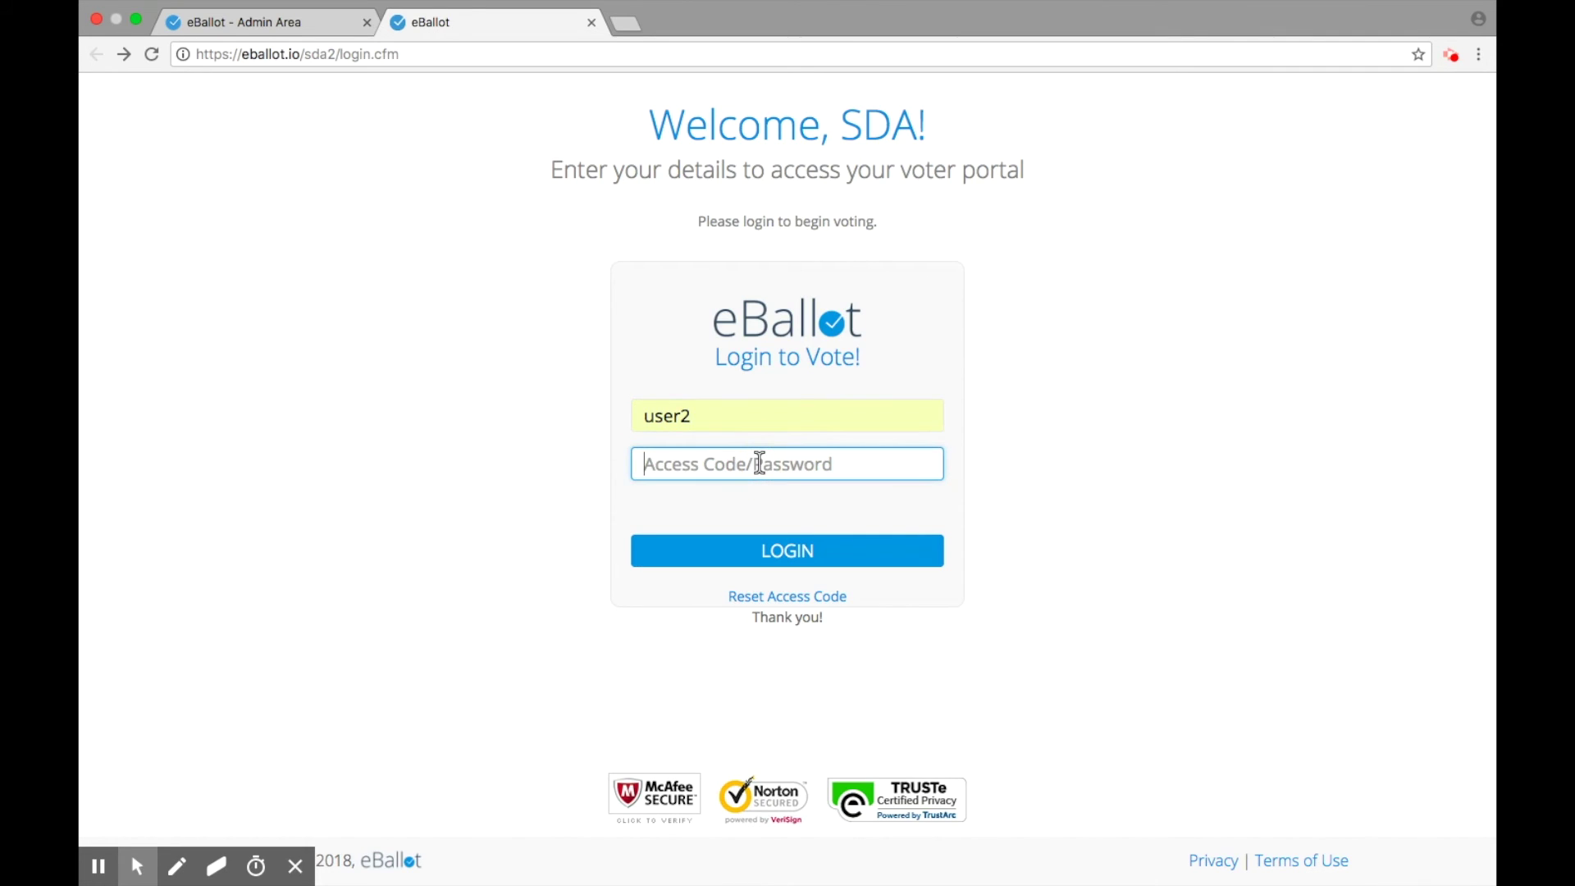
key(super+v)
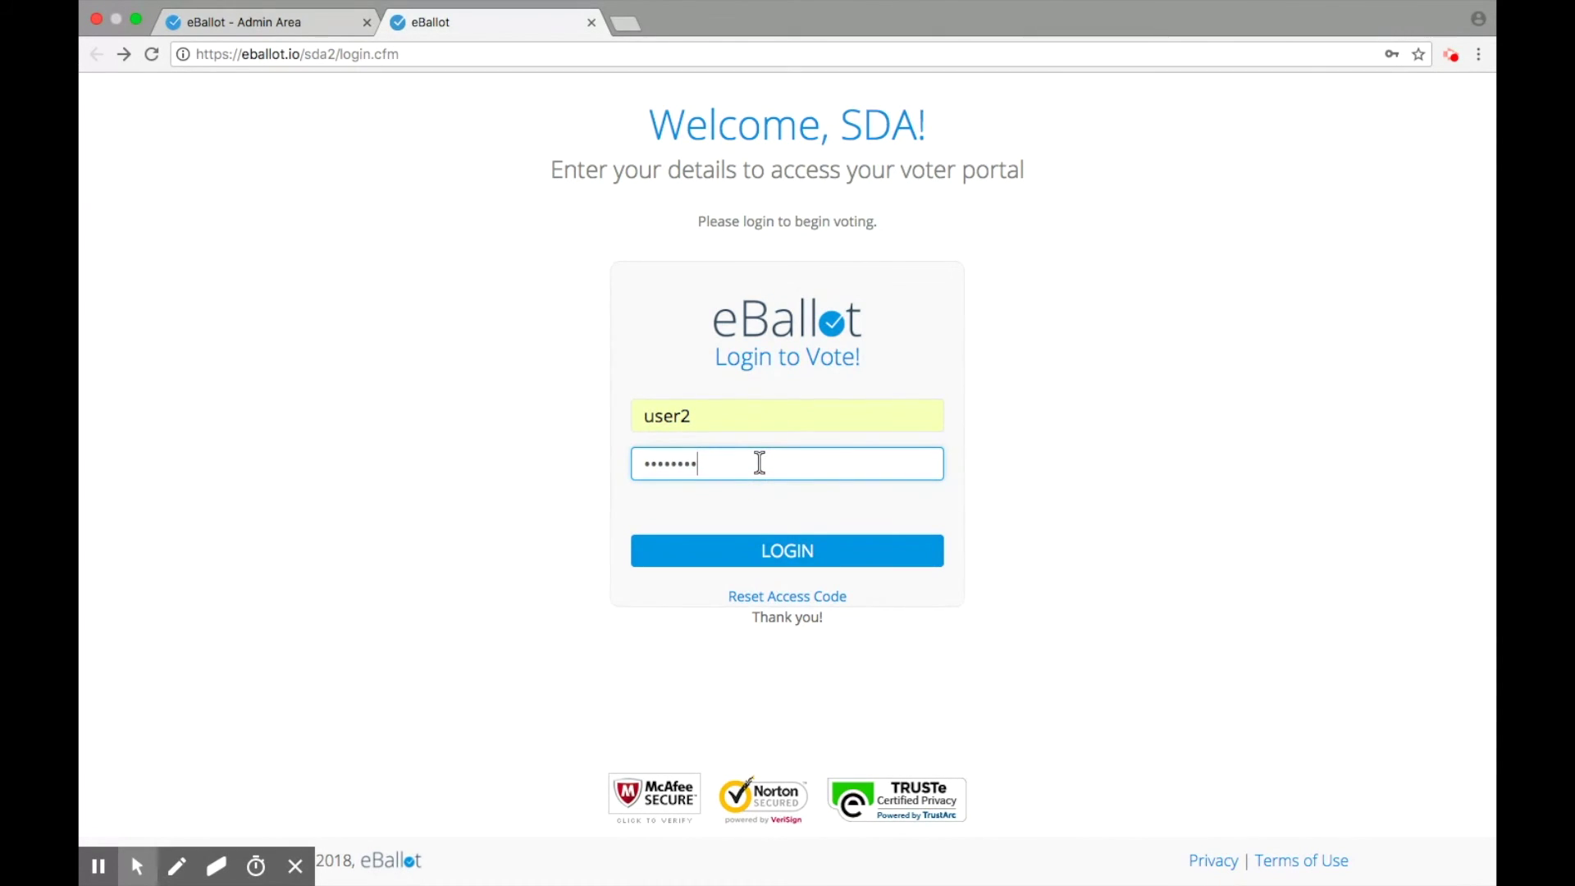
click(776, 555)
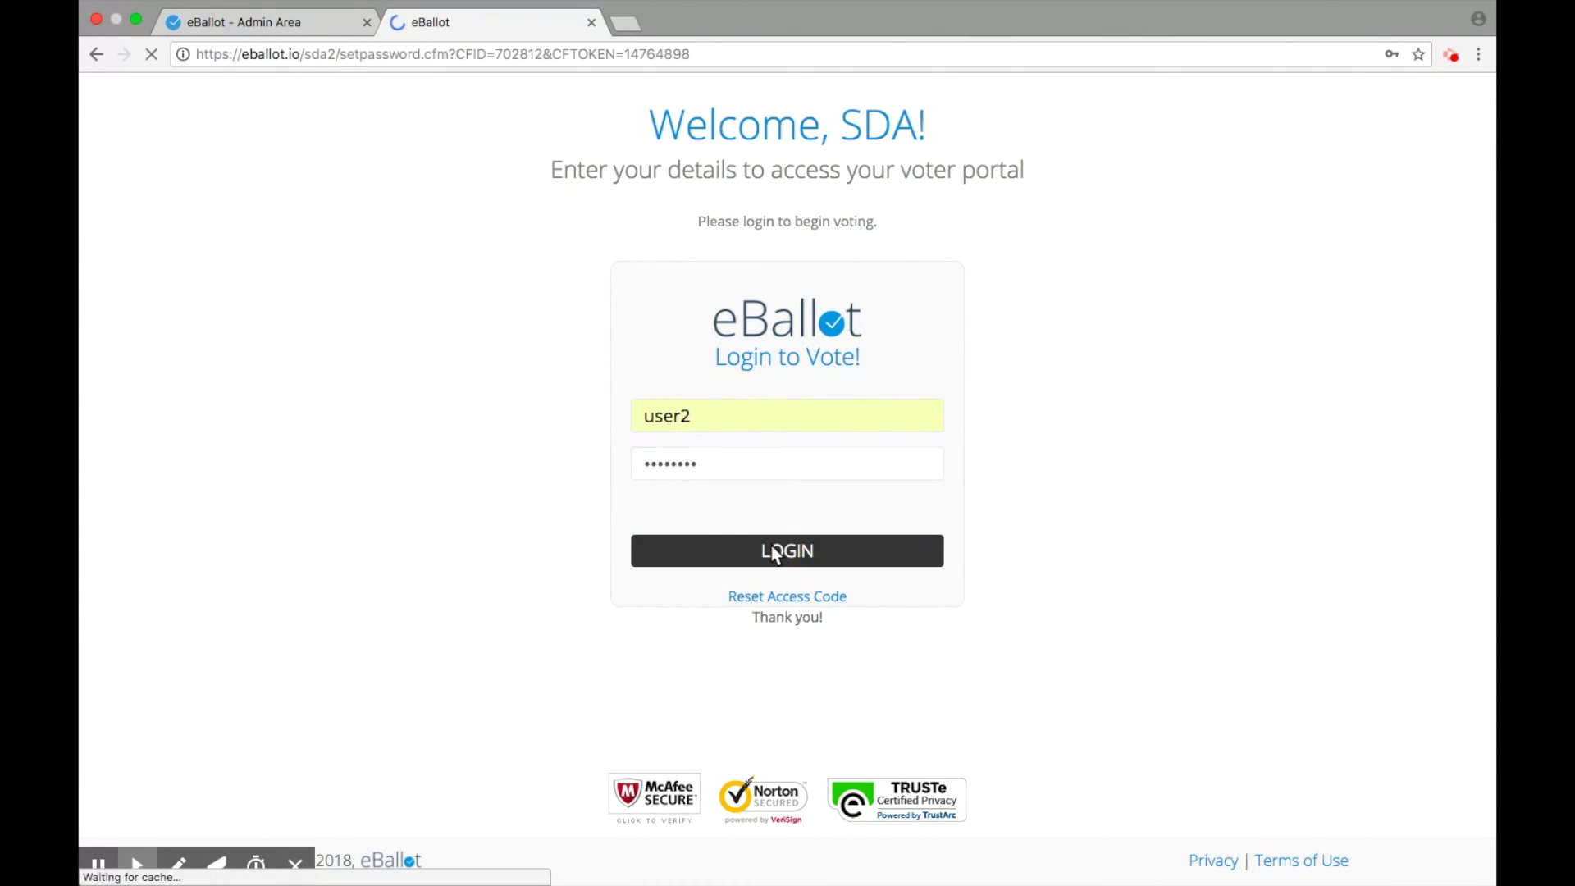
- Set and confirm a new voter password and submit it
click(740, 284)
text(••••••••)
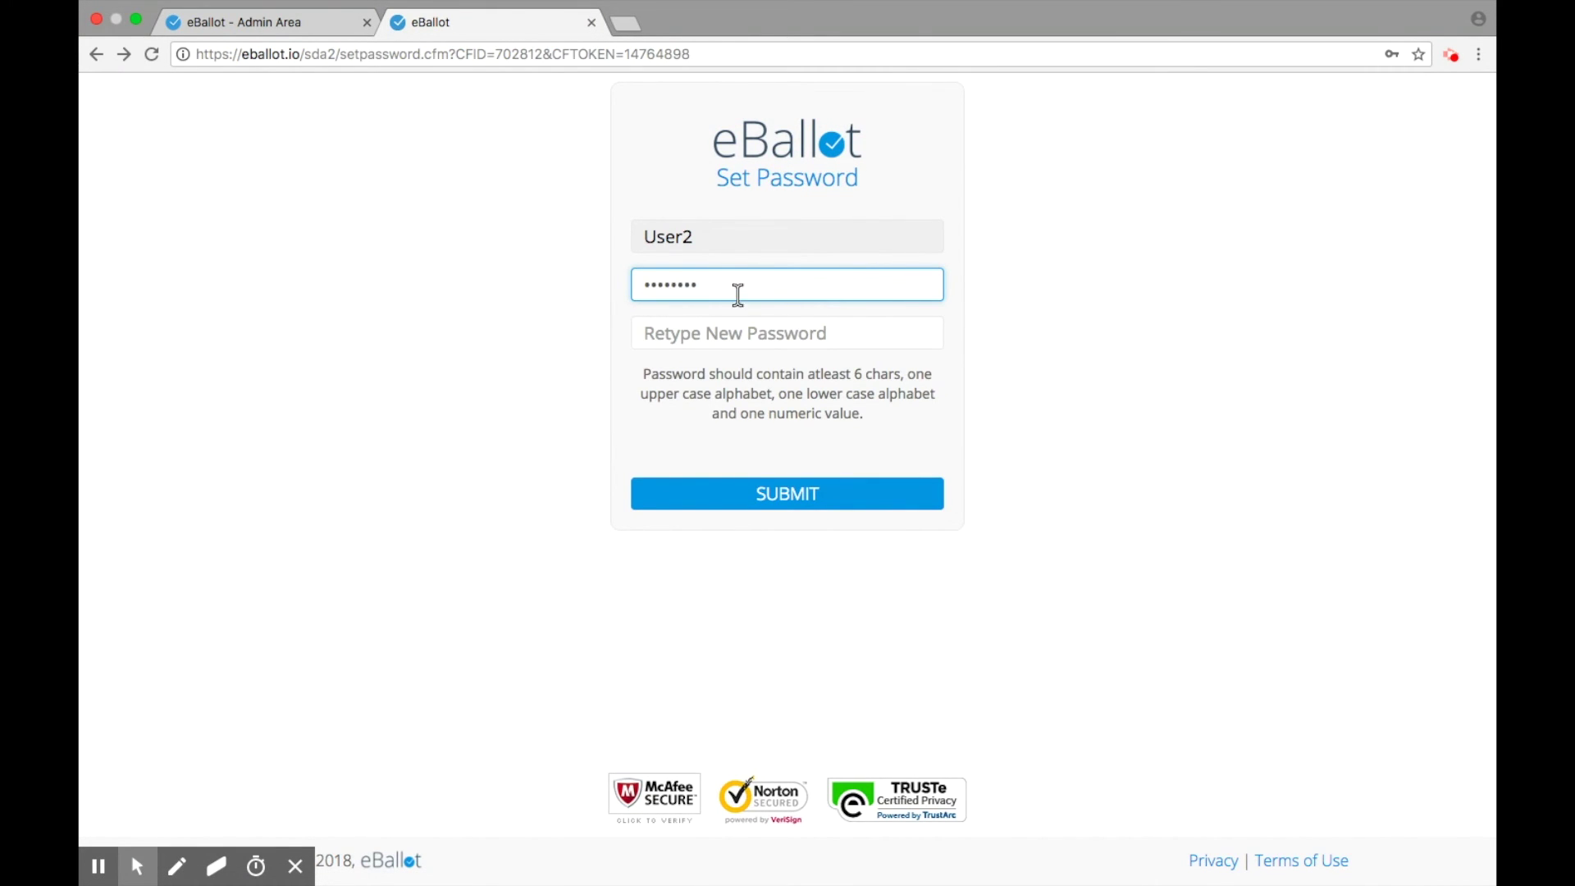
click(736, 333)
text(••••••••)
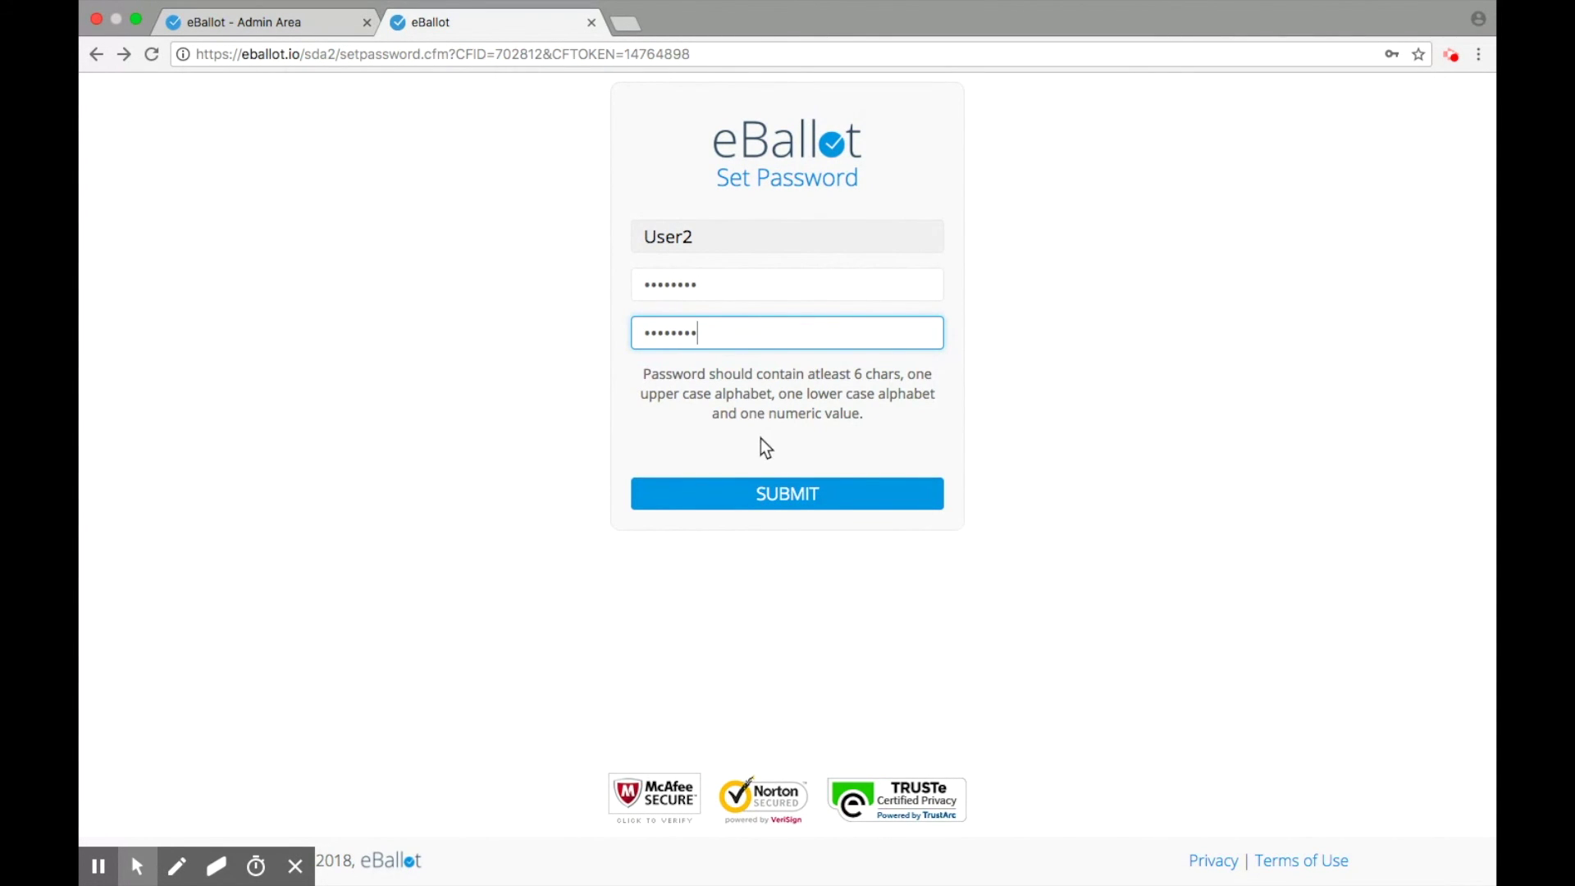
click(777, 495)
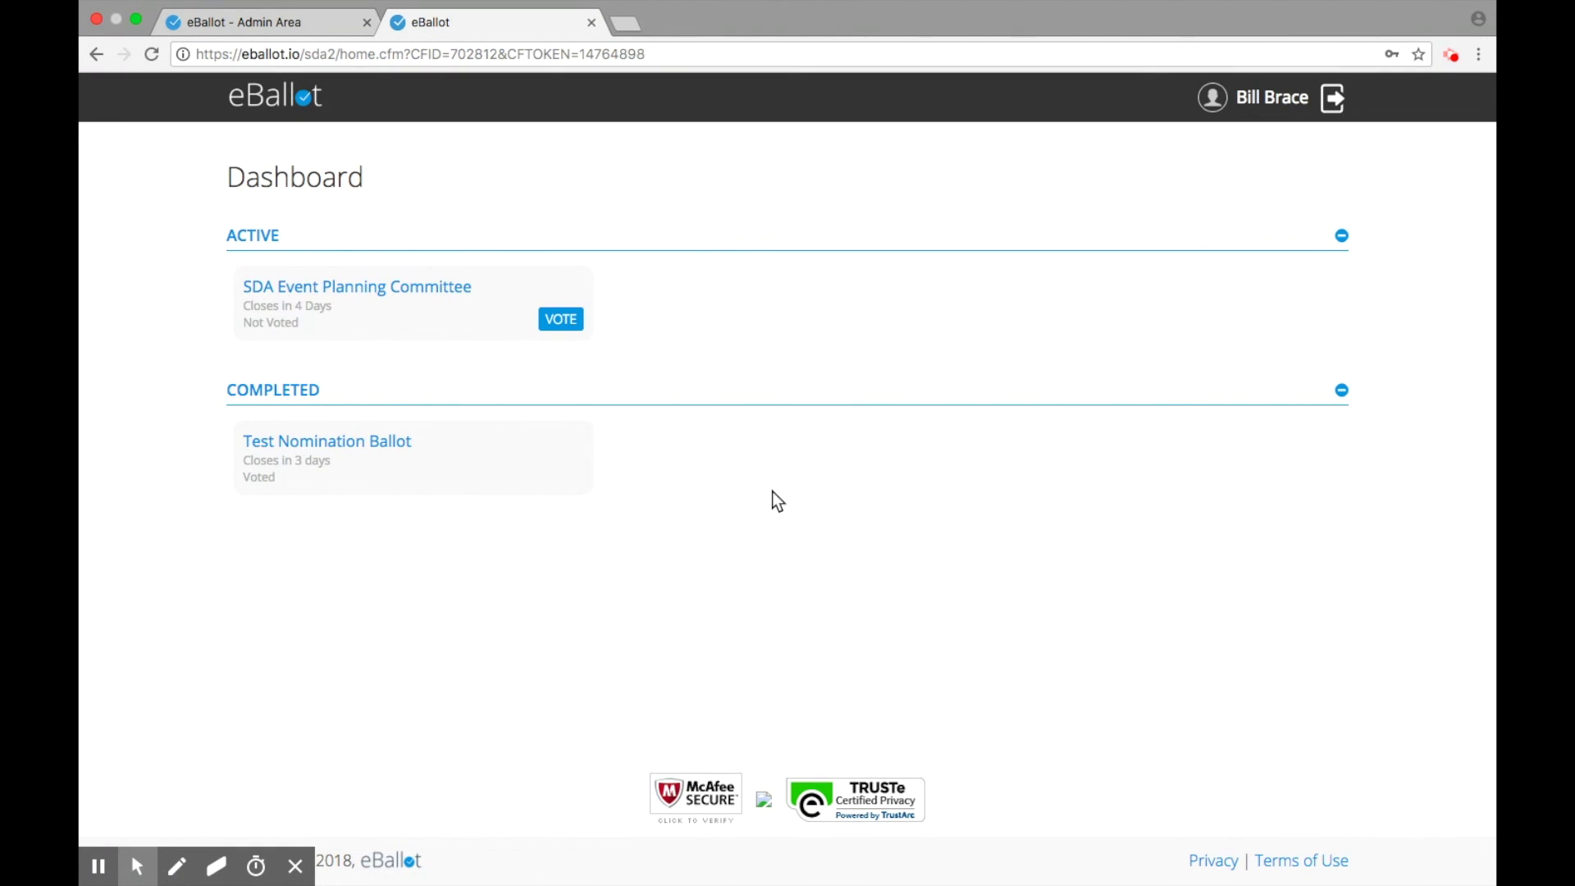
- Vote for the Sub Committee Members candidate, second Event Chair candidate and third Marketing Chair candidate
click(562, 320)
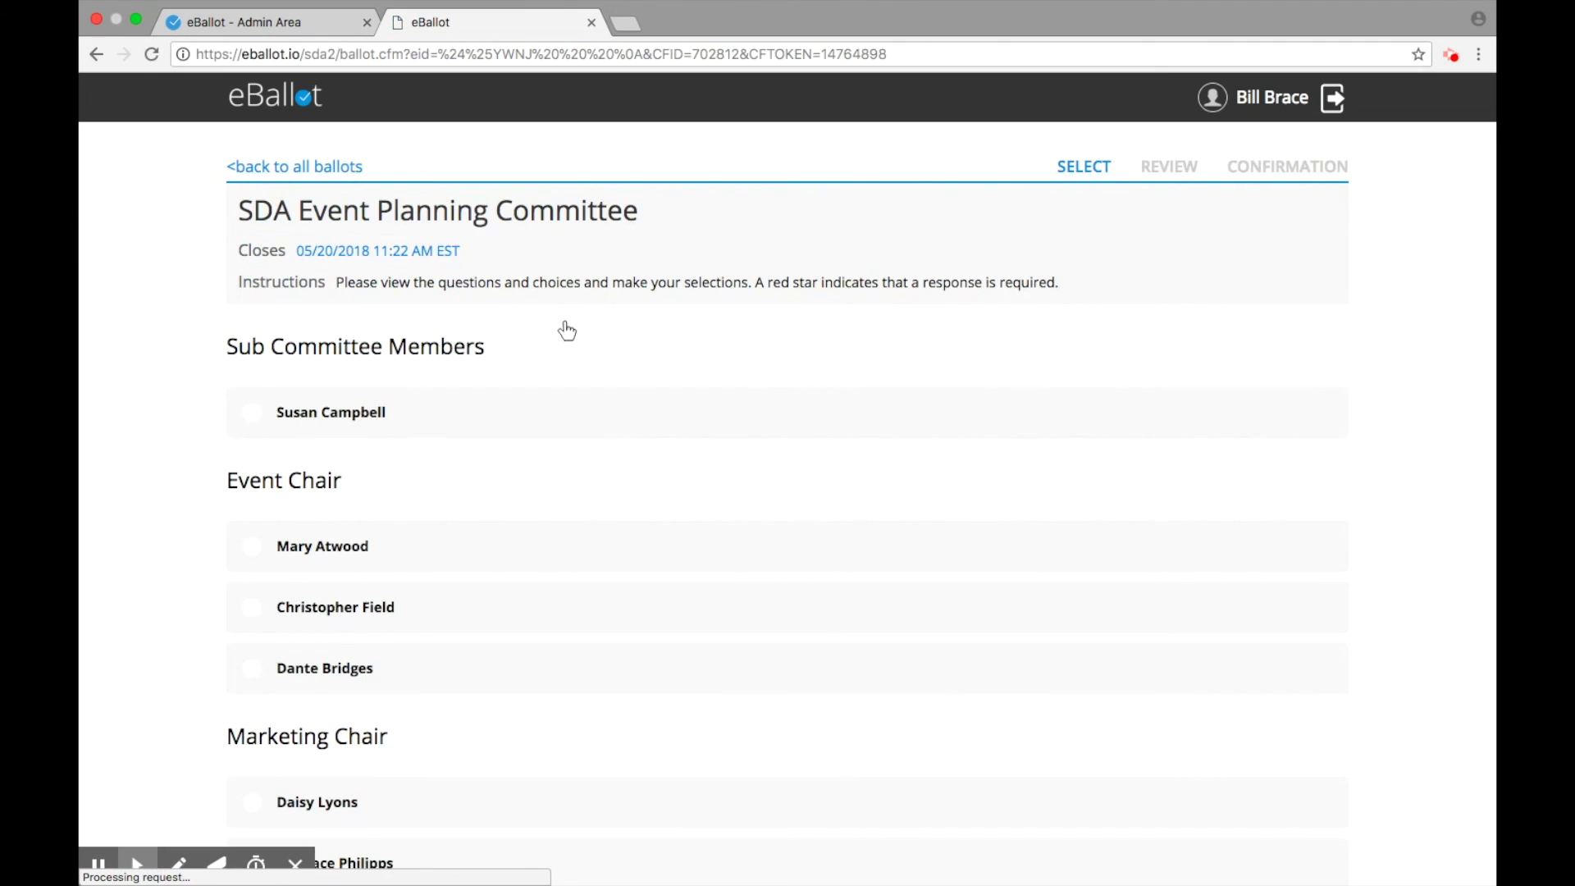
click(259, 412)
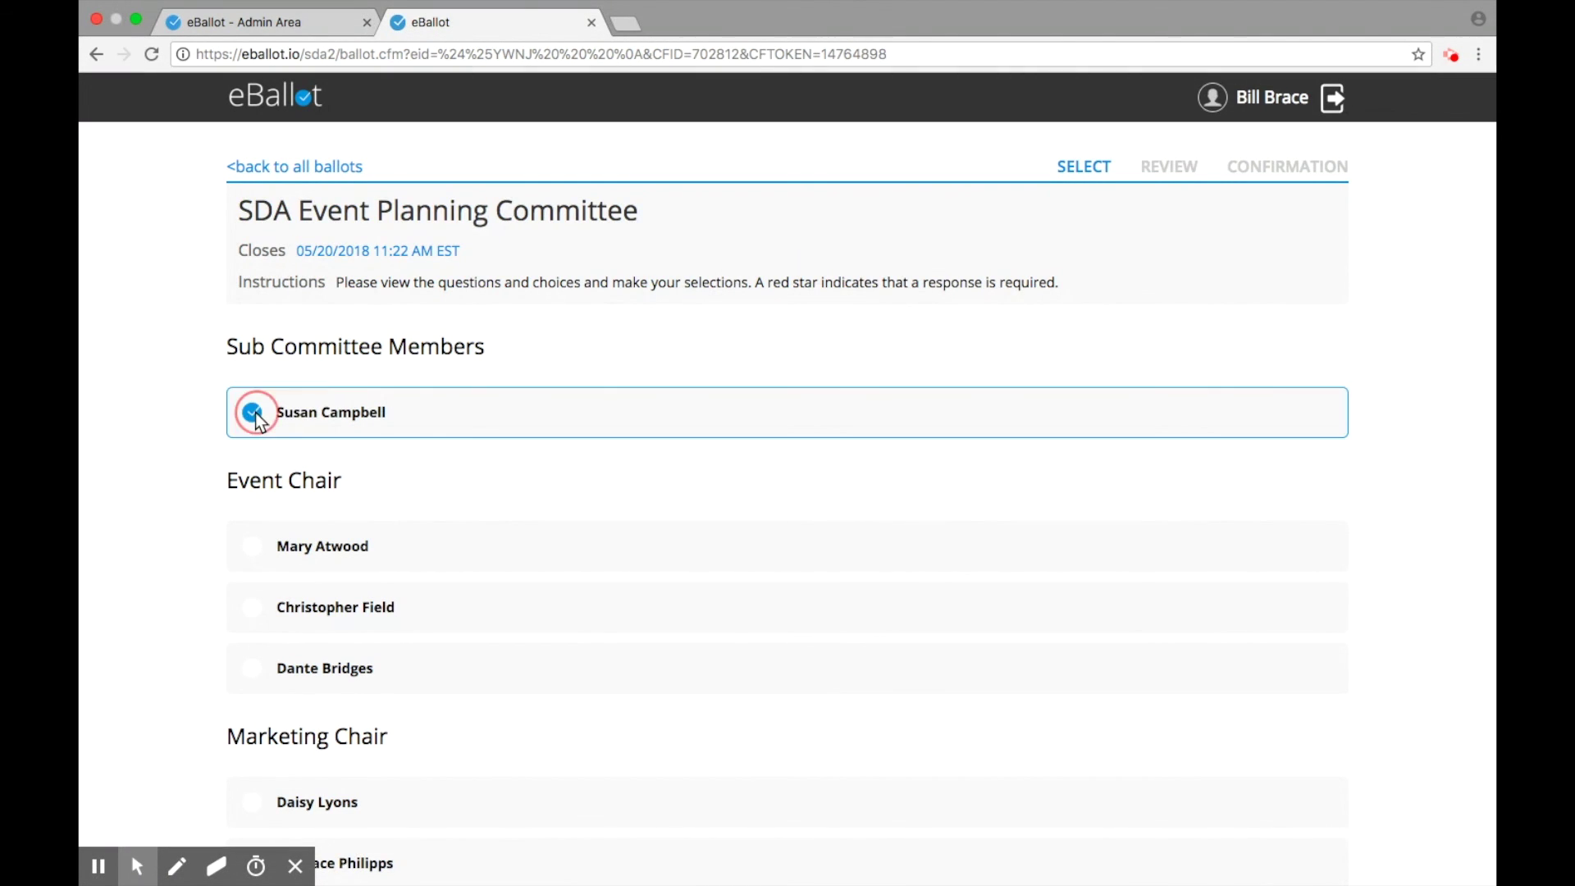
scroll(492, 562, down, 3)
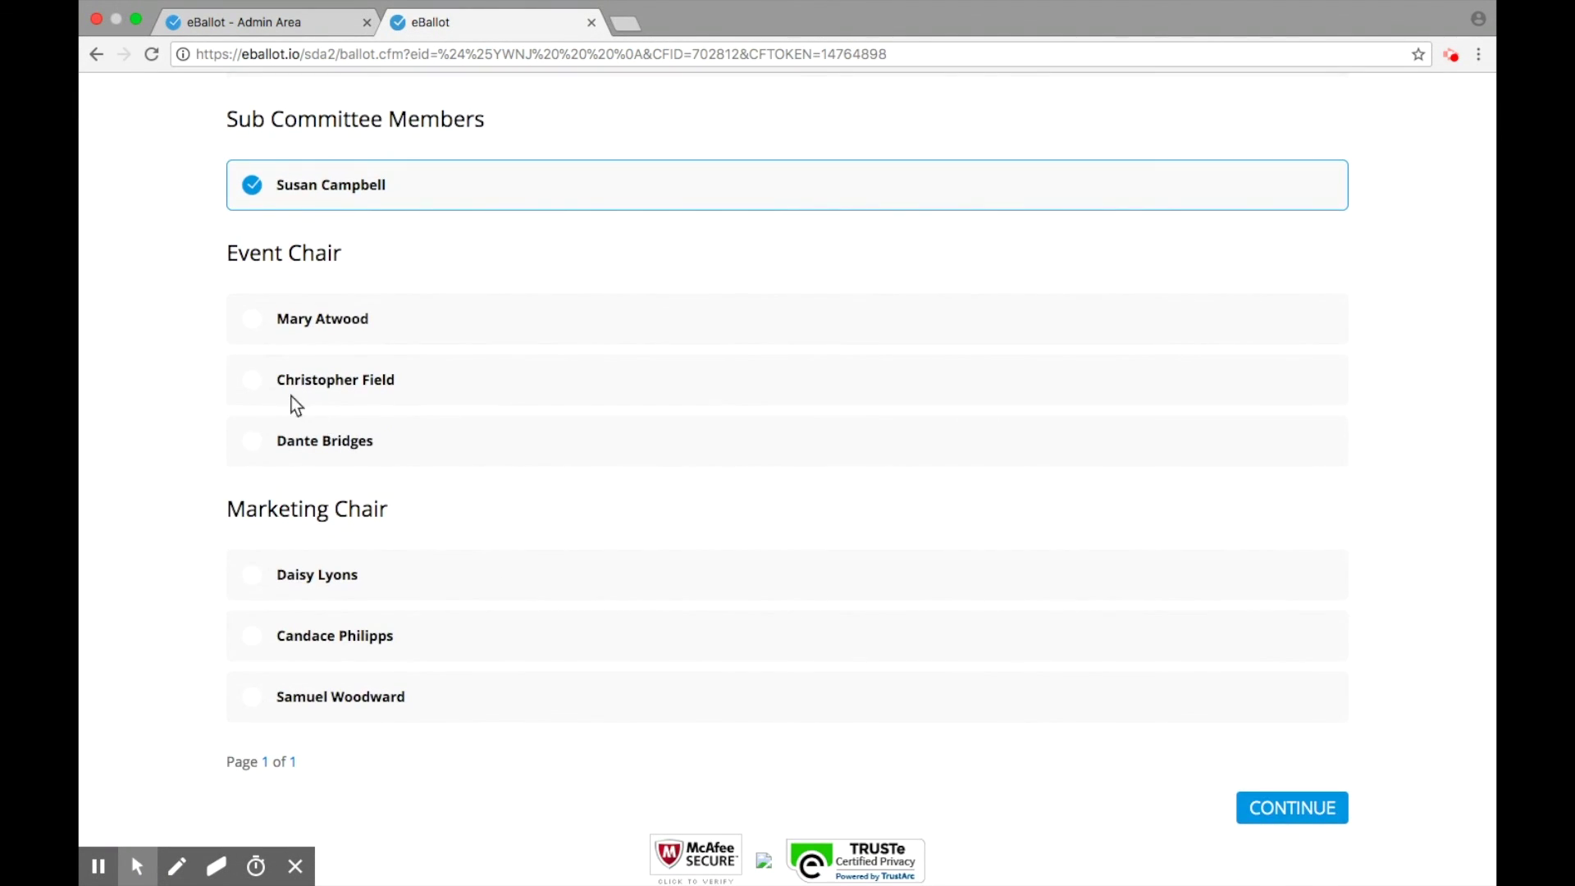
click(253, 381)
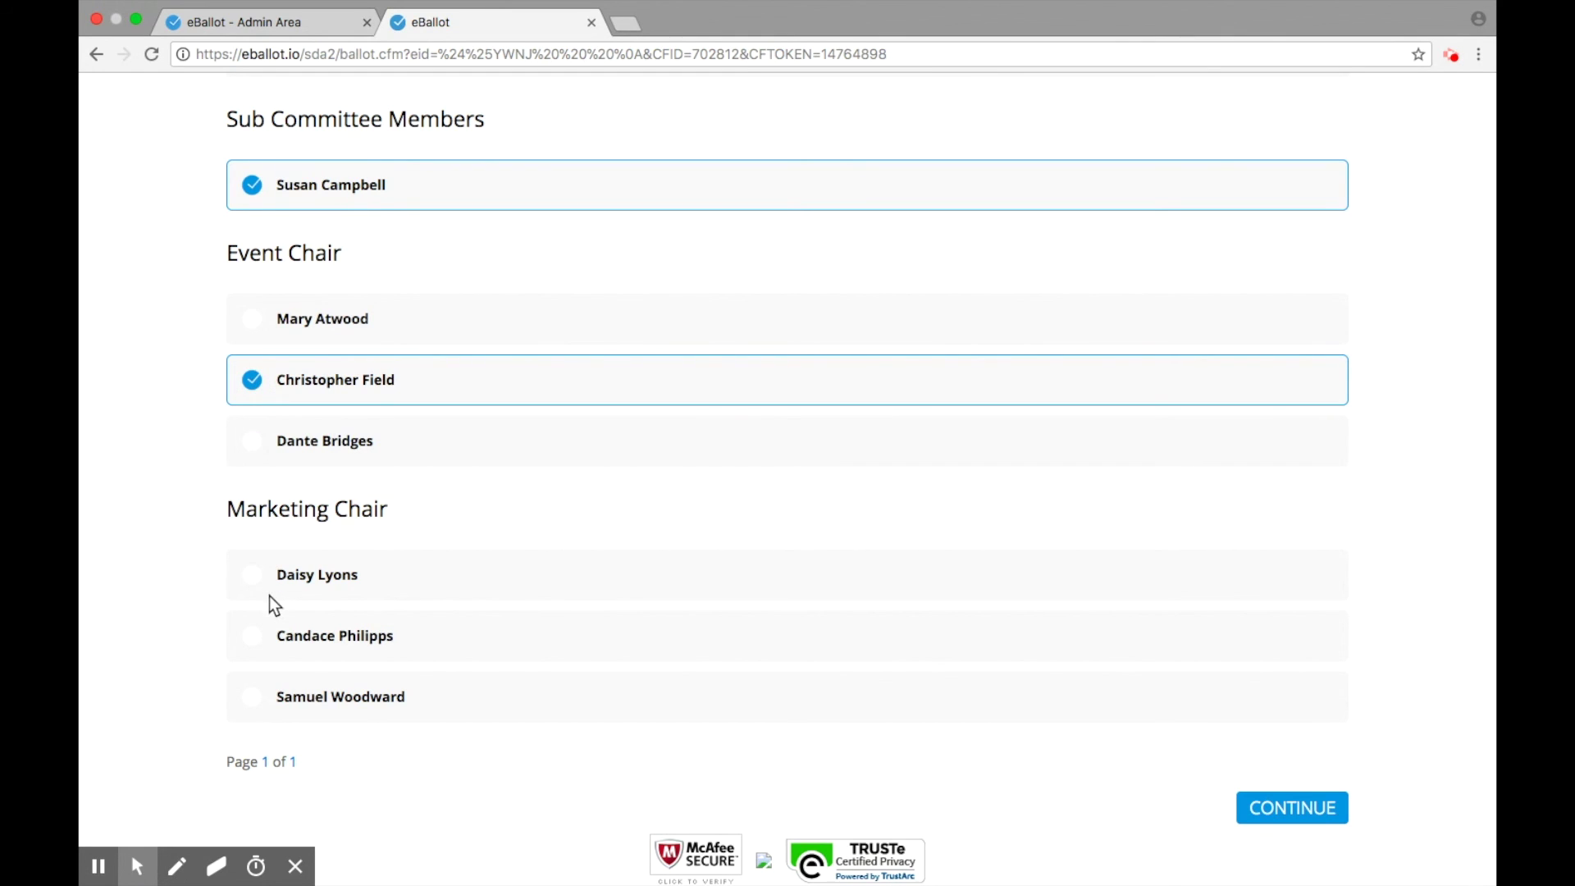
click(252, 697)
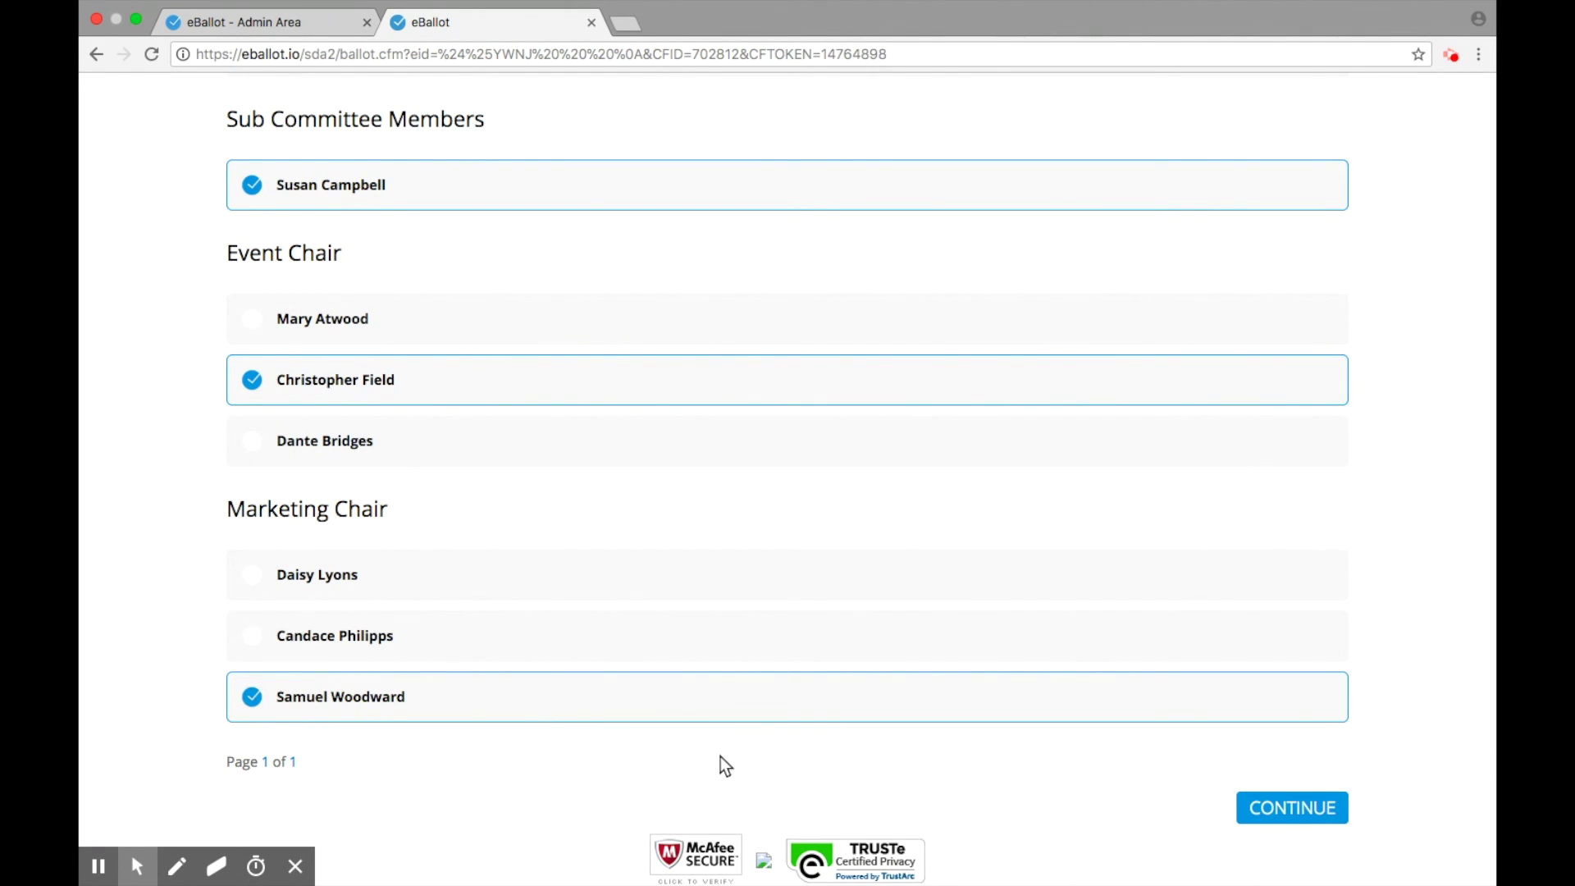
- Continue to the review page and check the Participant Consent box
click(1274, 806)
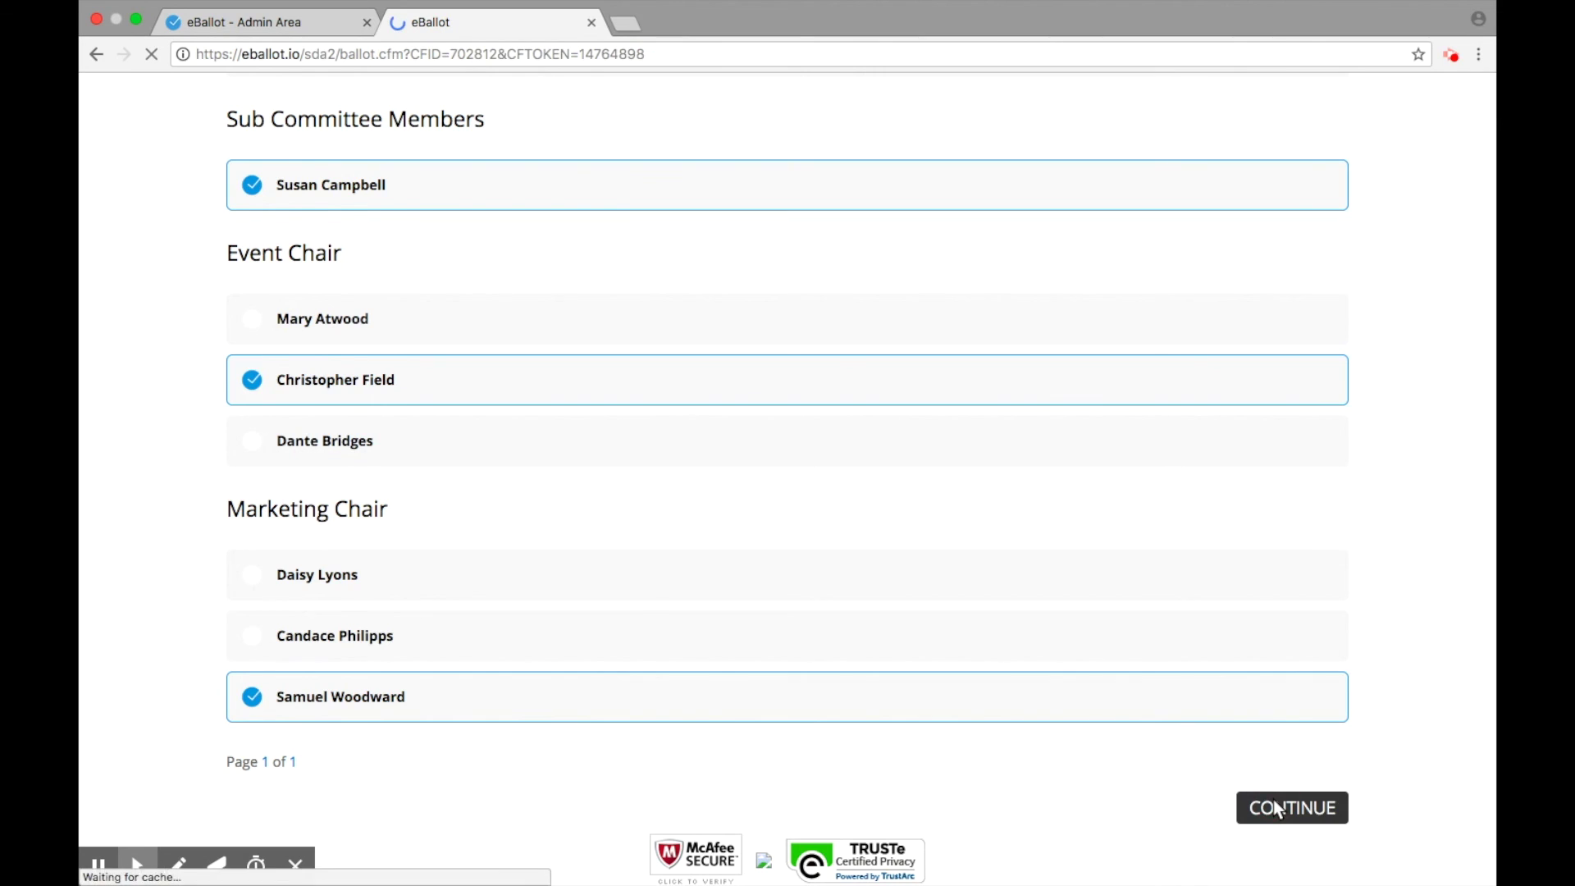
scroll(934, 756, down, 5)
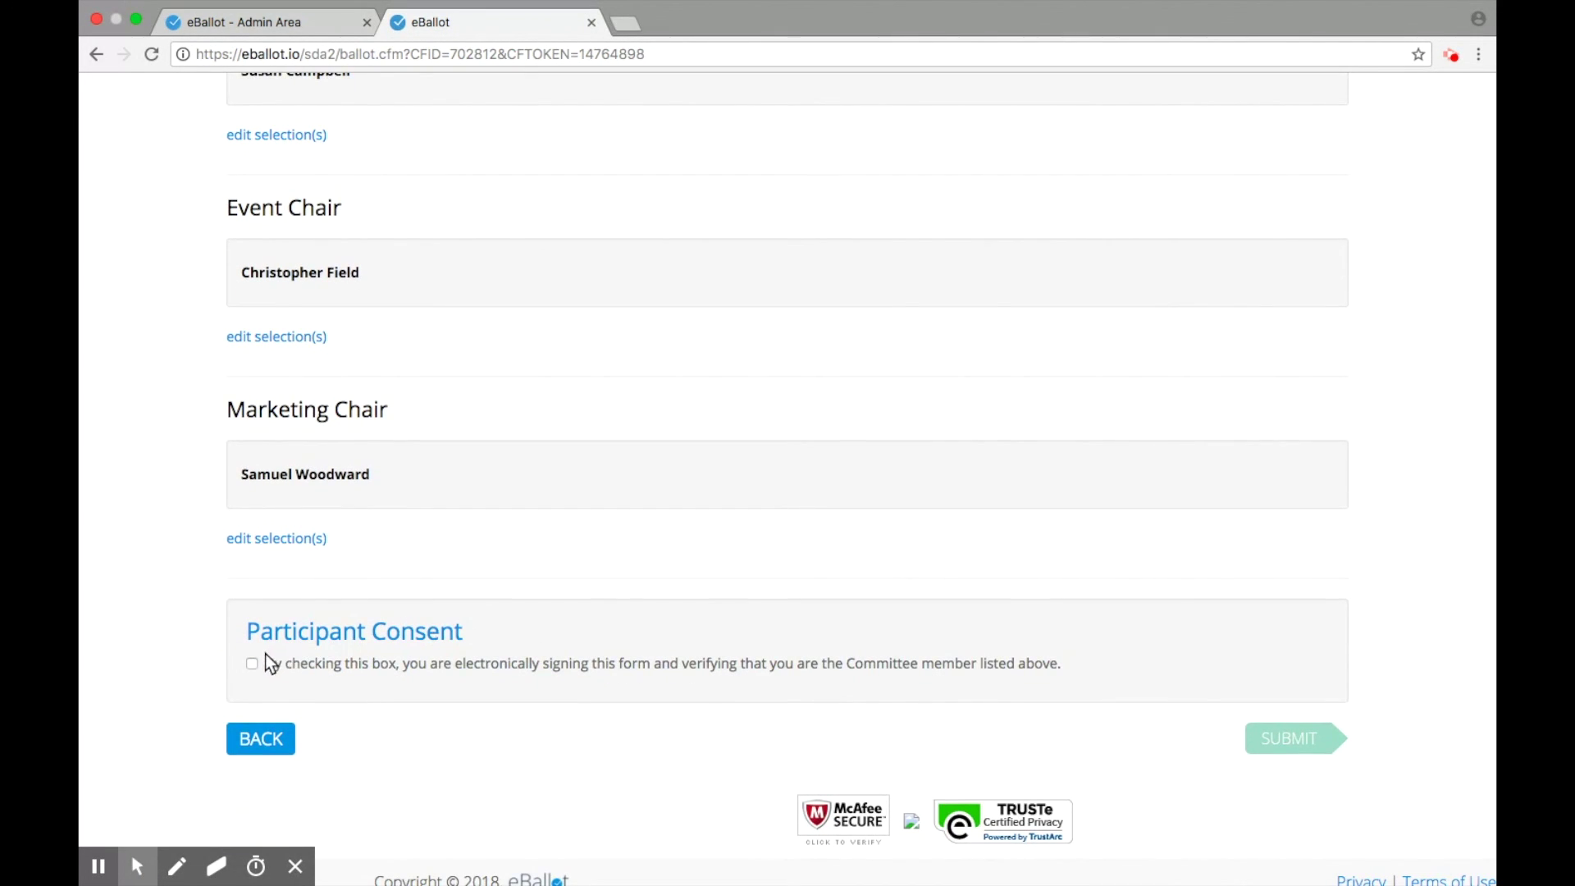
click(252, 663)
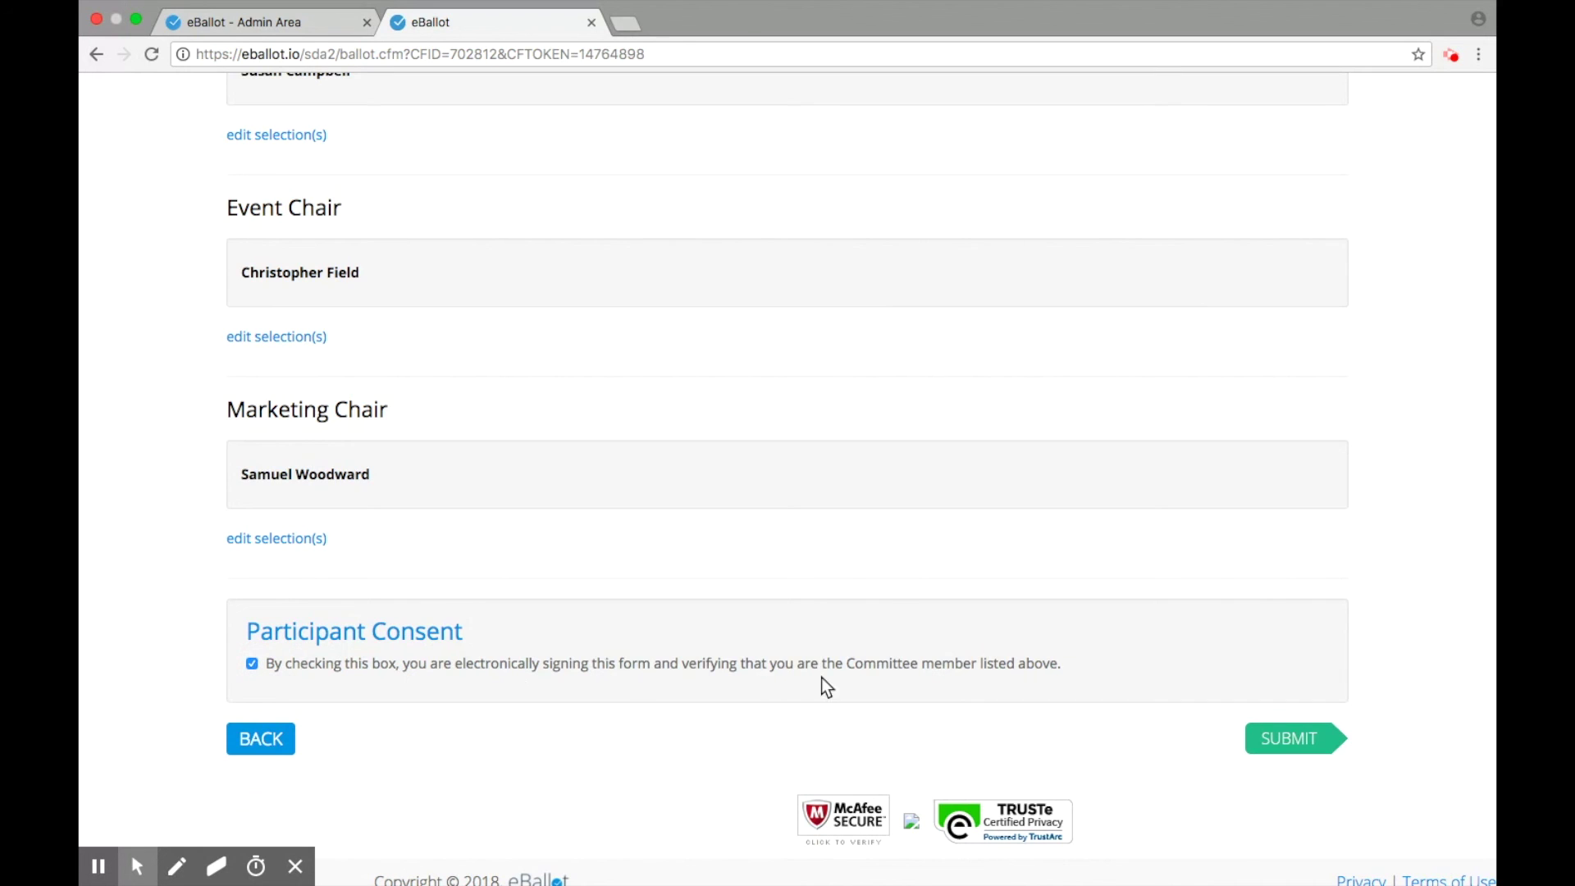